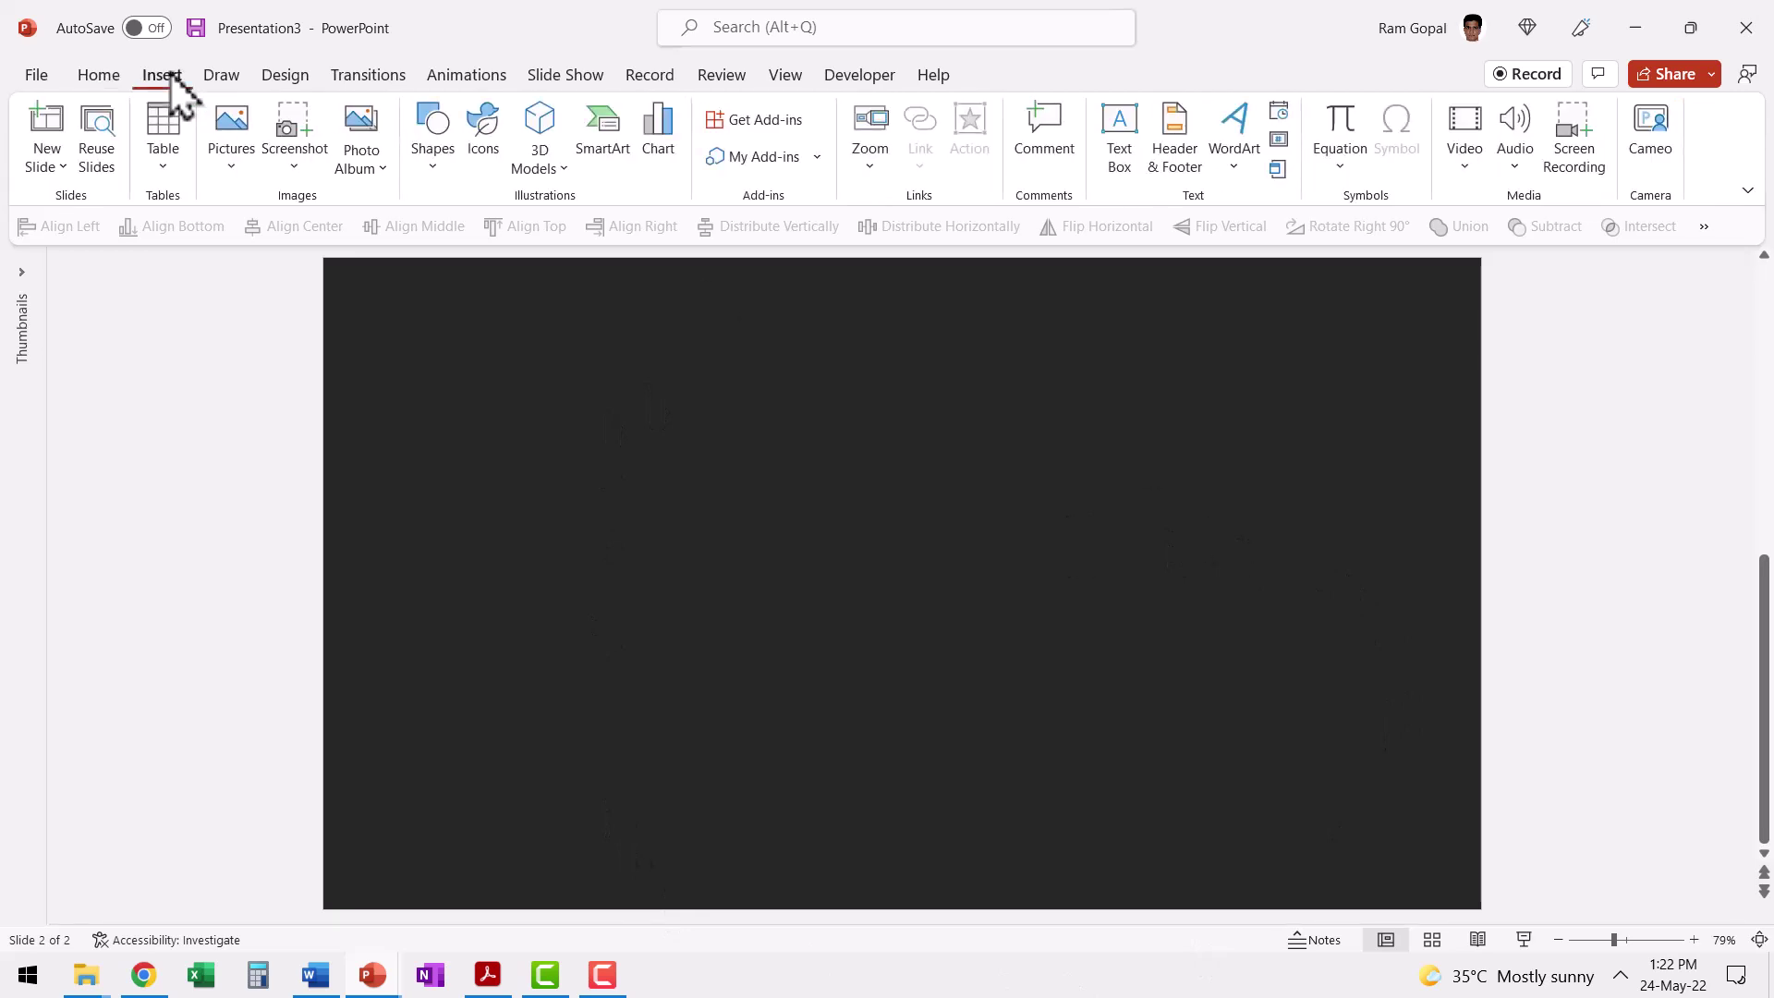
Insert a doughnut chart onto slide 2.
{"action": "left_click", "coordinate": [662, 146]}
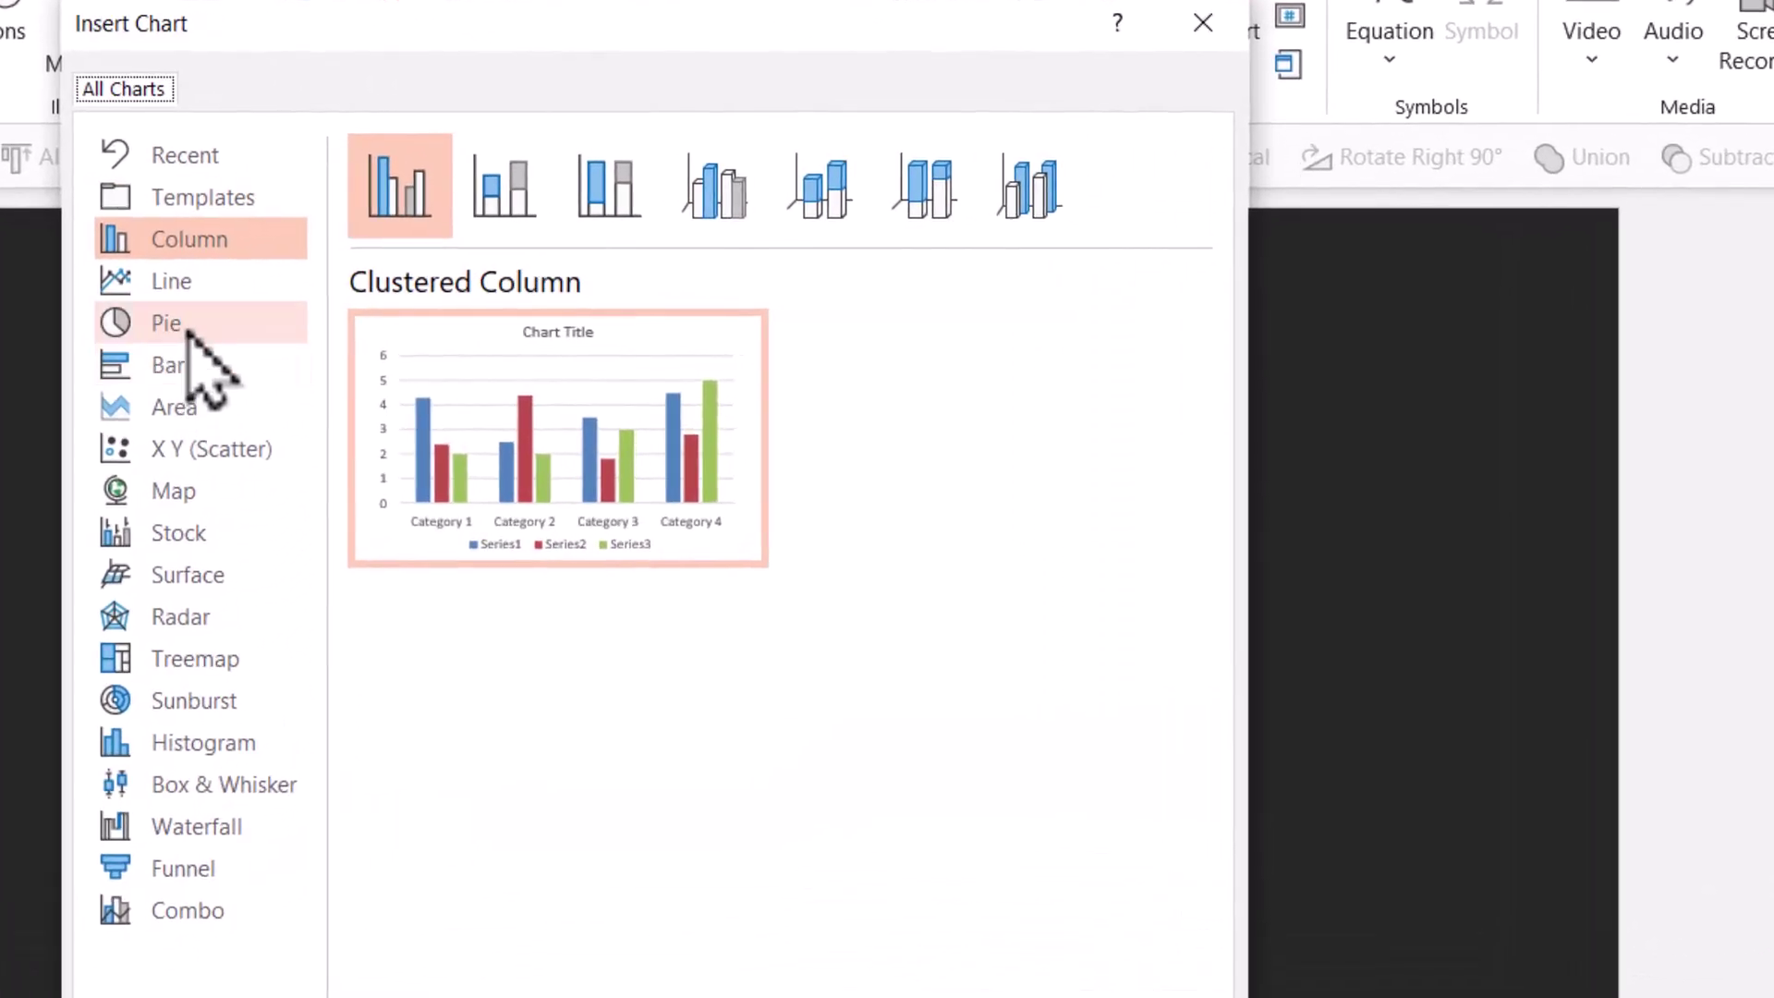
{"action": "left_click", "coordinate": [421, 334]}
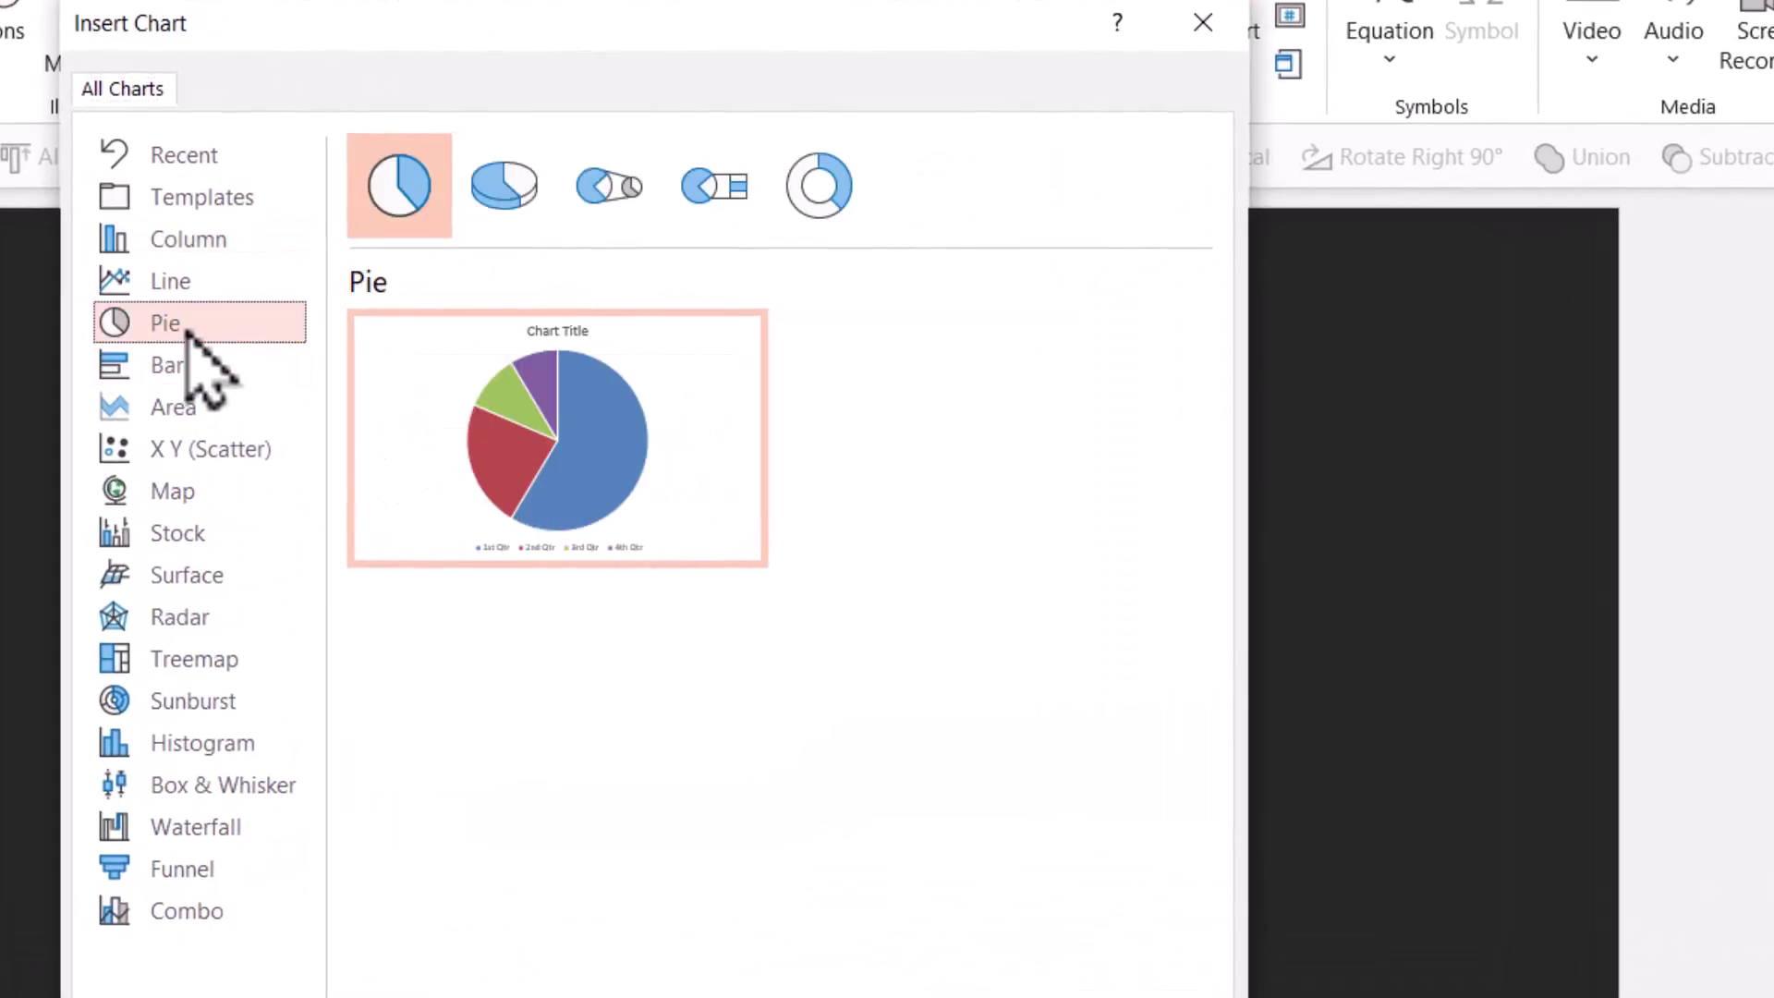
{"action": "left_click", "coordinate": [830, 221]}
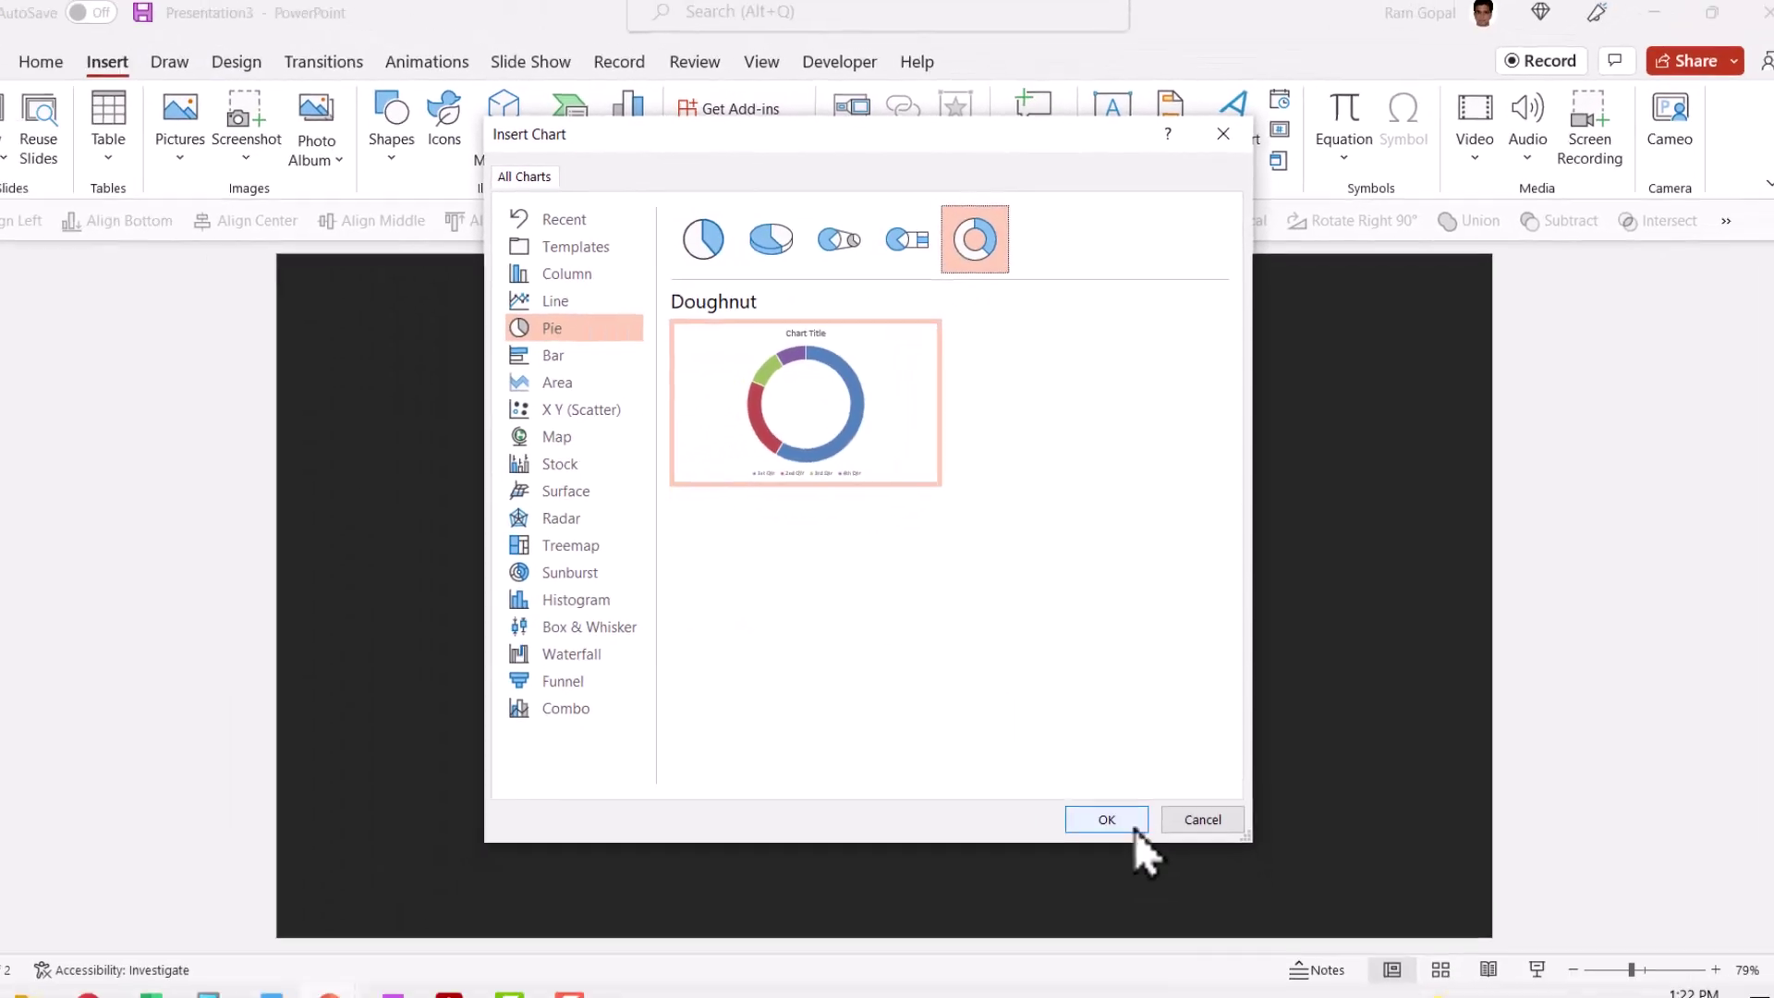
{"action": "left_click", "coordinate": [1133, 826]}
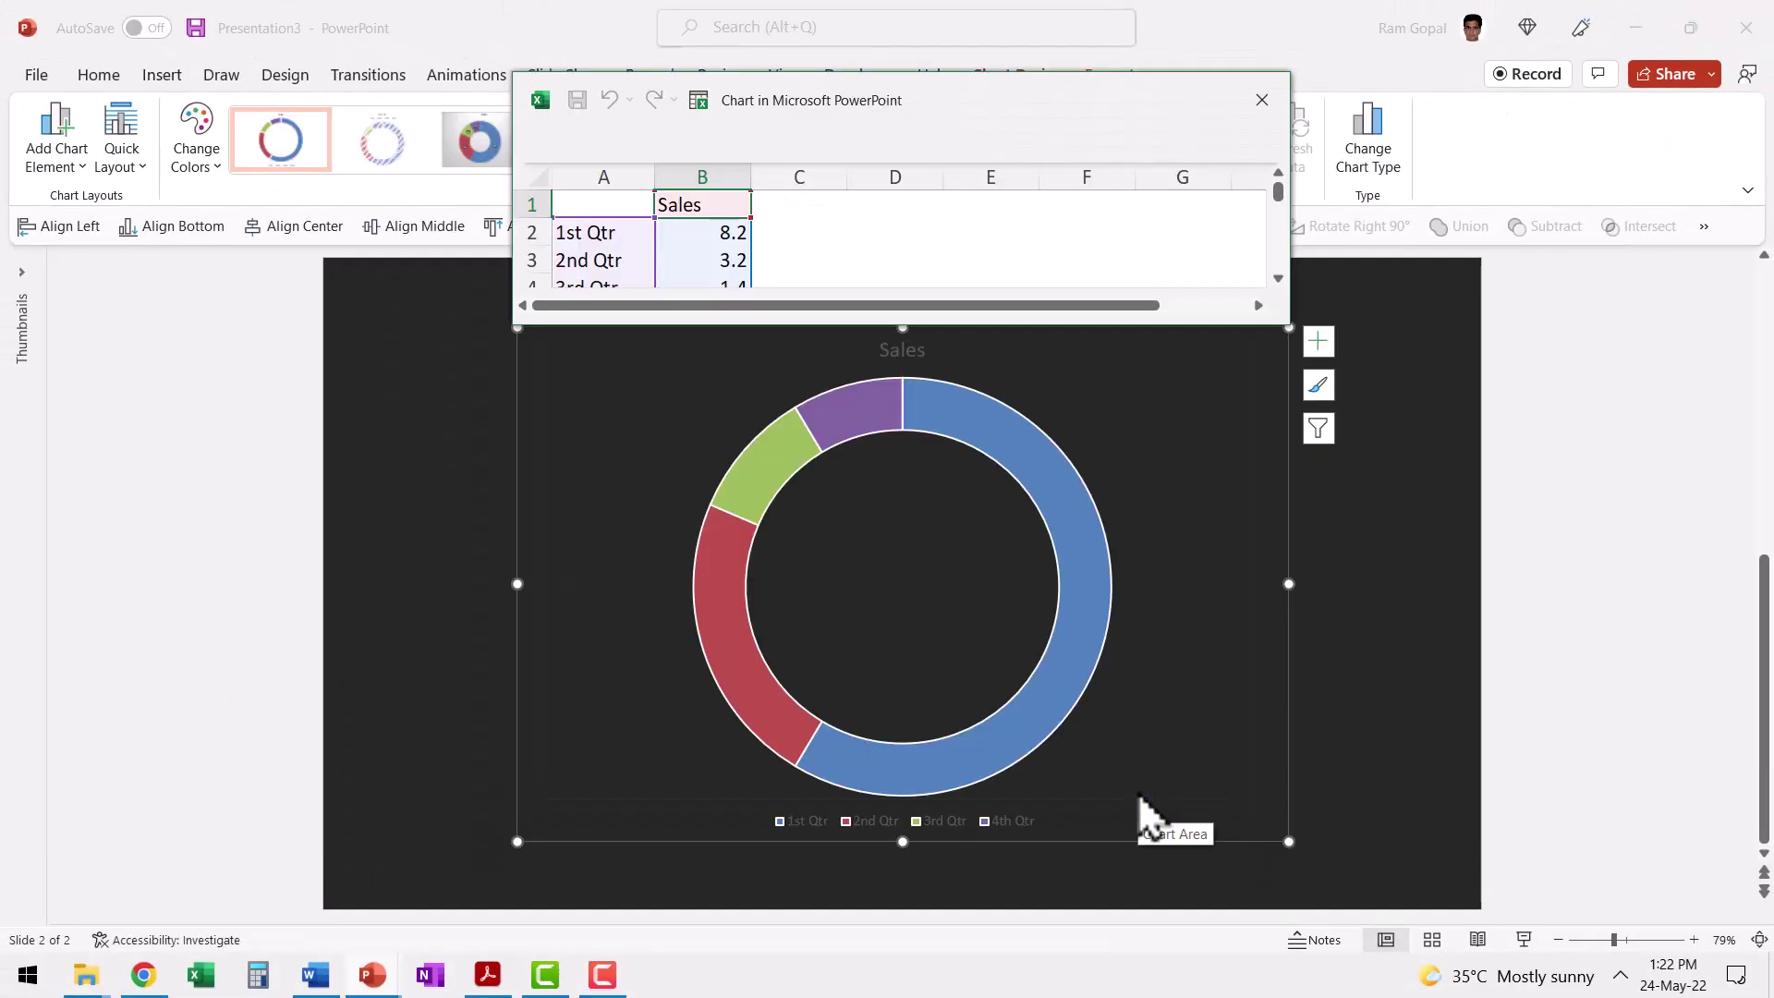
Set the Sales values to 1 from B2 down through row 13, making twelve equal segments.
{"action": "left_click", "coordinate": [720, 233]}
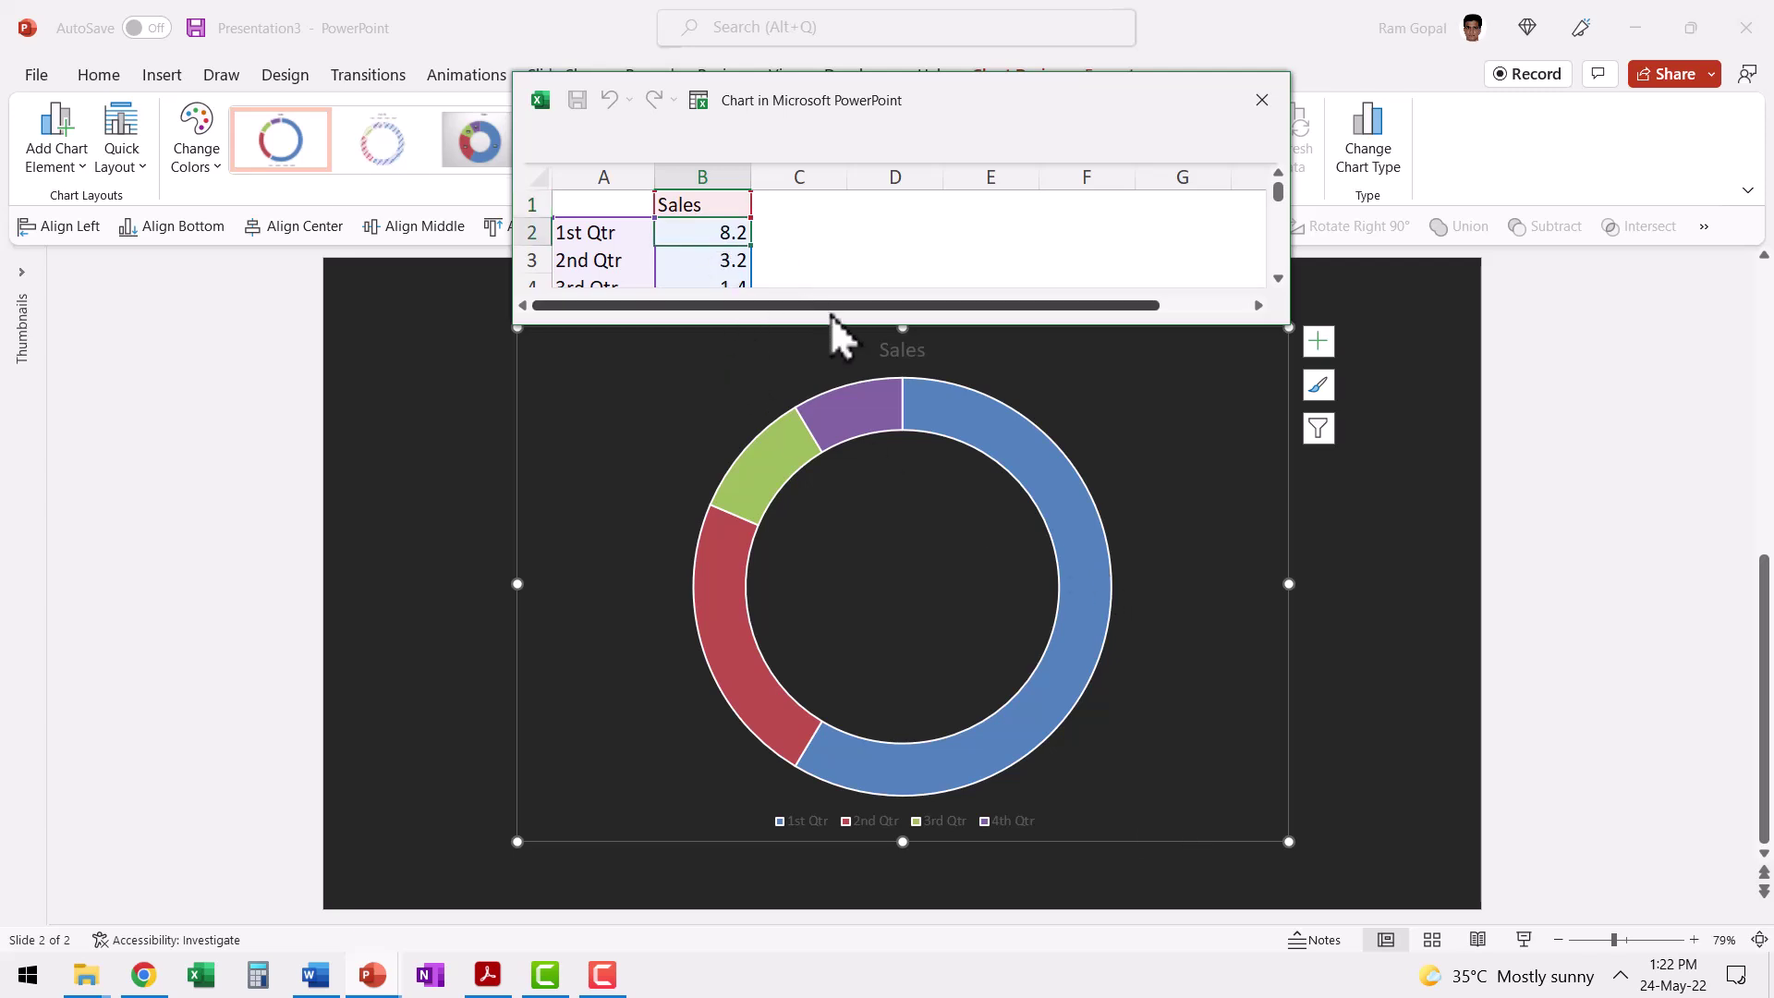
{"action": "type", "text": "1"}
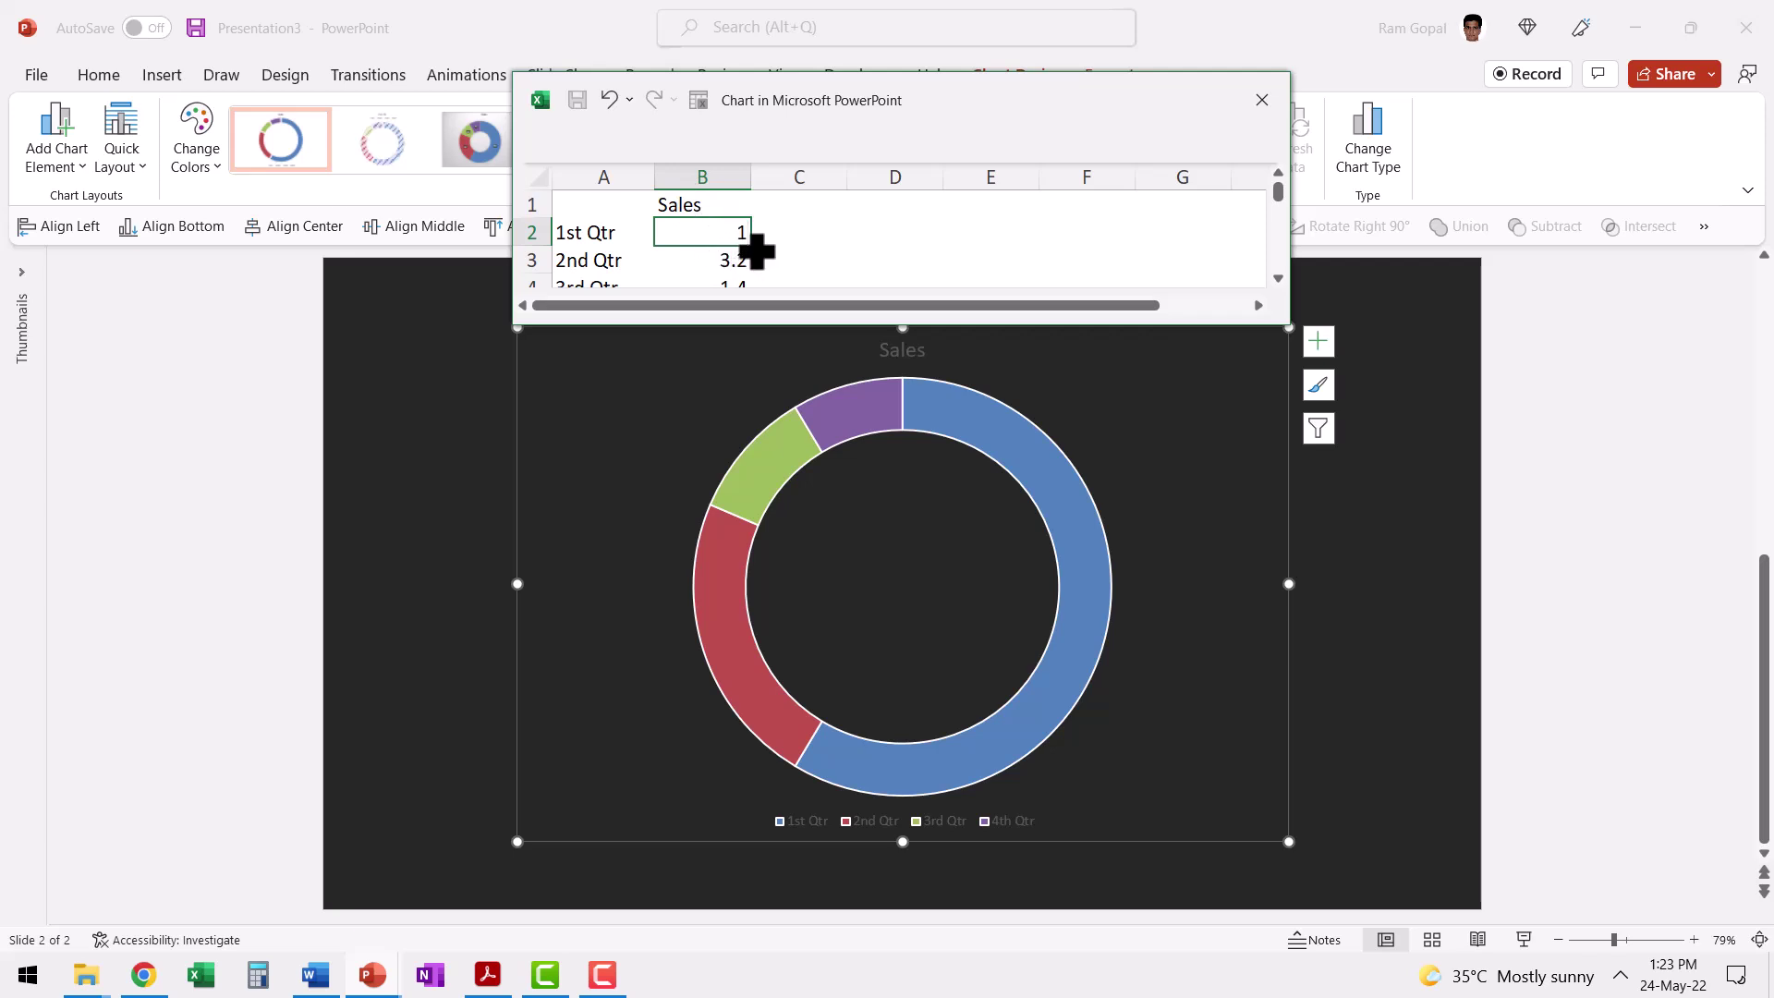
{"action": "left_click_drag", "start_coordinate": [751, 246], "coordinate": [695, 278]}
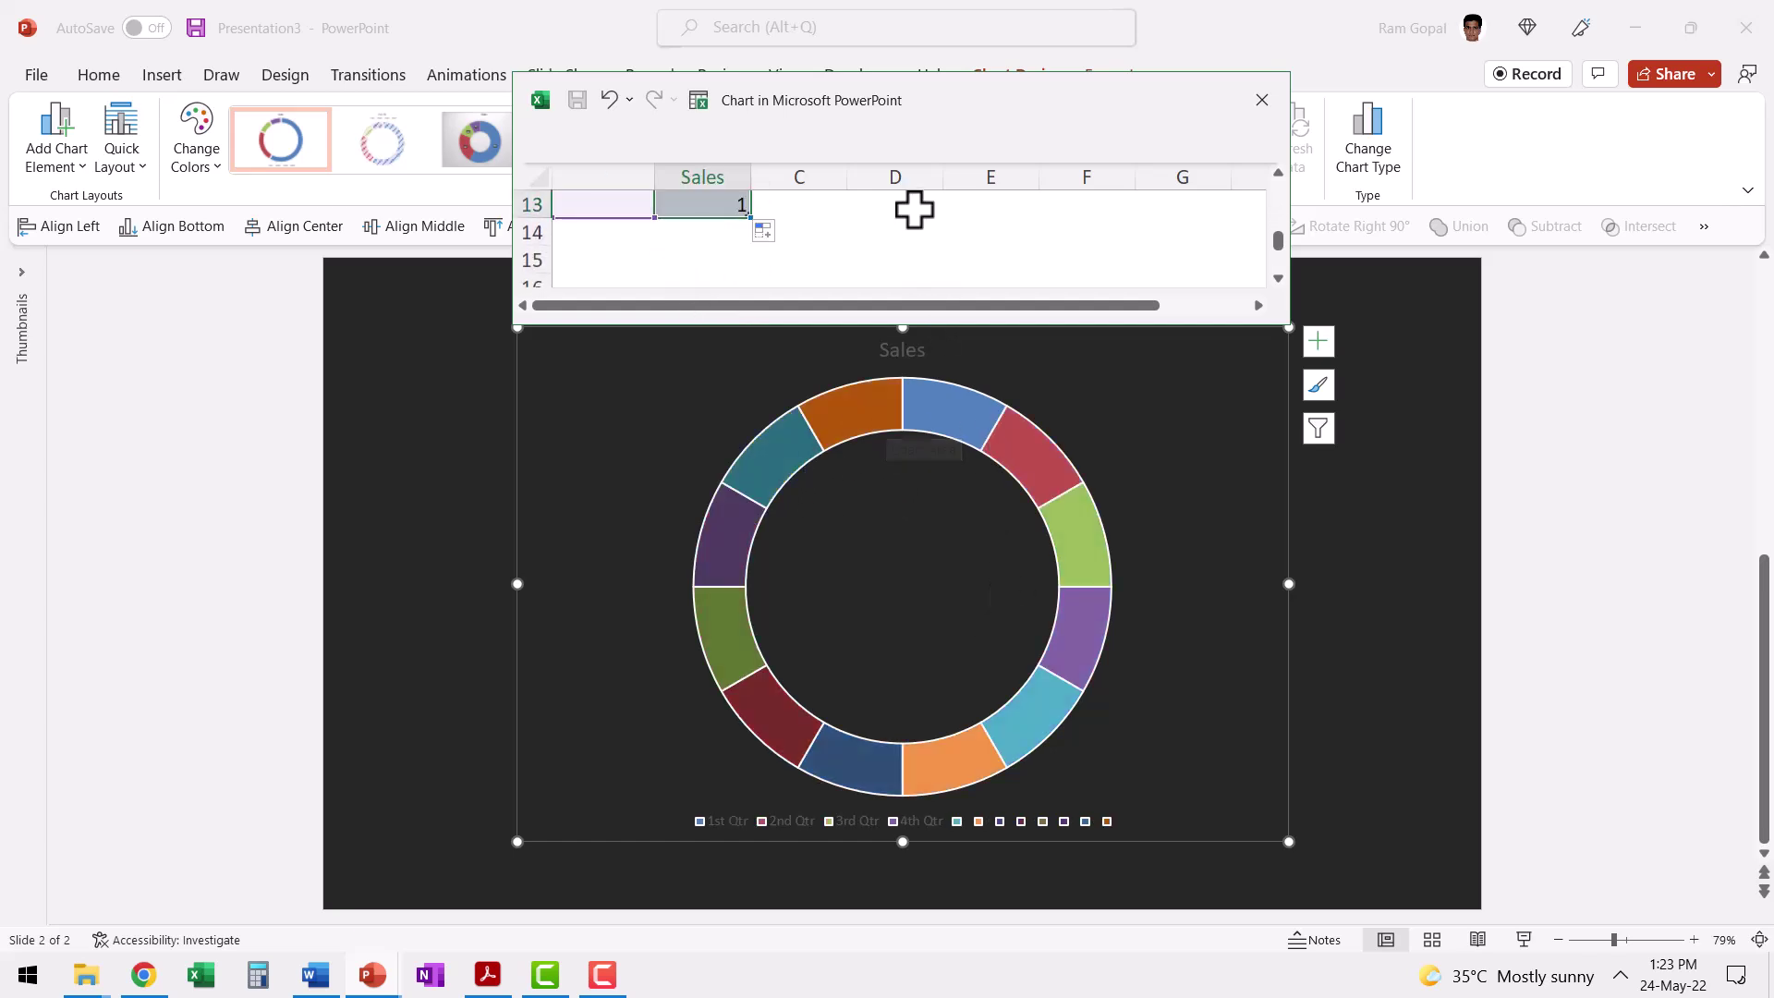
Close the data sheet, delete the Sales title and legend, then reselect the chart.
{"action": "left_click", "coordinate": [1261, 100]}
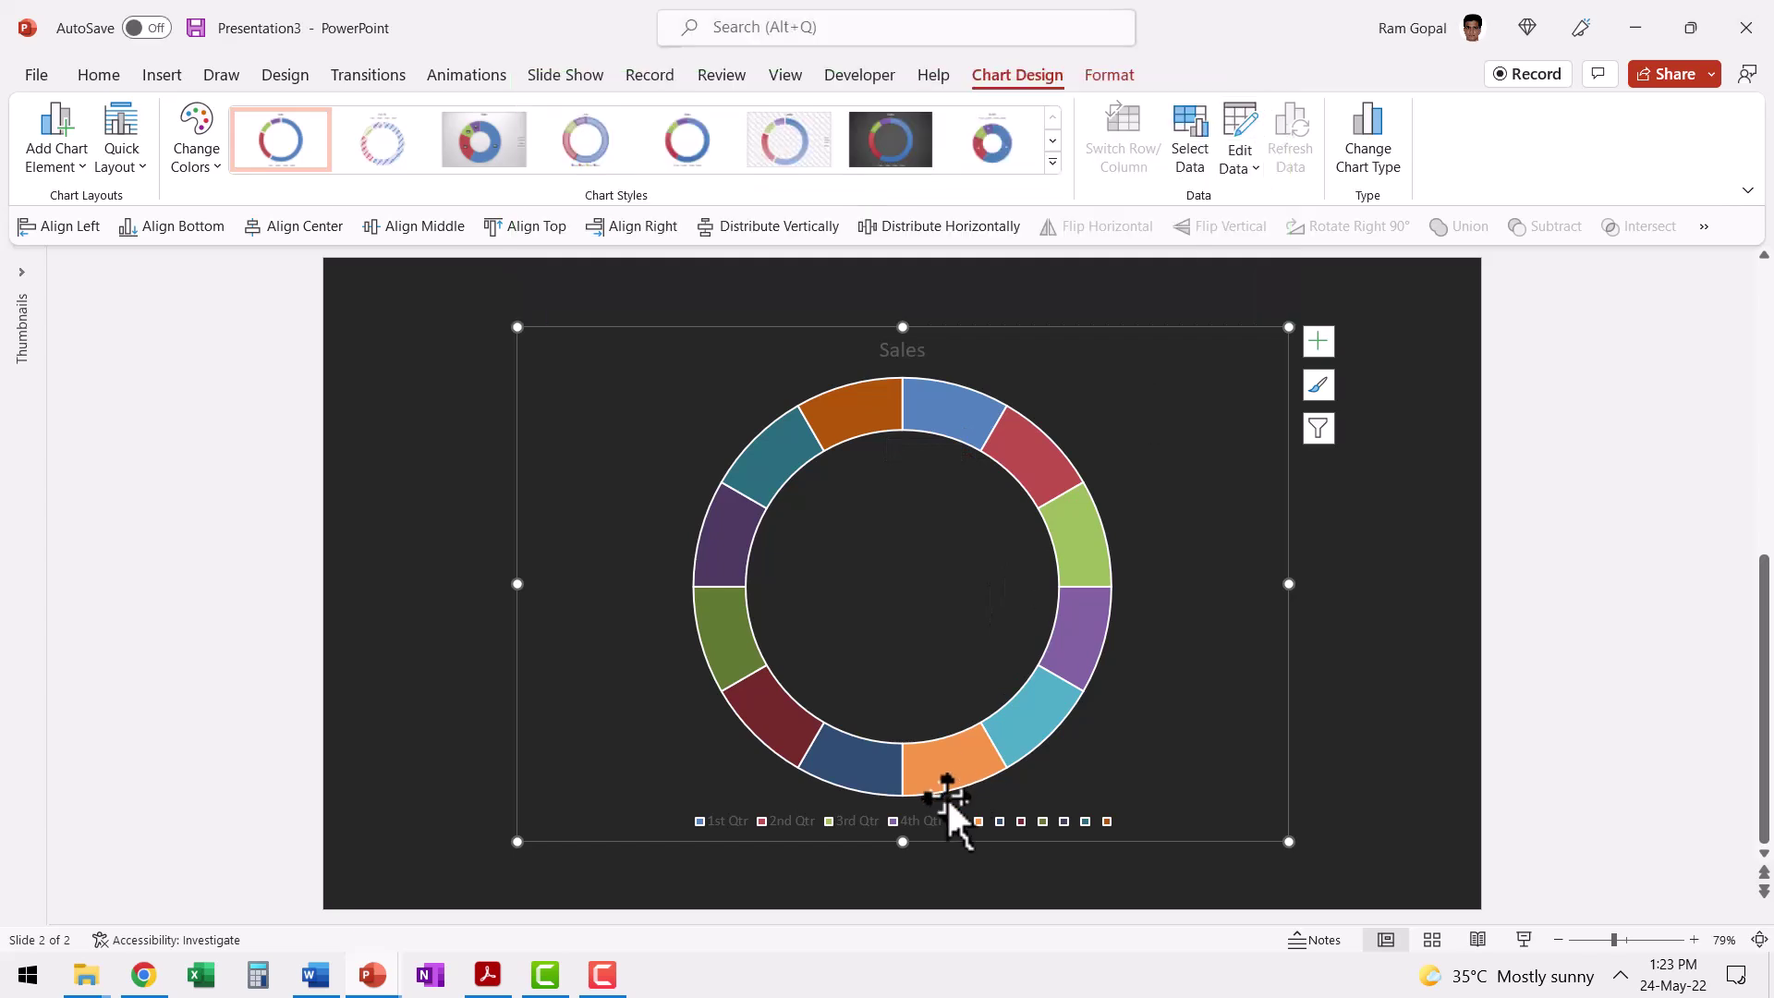
{"action": "left_click", "coordinate": [902, 357]}
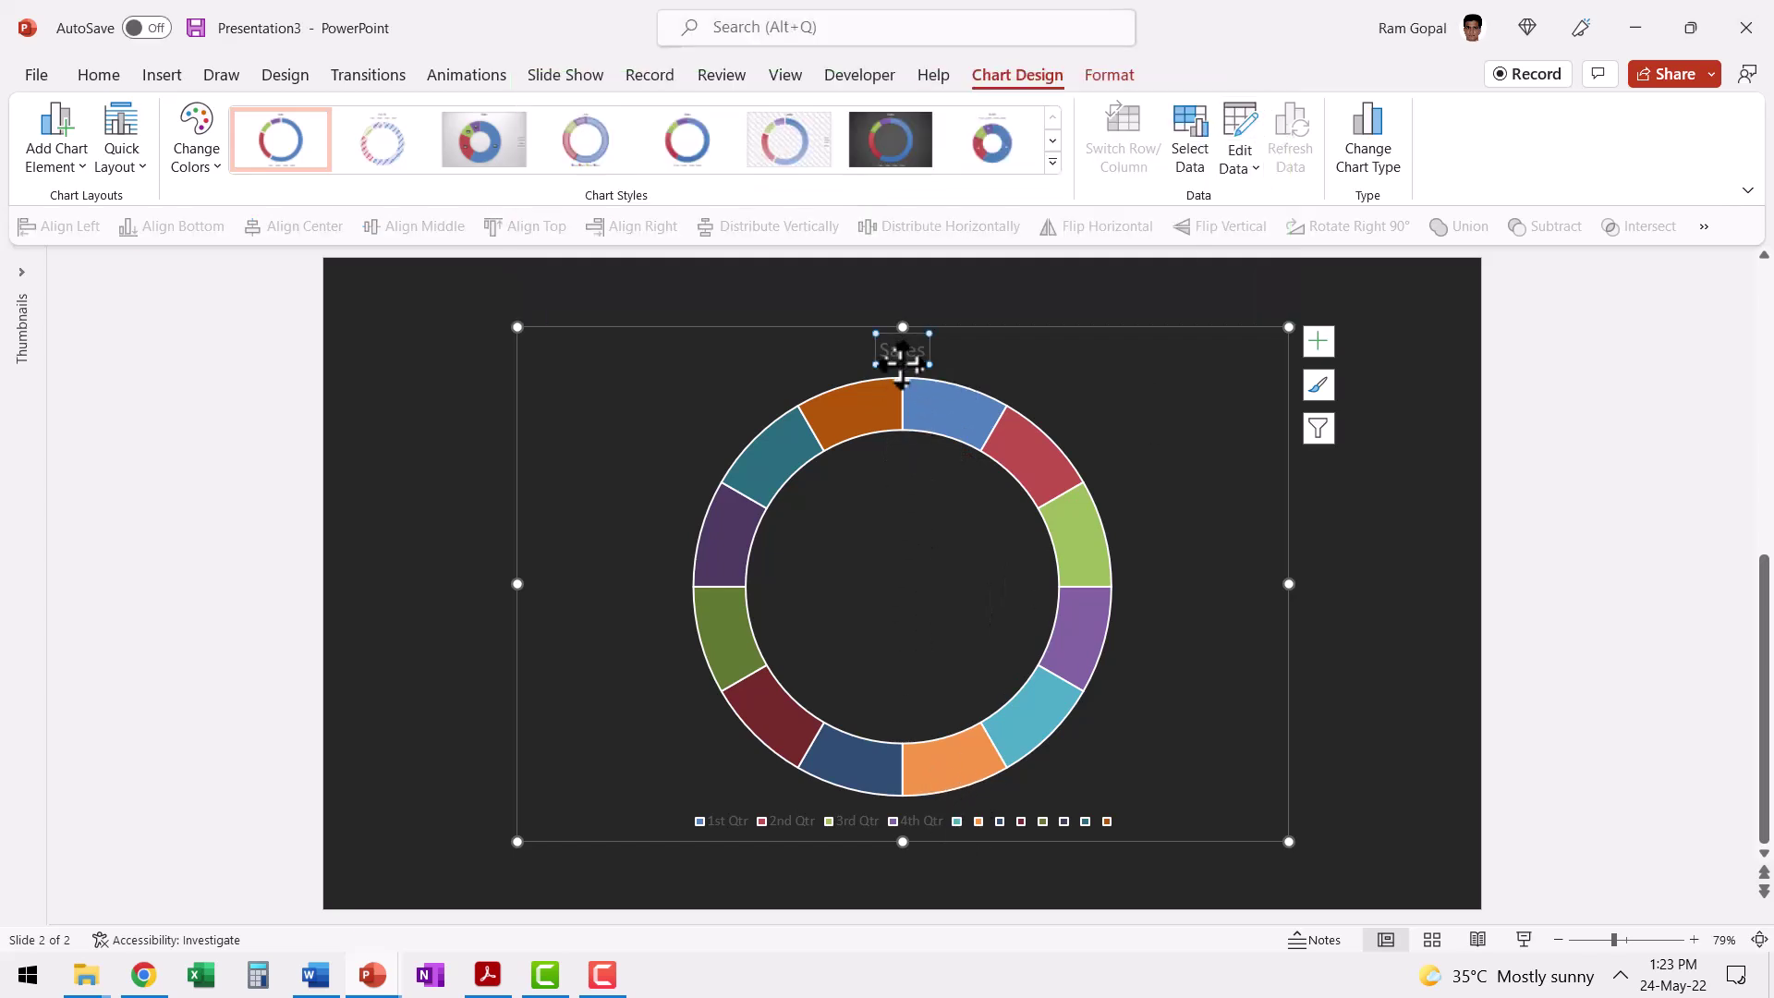
{"action": "key", "text": "Delete"}
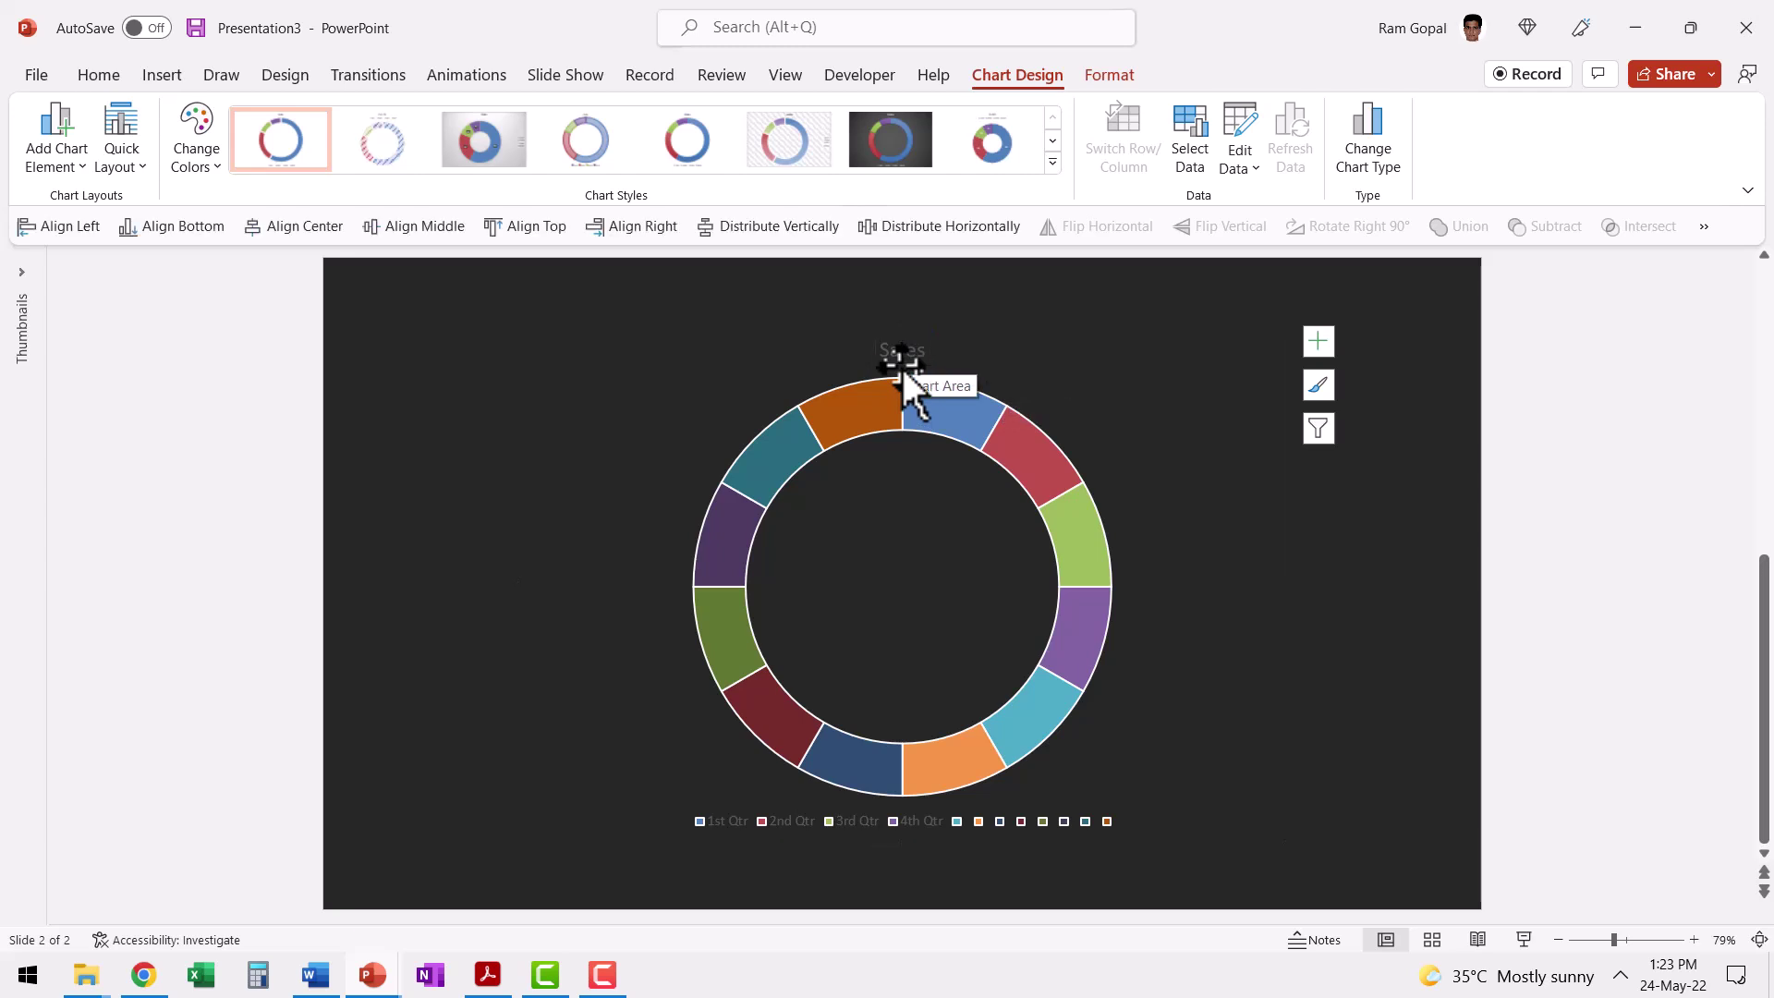
{"action": "left_click", "coordinate": [849, 824]}
{"action": "key", "text": "Delete"}
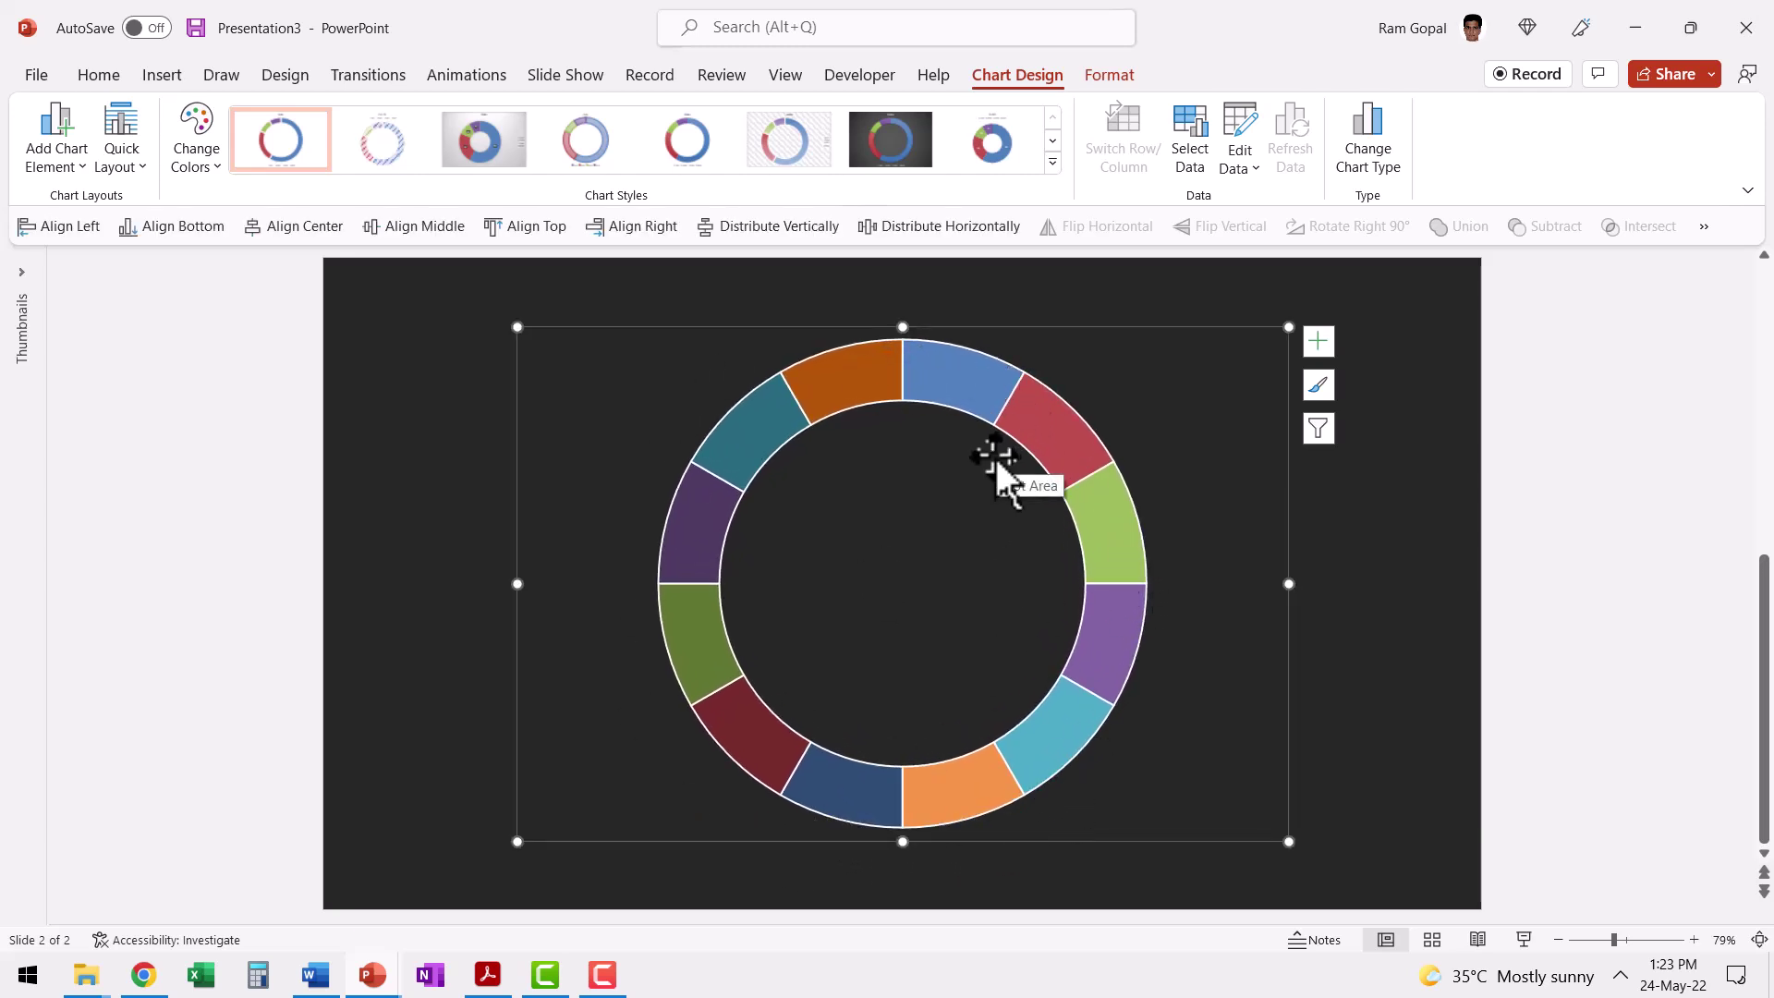
{"action": "left_click", "coordinate": [1037, 594]}
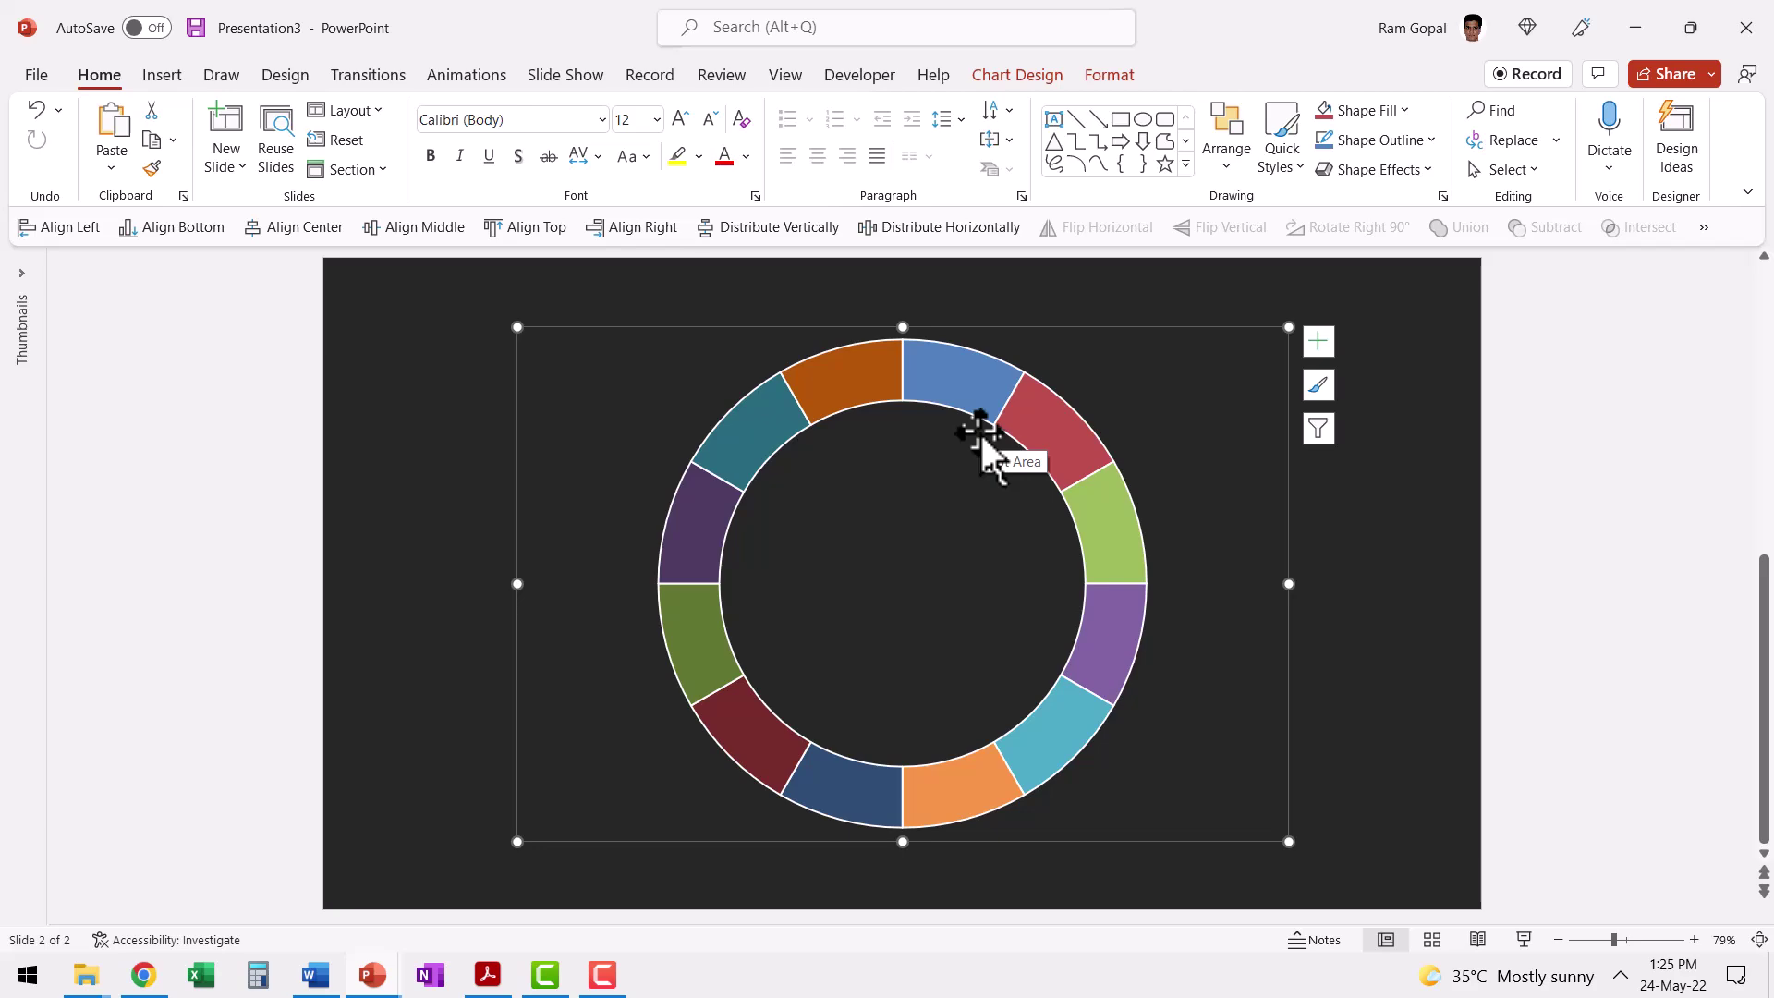
{"action": "key", "text": "Escape"}
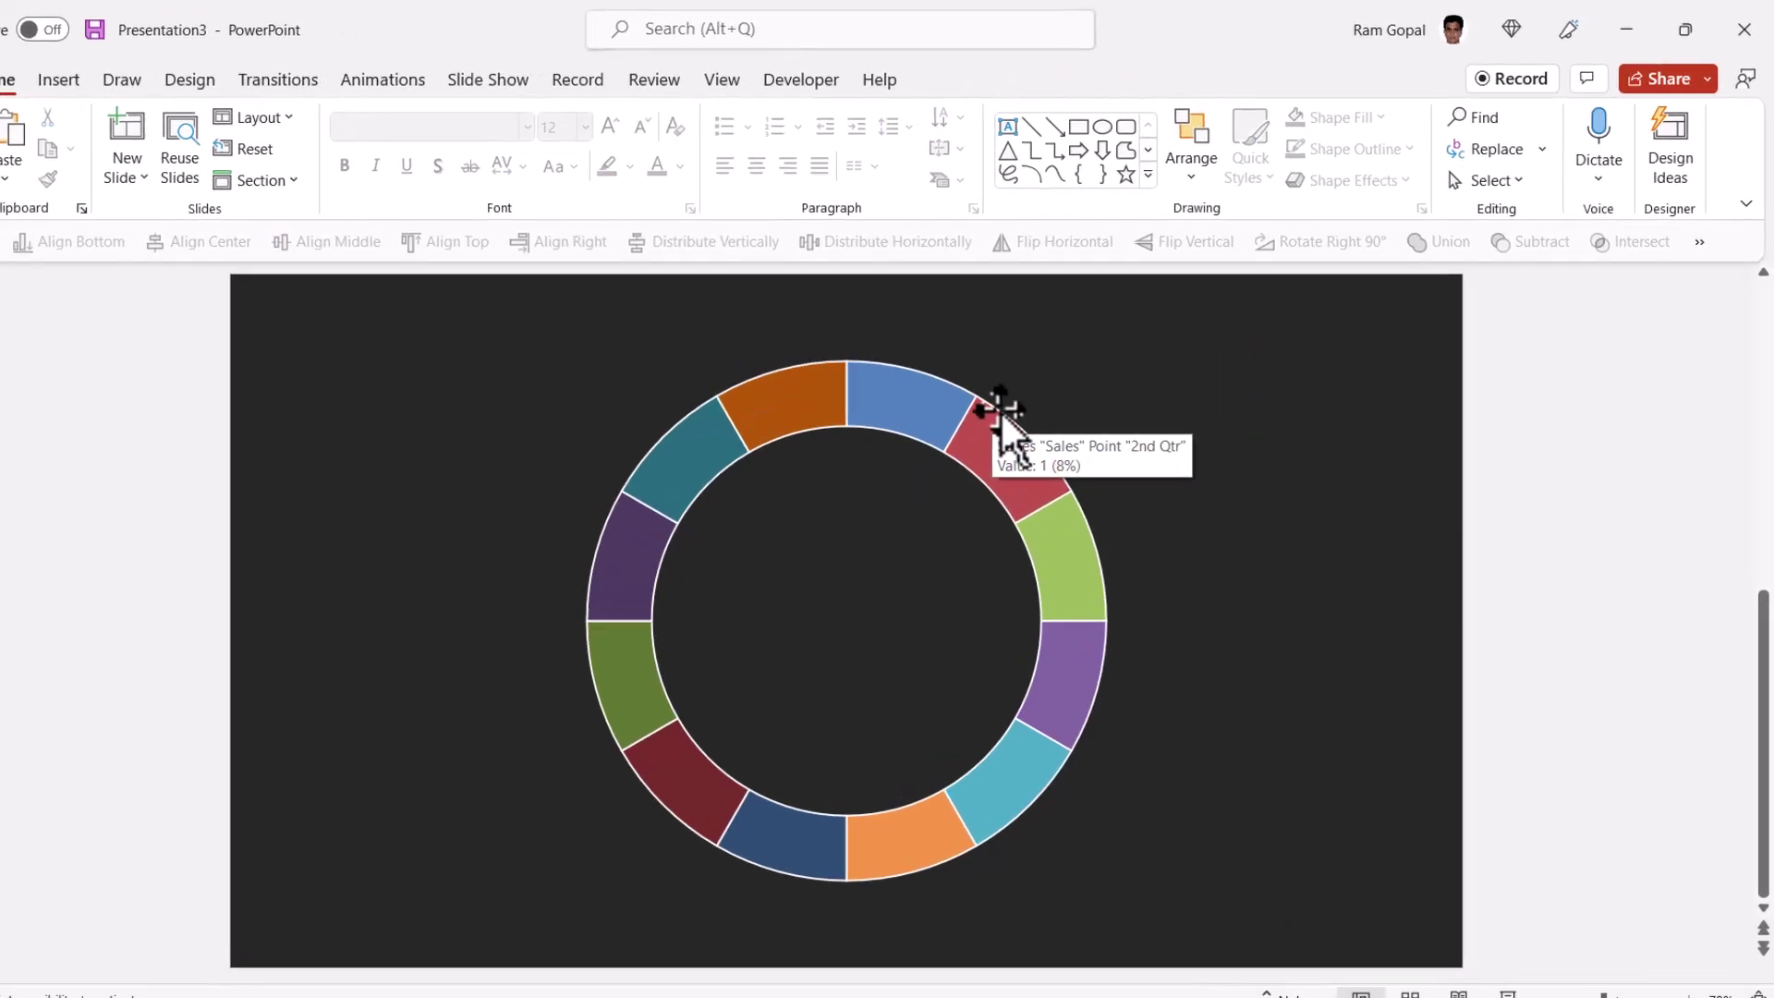
{"action": "left_click", "coordinate": [1000, 409]}
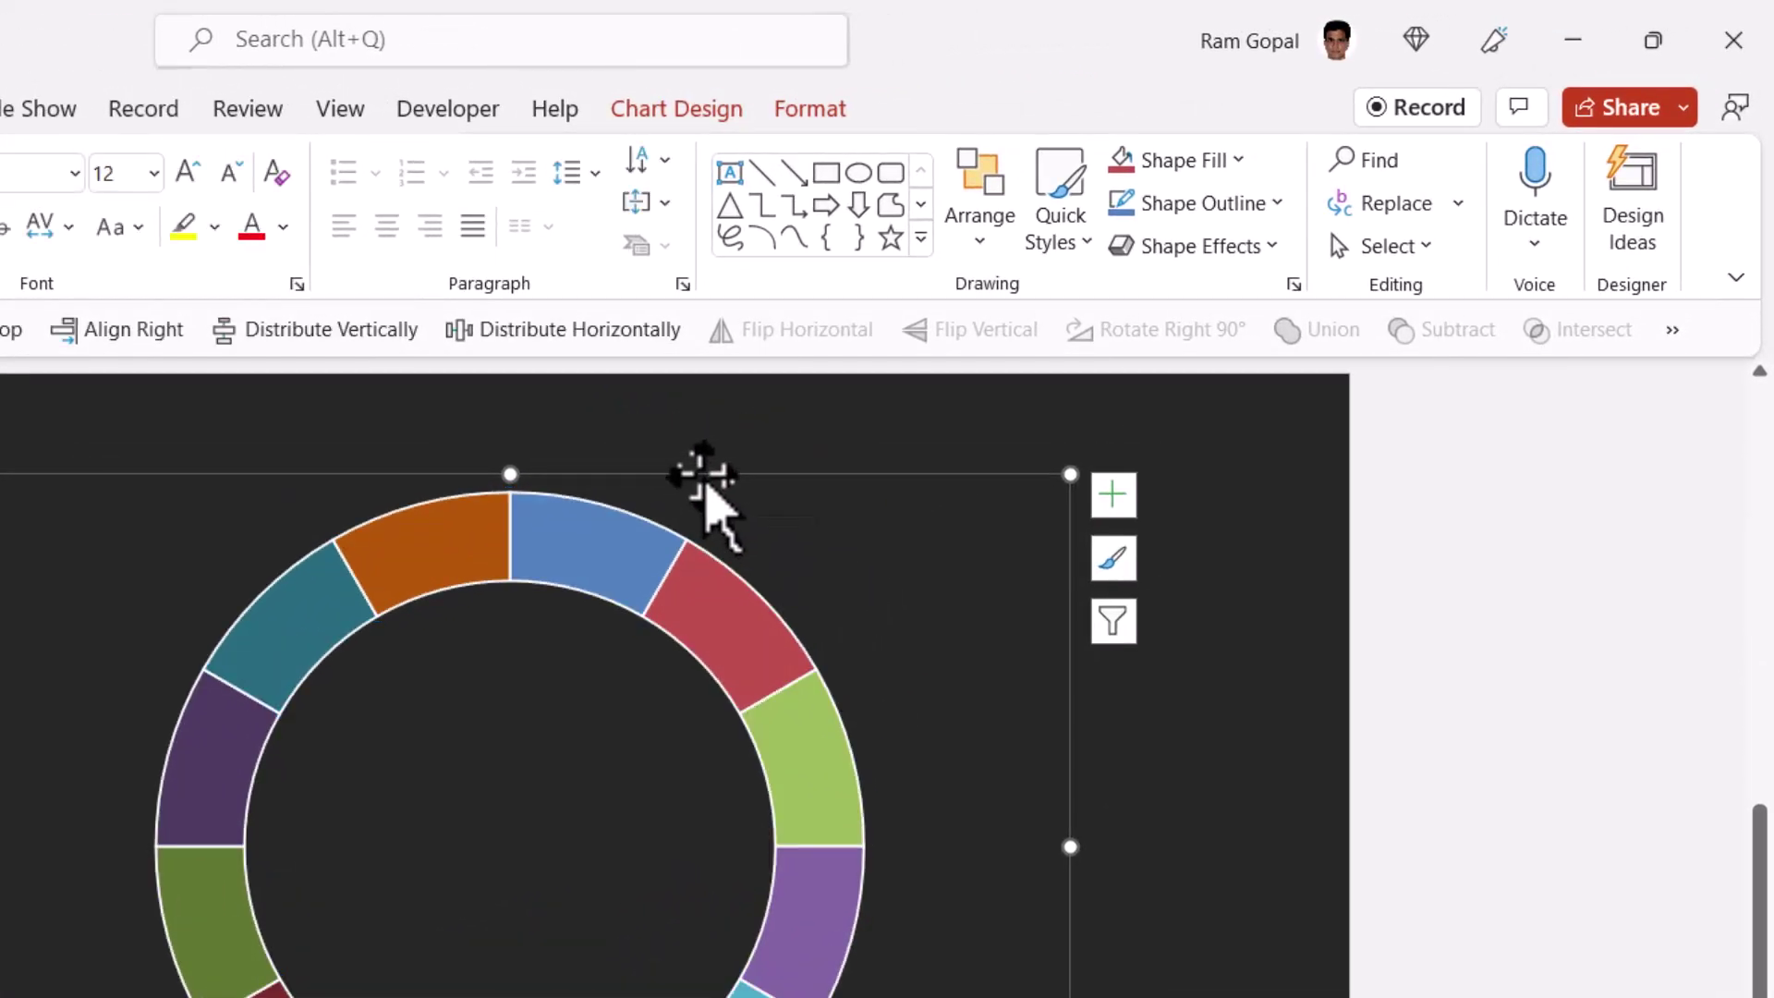
Cut the doughnut chart and paste it back via Paste Special as Picture (SVG).
{"action": "right_click", "coordinate": [705, 483]}
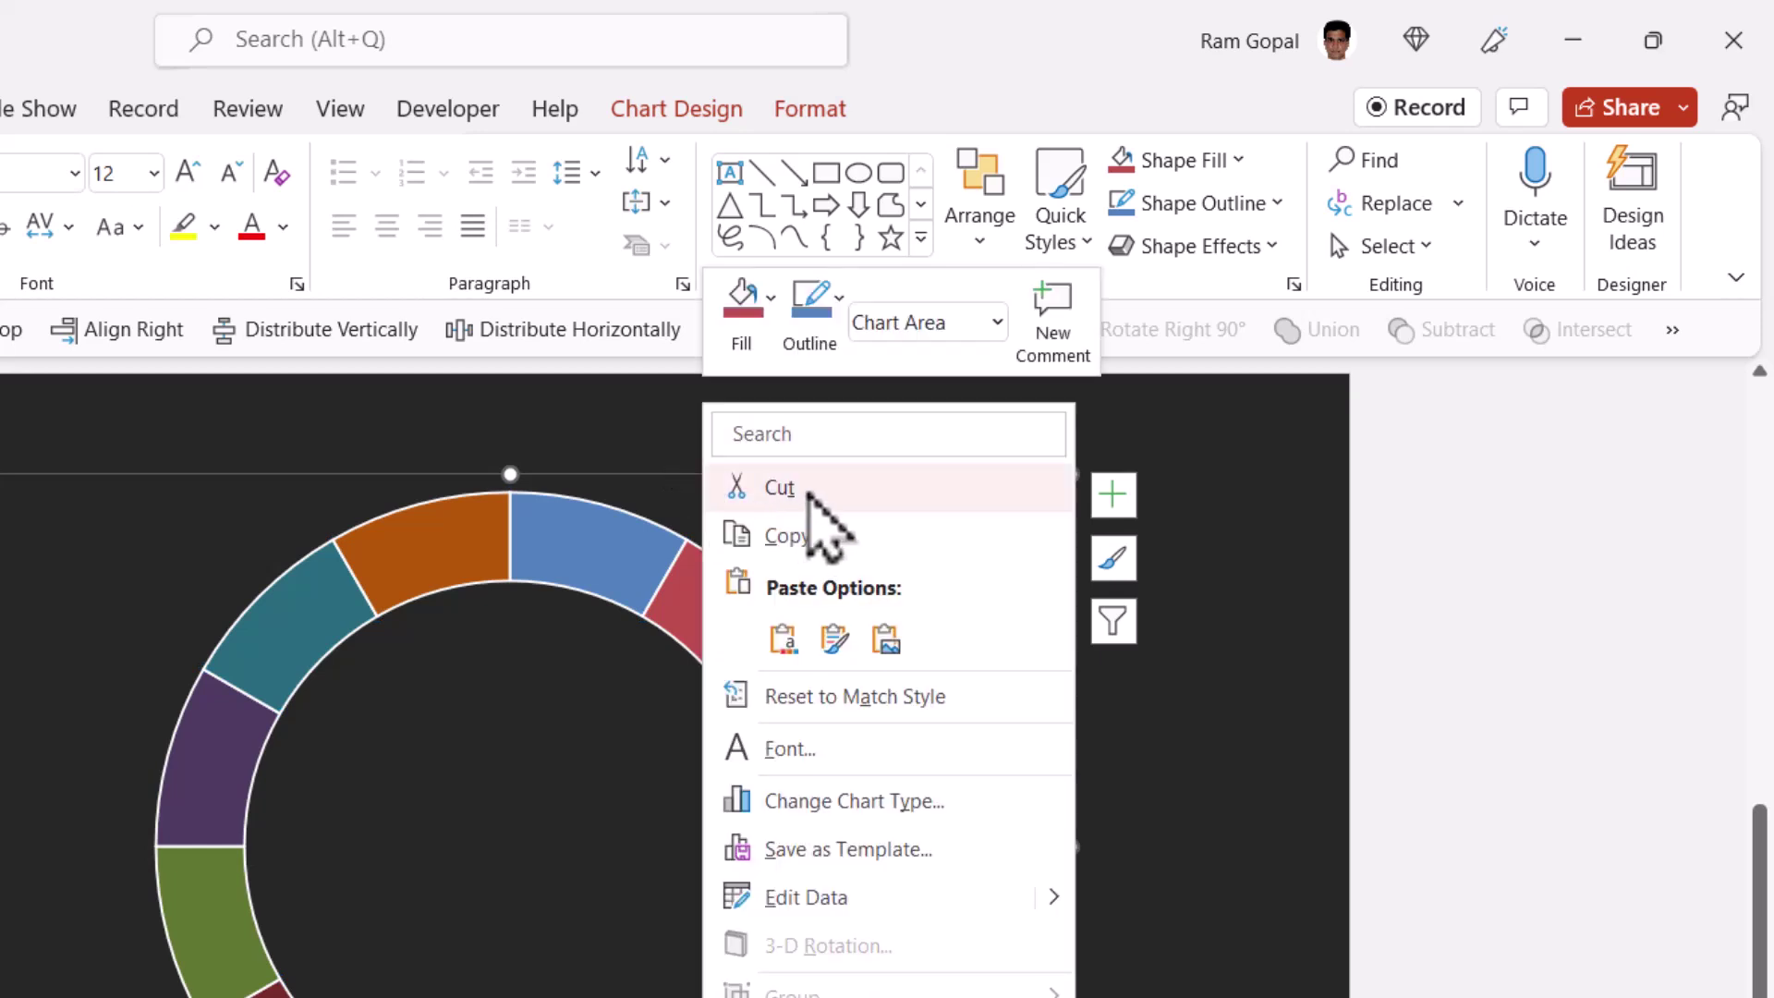
{"action": "left_click", "coordinate": [779, 488]}
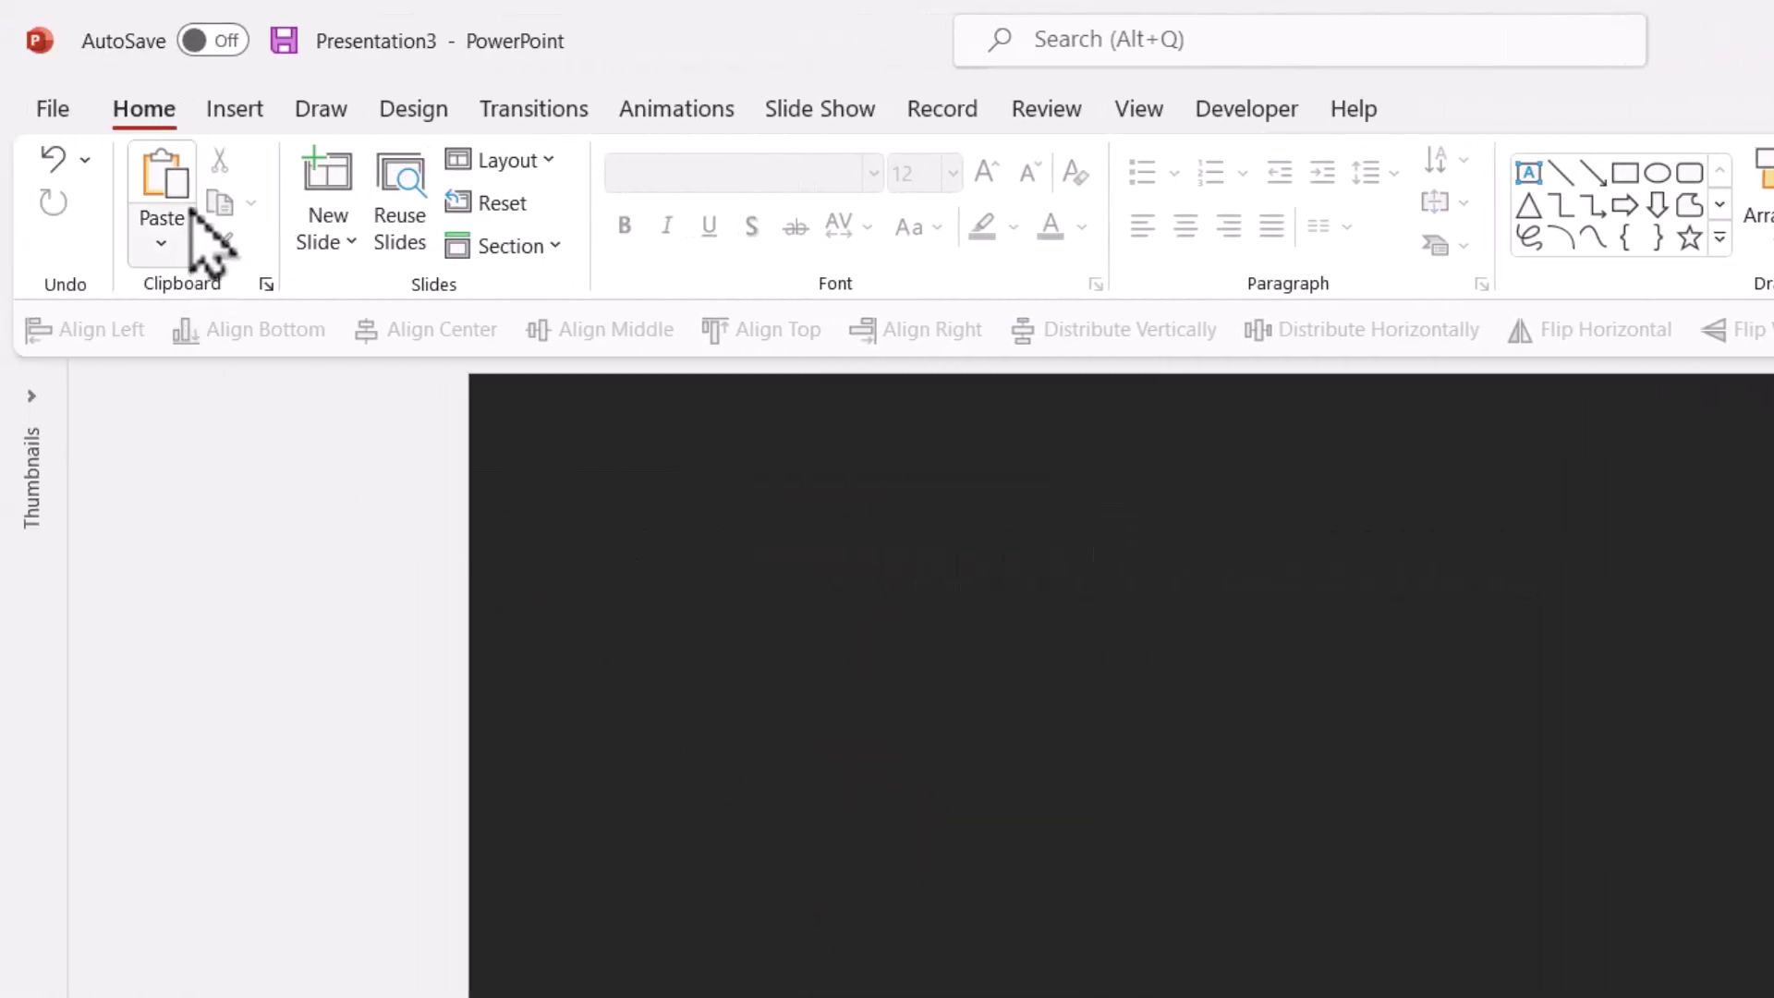
{"action": "left_click", "coordinate": [163, 243]}
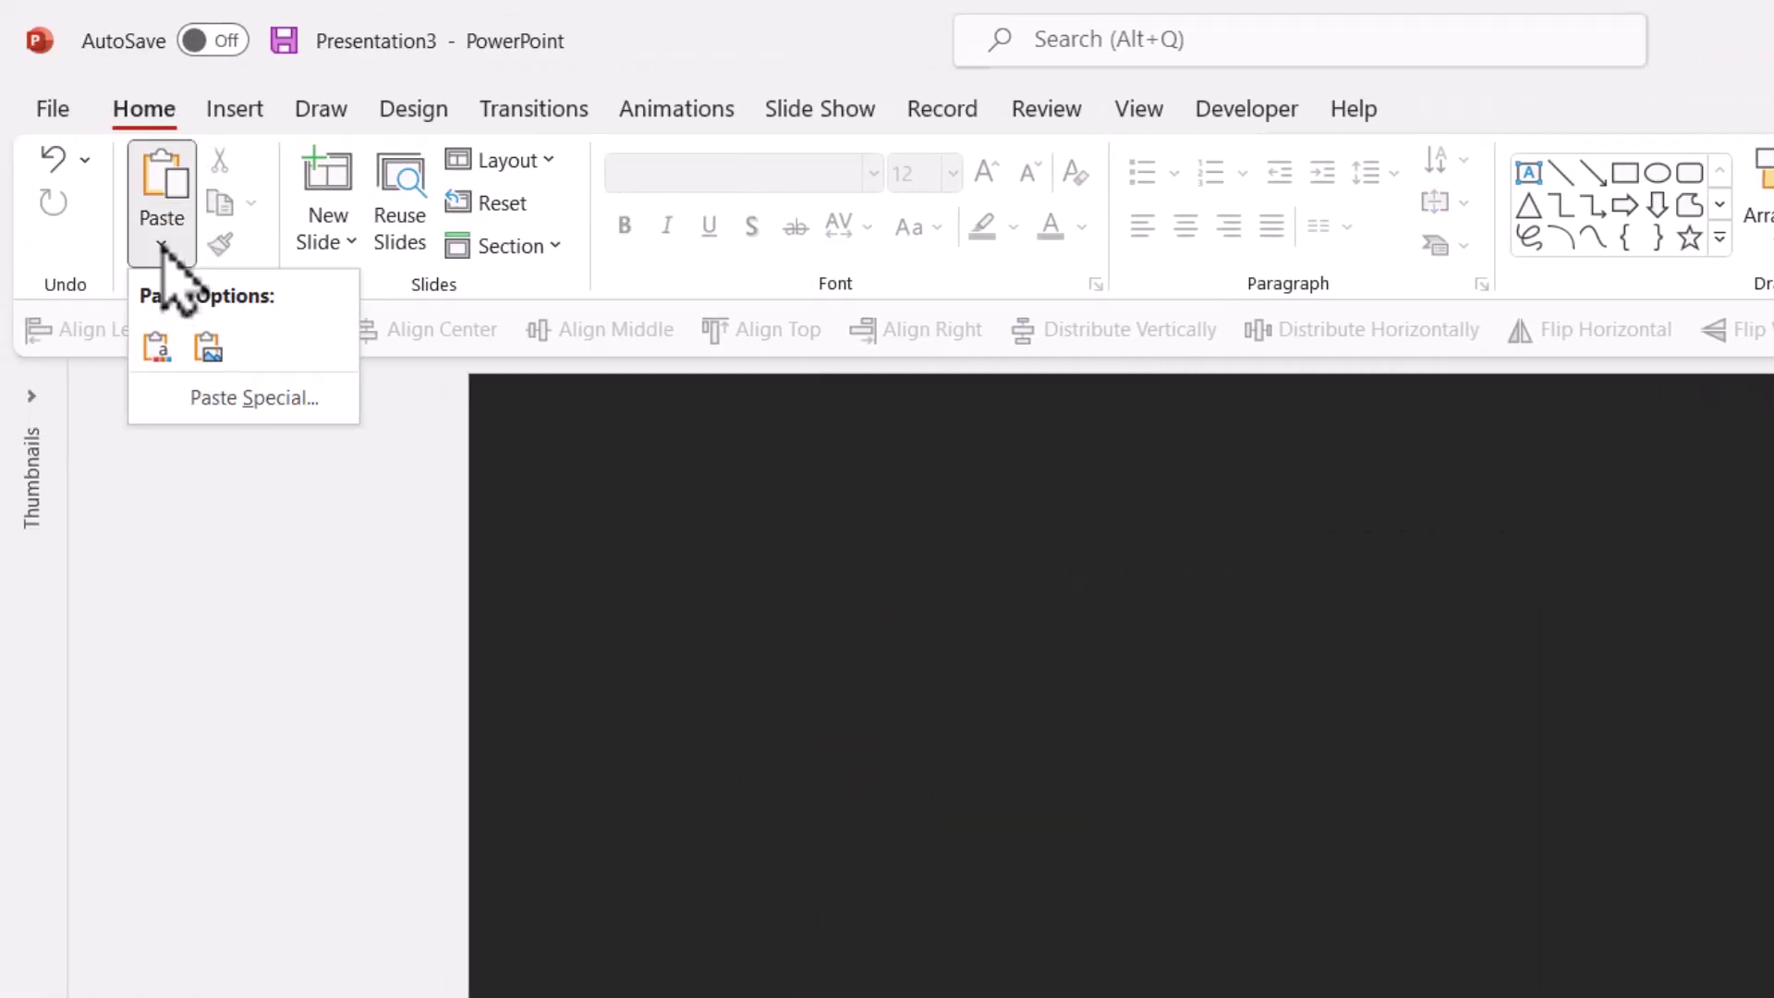
{"action": "left_click", "coordinate": [231, 399]}
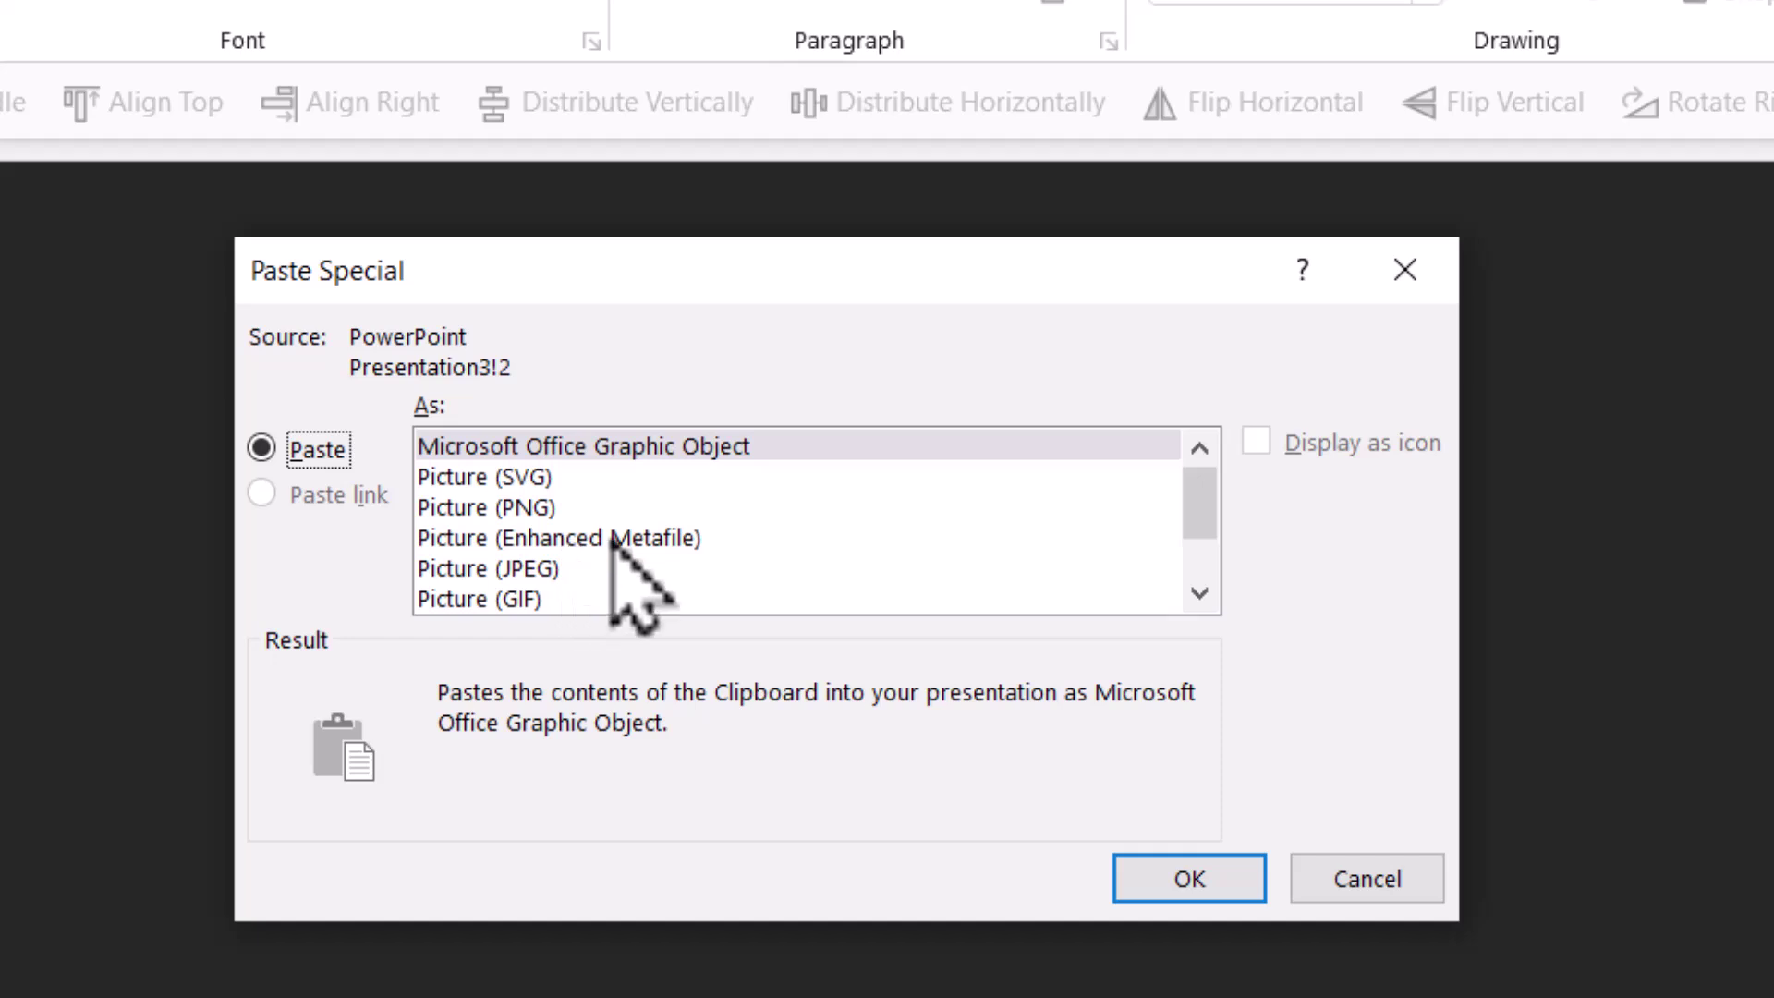
{"action": "left_click", "coordinate": [534, 479]}
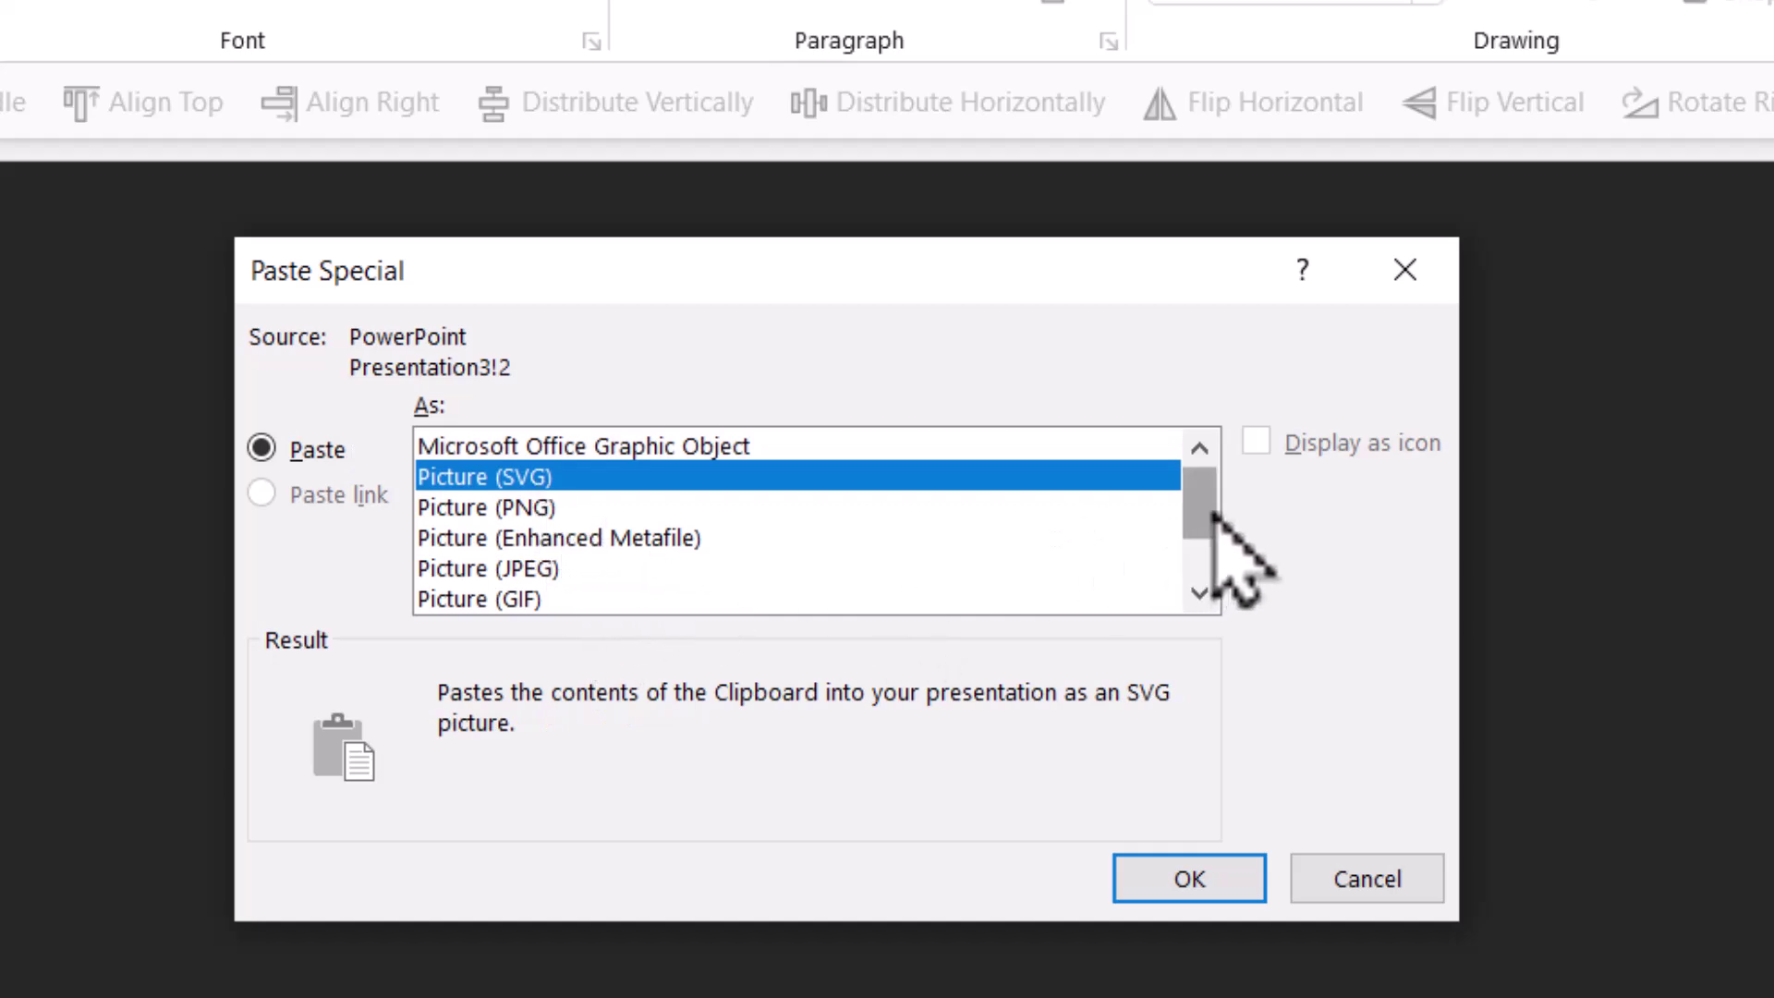
{"action": "scroll", "coordinate": [1210, 527], "scroll_direction": "down", "scroll_amount": 1}
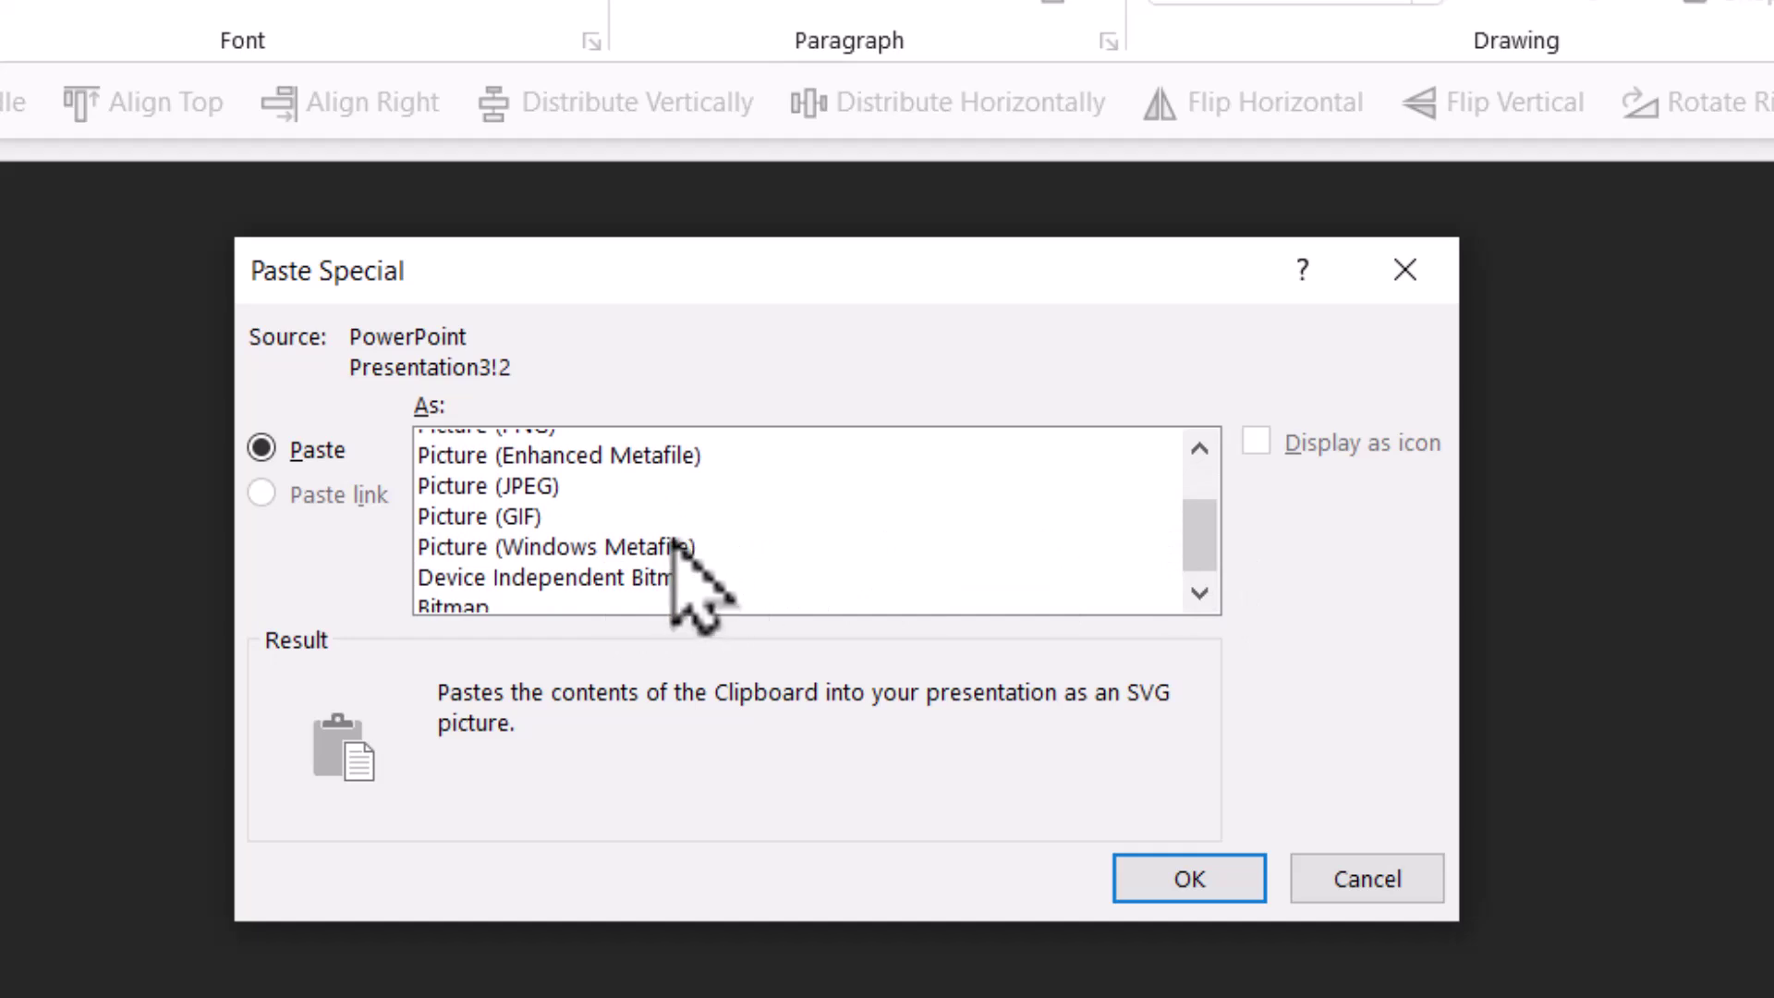
{"action": "left_click", "coordinate": [1143, 896]}
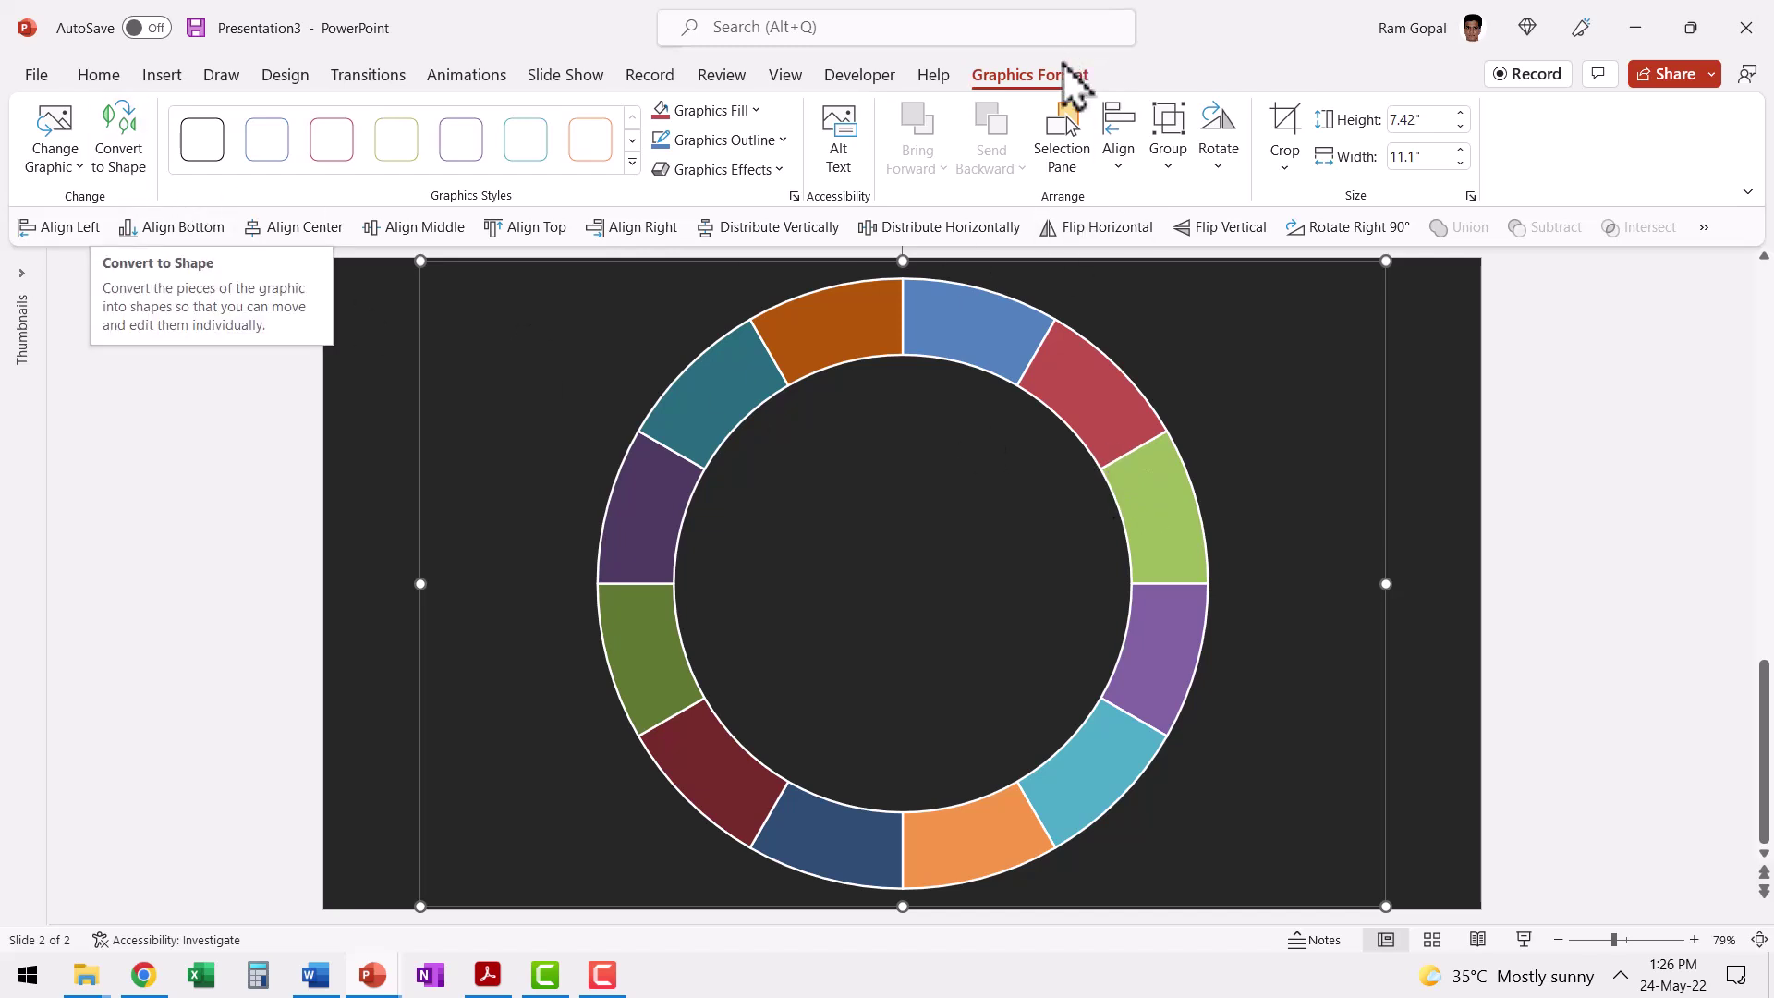
Convert the SVG ring to shapes and set the dark-blue, orange and cyan bottom segments to 100% fill transparency.
{"action": "left_click", "coordinate": [122, 155]}
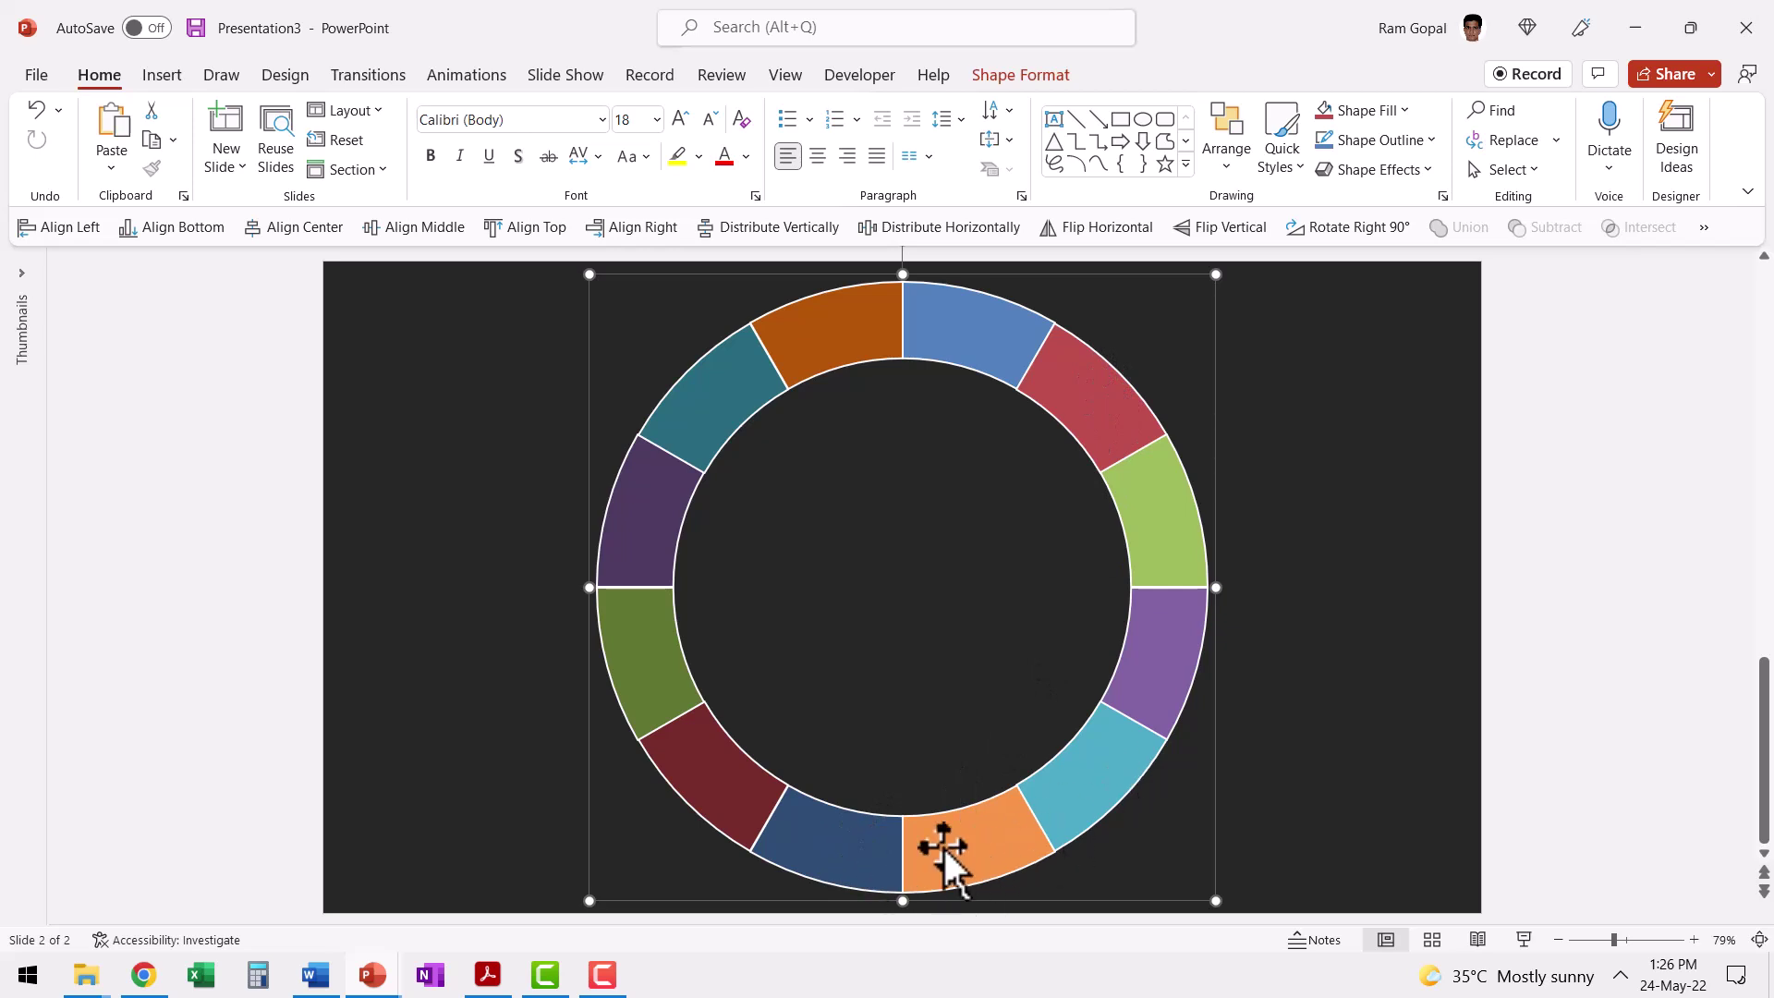
{"action": "left_click", "coordinate": [852, 830]}
{"action": "right_click", "coordinate": [852, 832]}
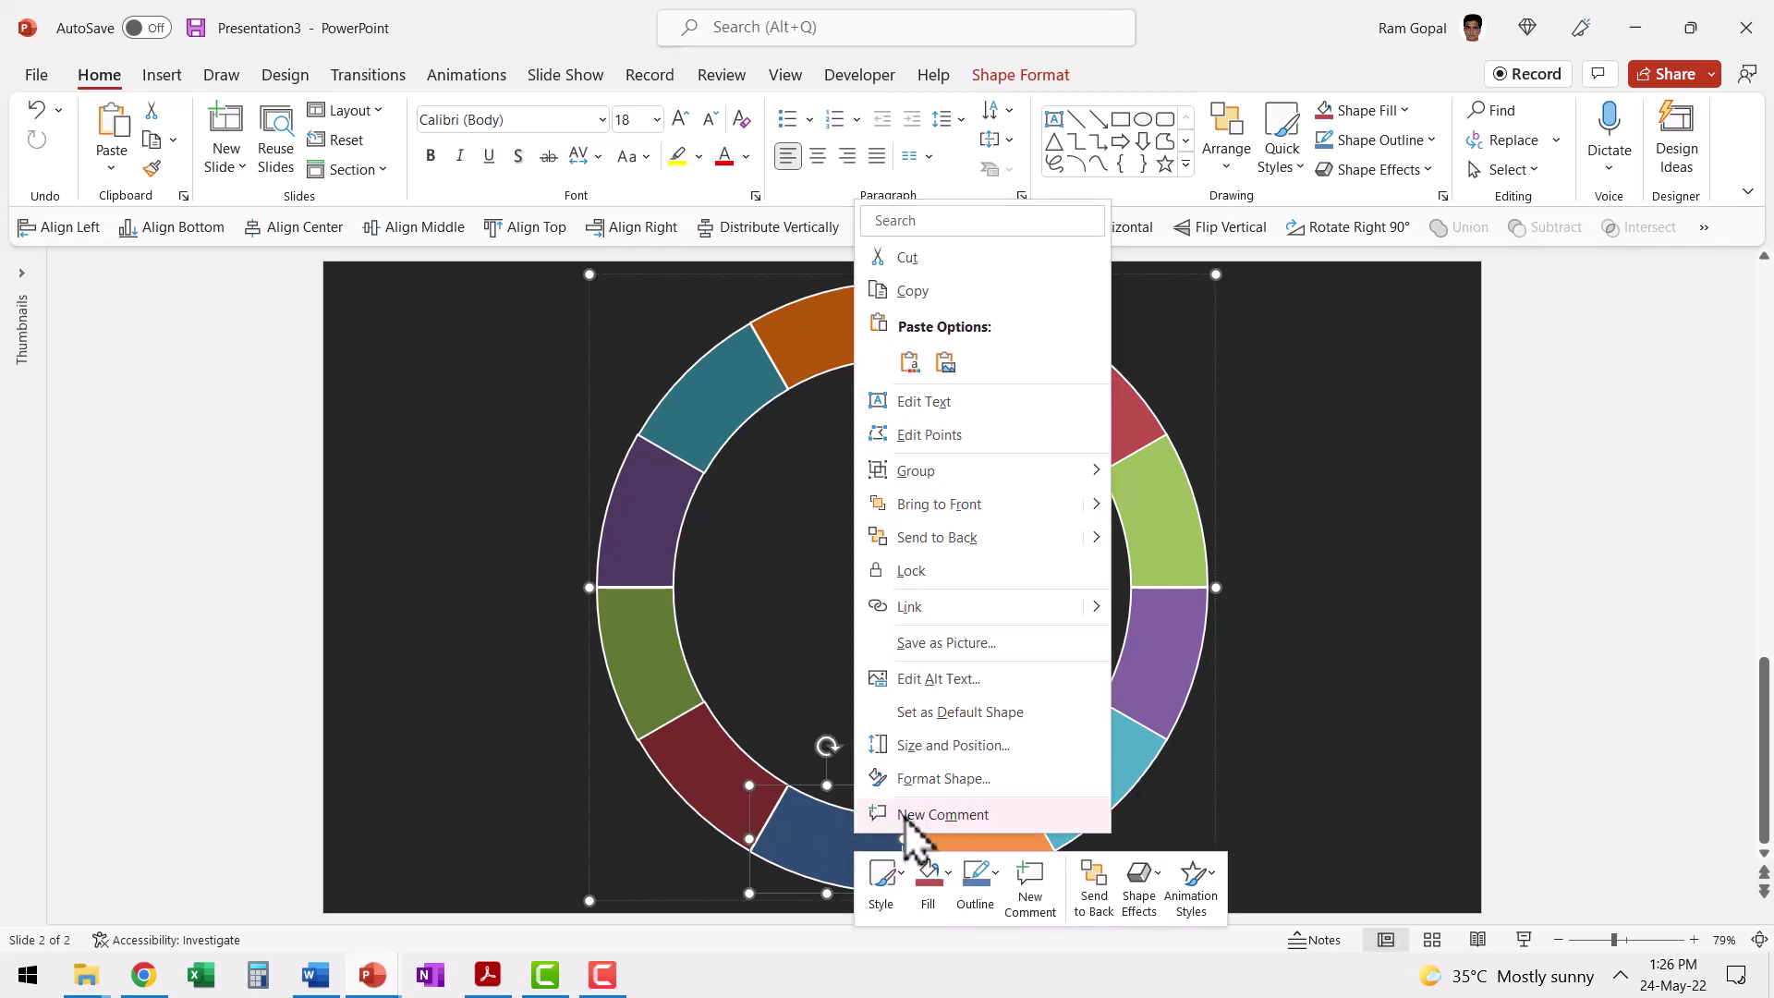
{"action": "left_click", "coordinate": [956, 785]}
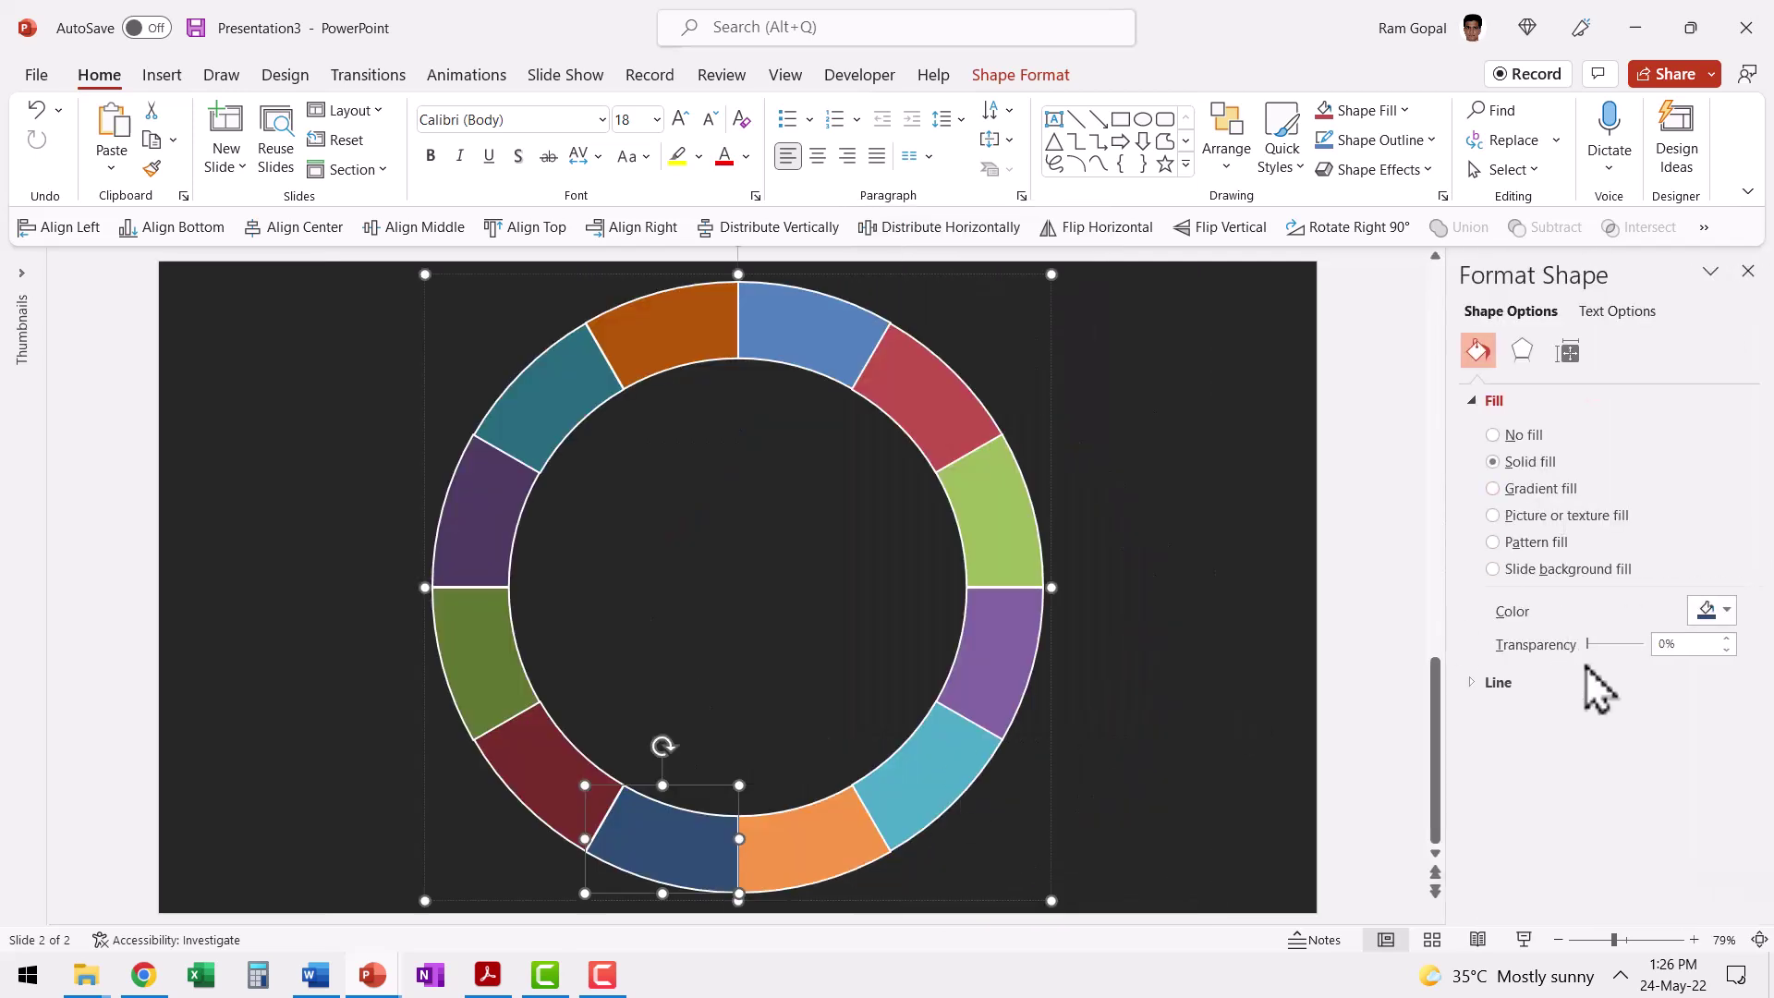
{"action": "left_click_drag", "start_coordinate": [1588, 644], "coordinate": [1664, 649]}
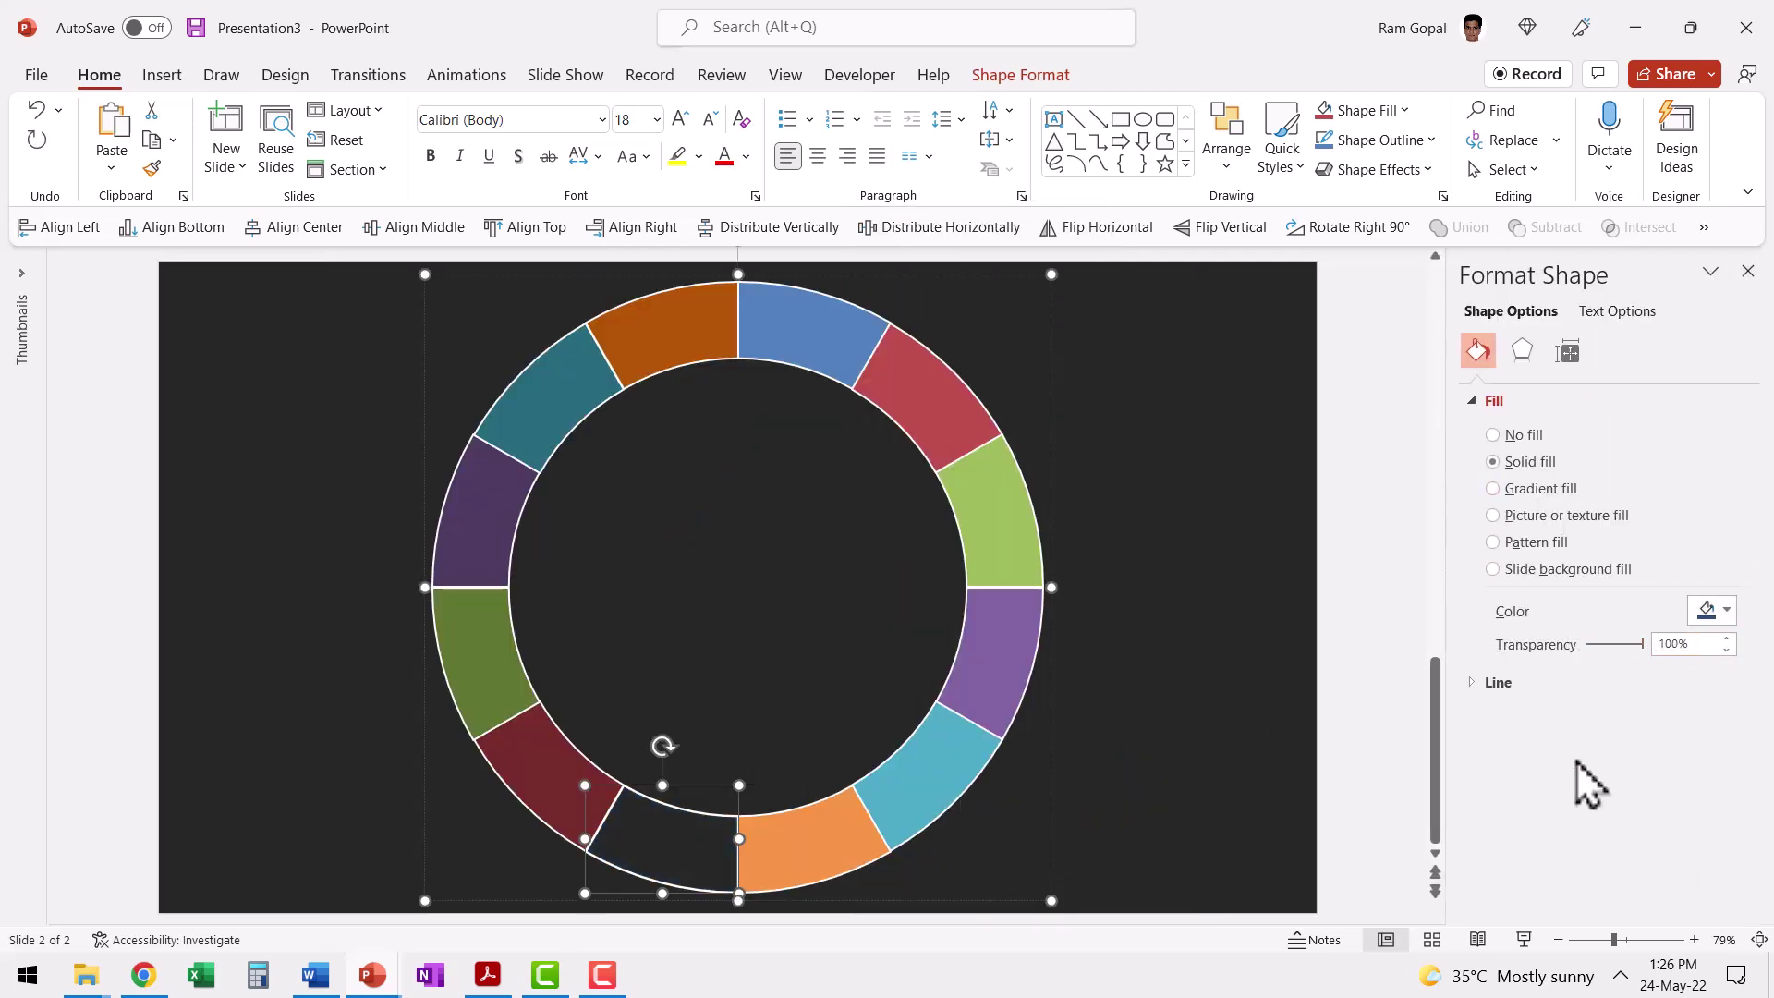
{"action": "left_click", "coordinate": [813, 833]}
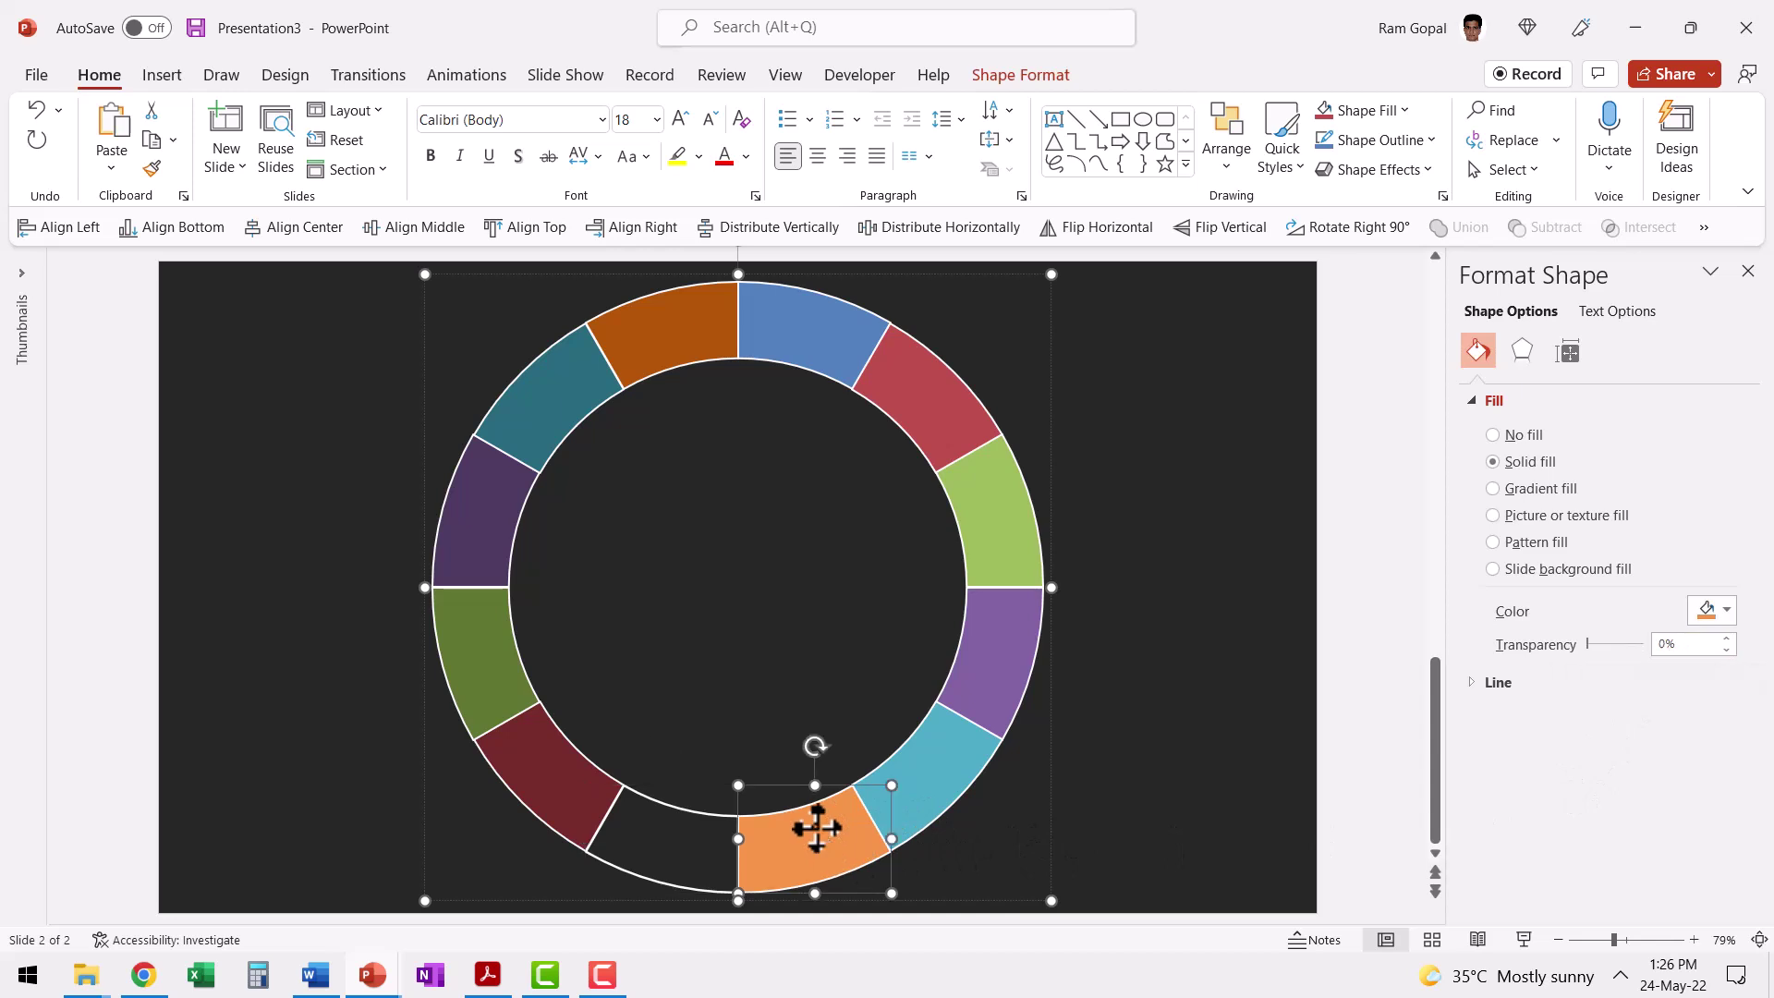
{"action": "left_click_drag", "start_coordinate": [1589, 644], "coordinate": [1739, 644]}
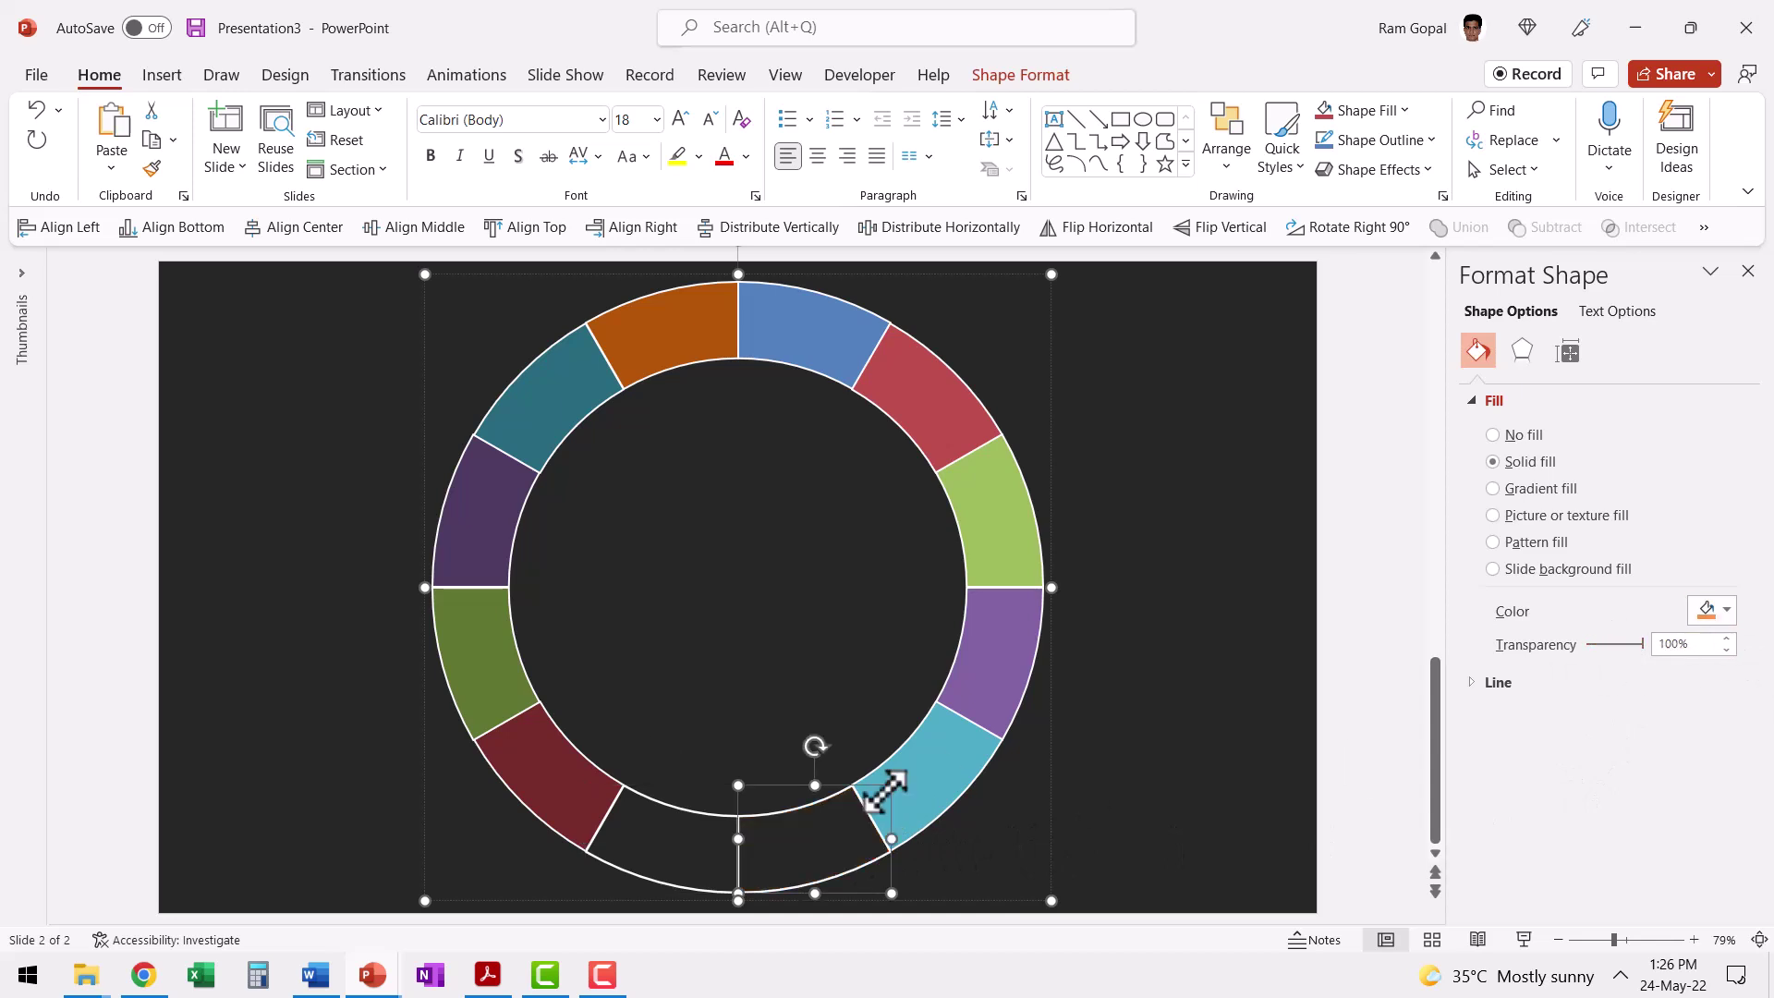
{"action": "left_click", "coordinate": [929, 781]}
{"action": "left_click_drag", "start_coordinate": [1589, 644], "coordinate": [1669, 647]}
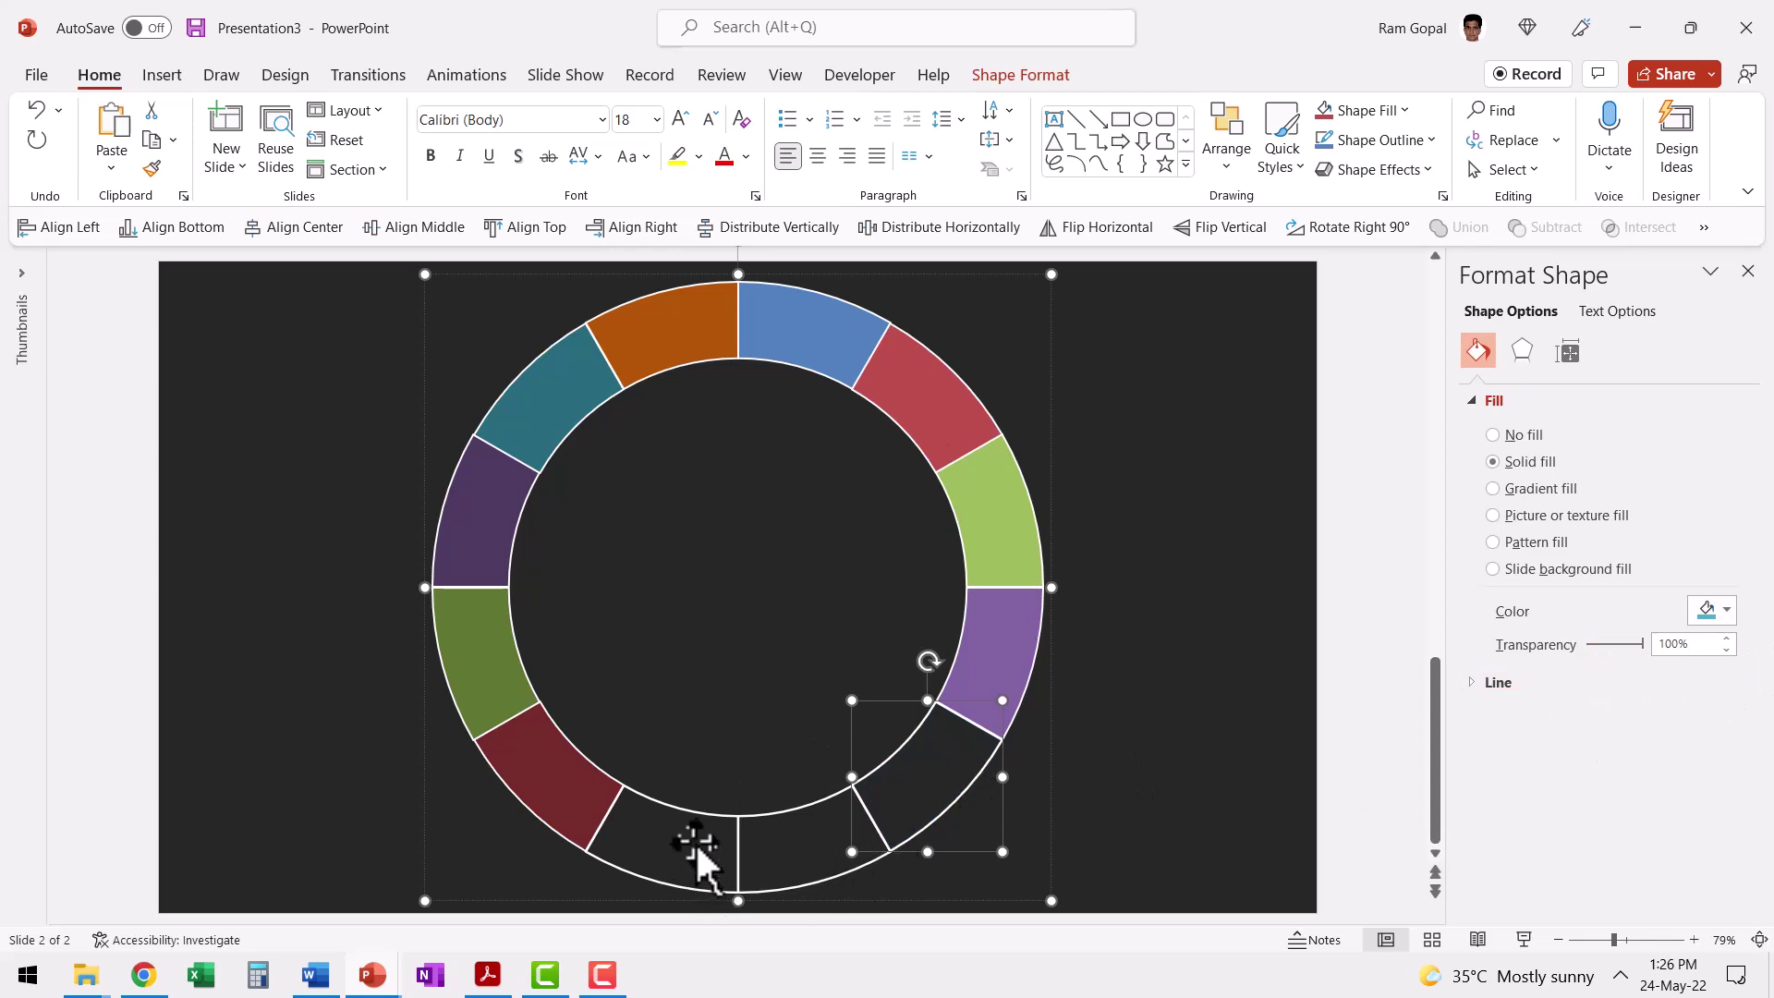
Set the whole ring group to No Outline.
{"action": "left_click", "coordinate": [1048, 388]}
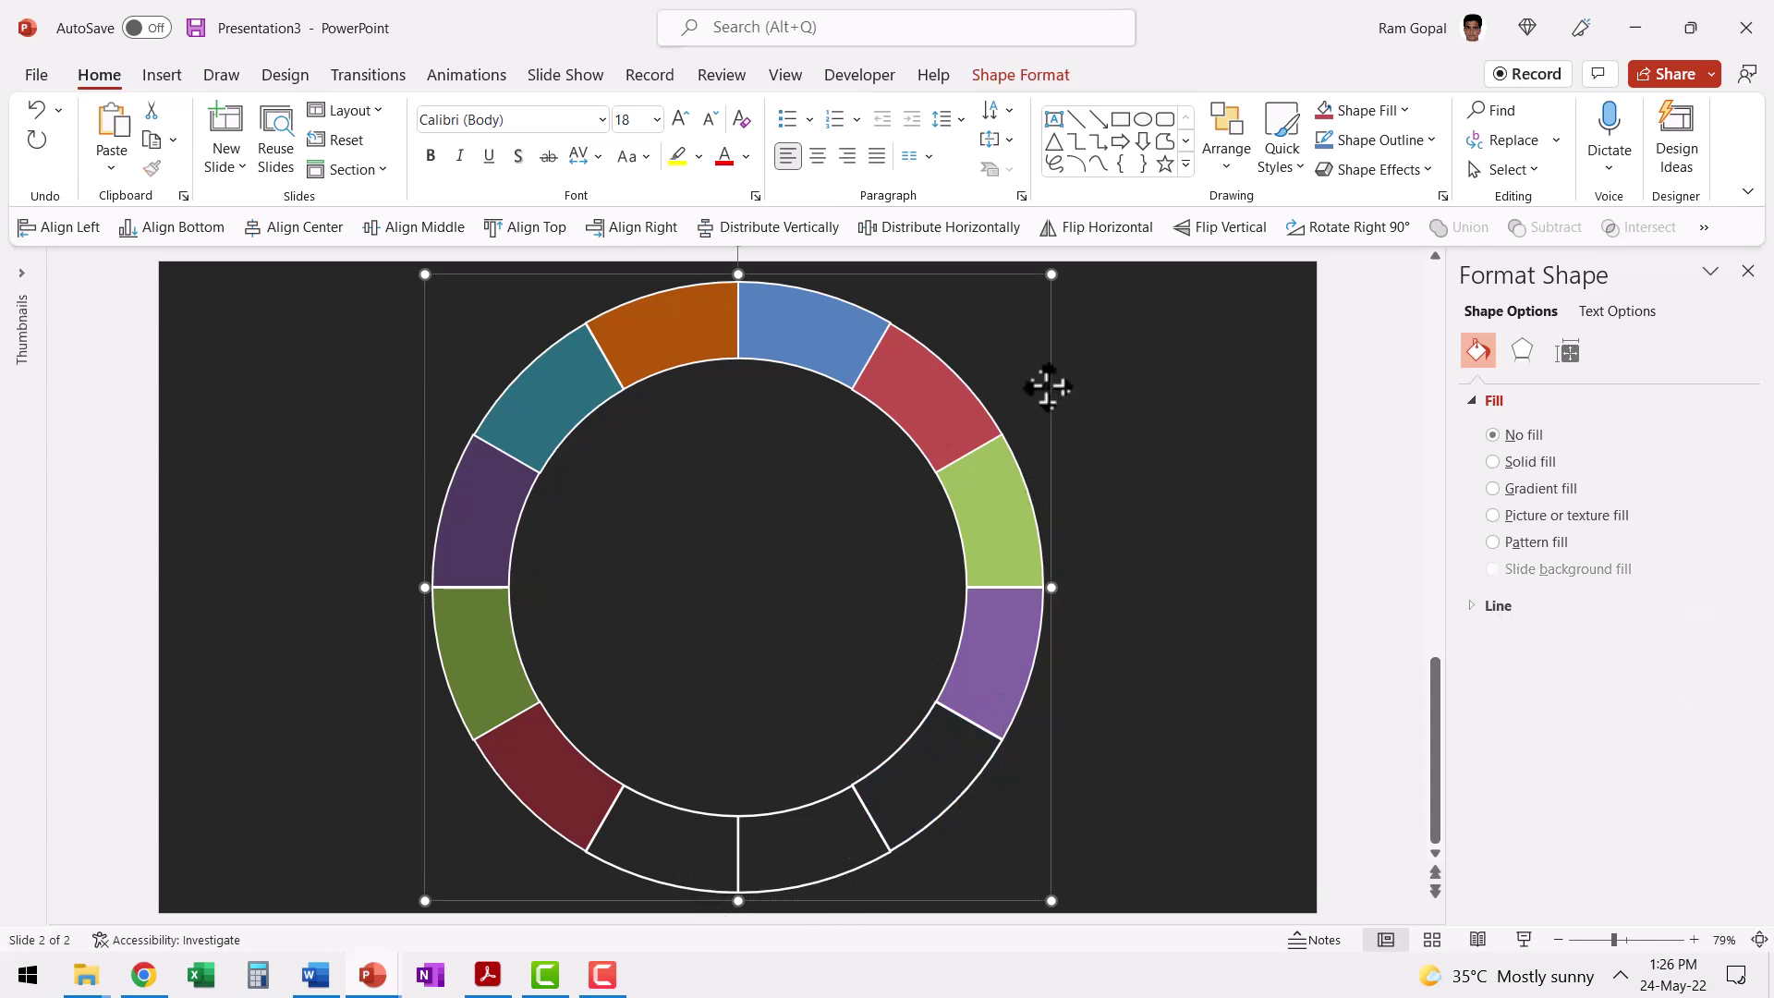
{"action": "left_click", "coordinate": [1408, 140]}
{"action": "left_click", "coordinate": [1381, 392]}
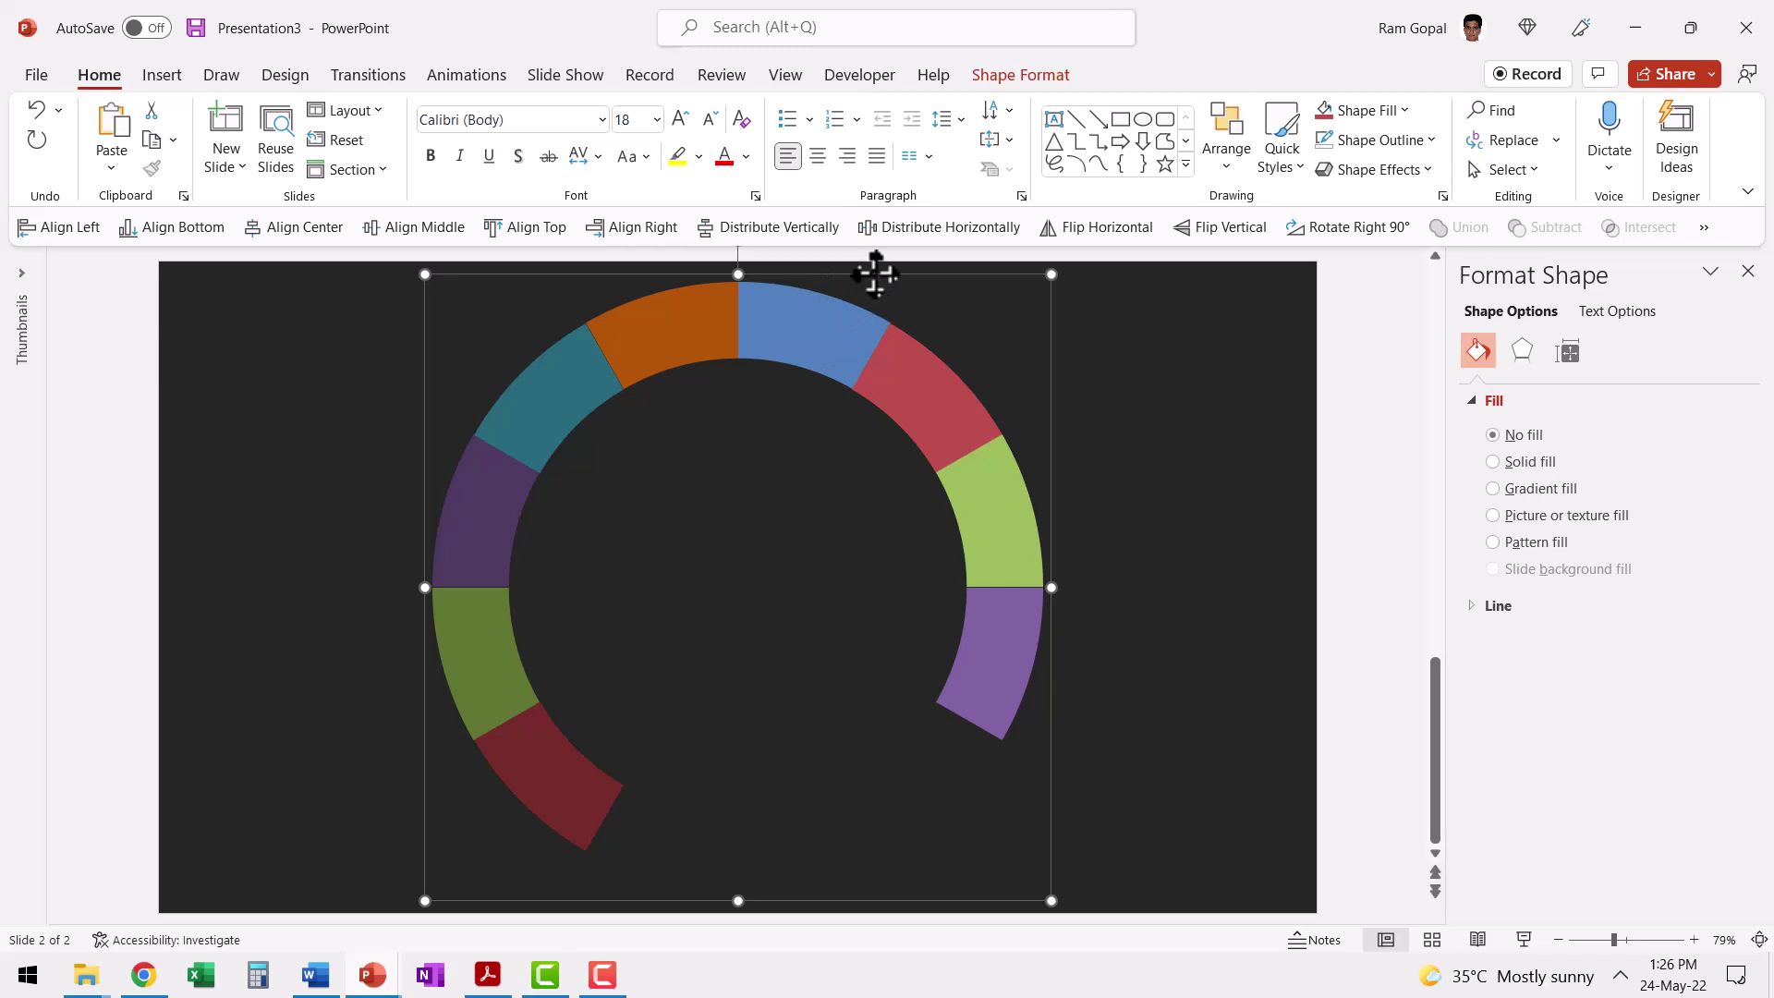
Rotate the ring 15° in the Size & Properties settings.
{"action": "left_click", "coordinate": [1571, 355]}
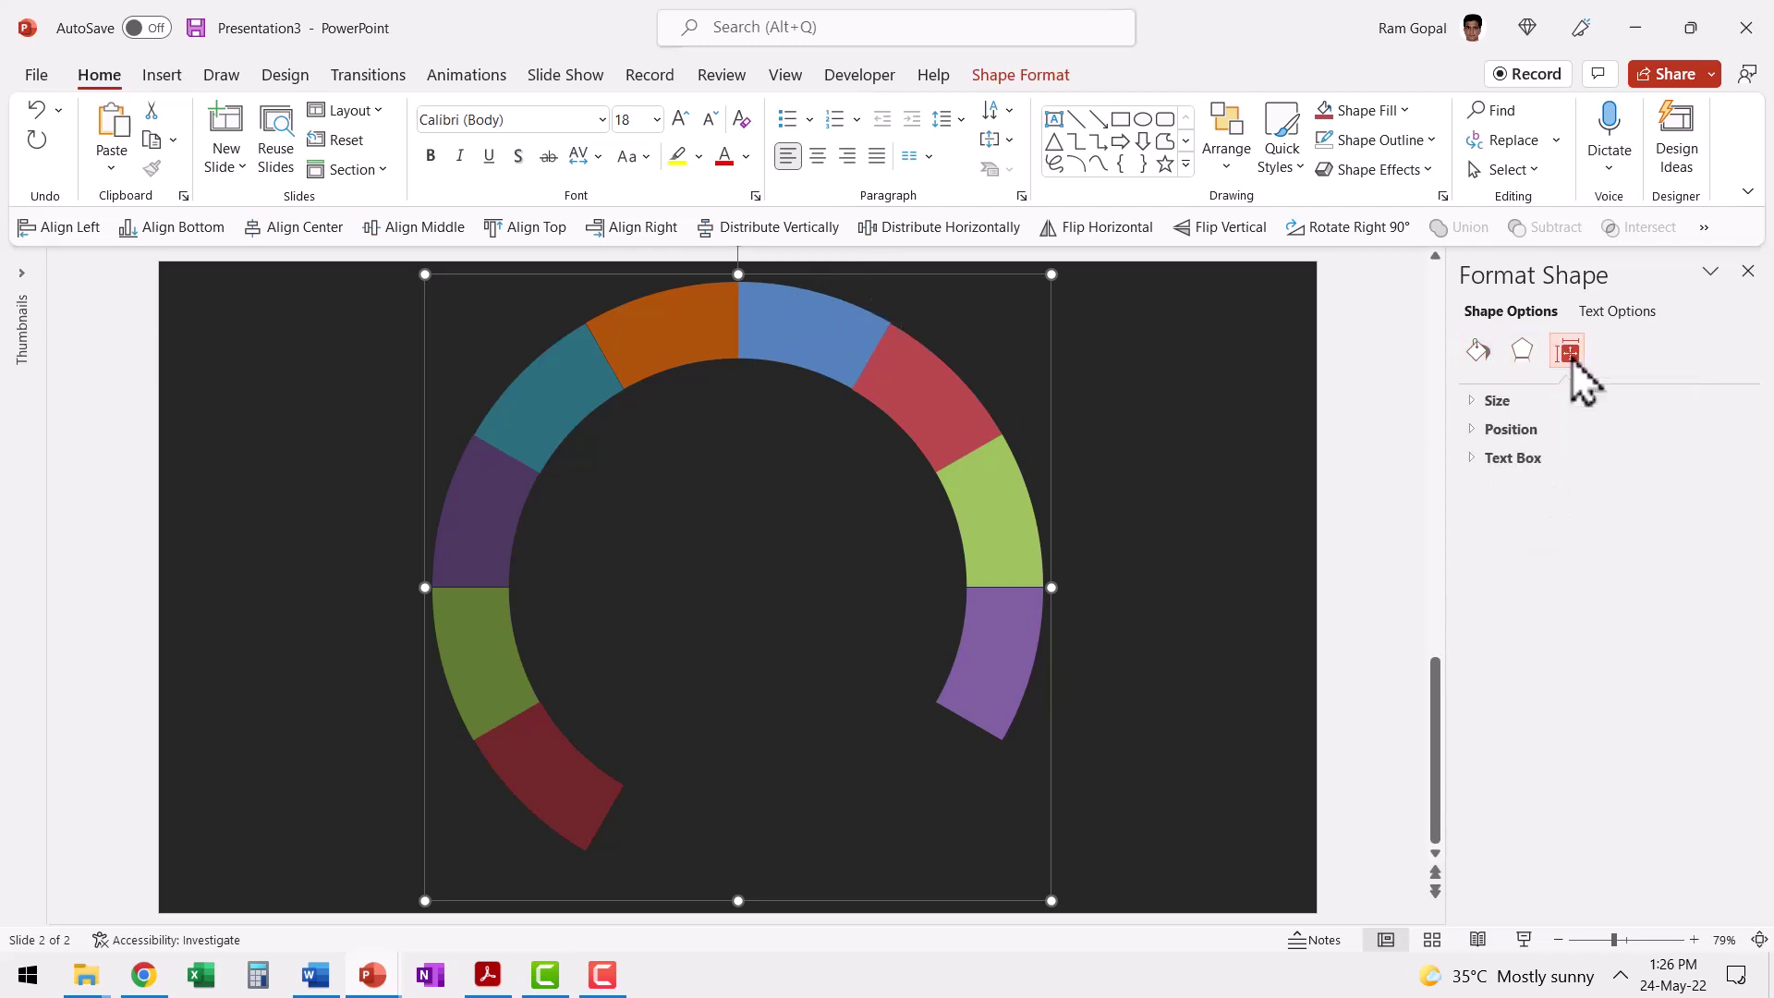
{"action": "left_click", "coordinate": [1484, 401]}
{"action": "left_click", "coordinate": [1693, 487]}
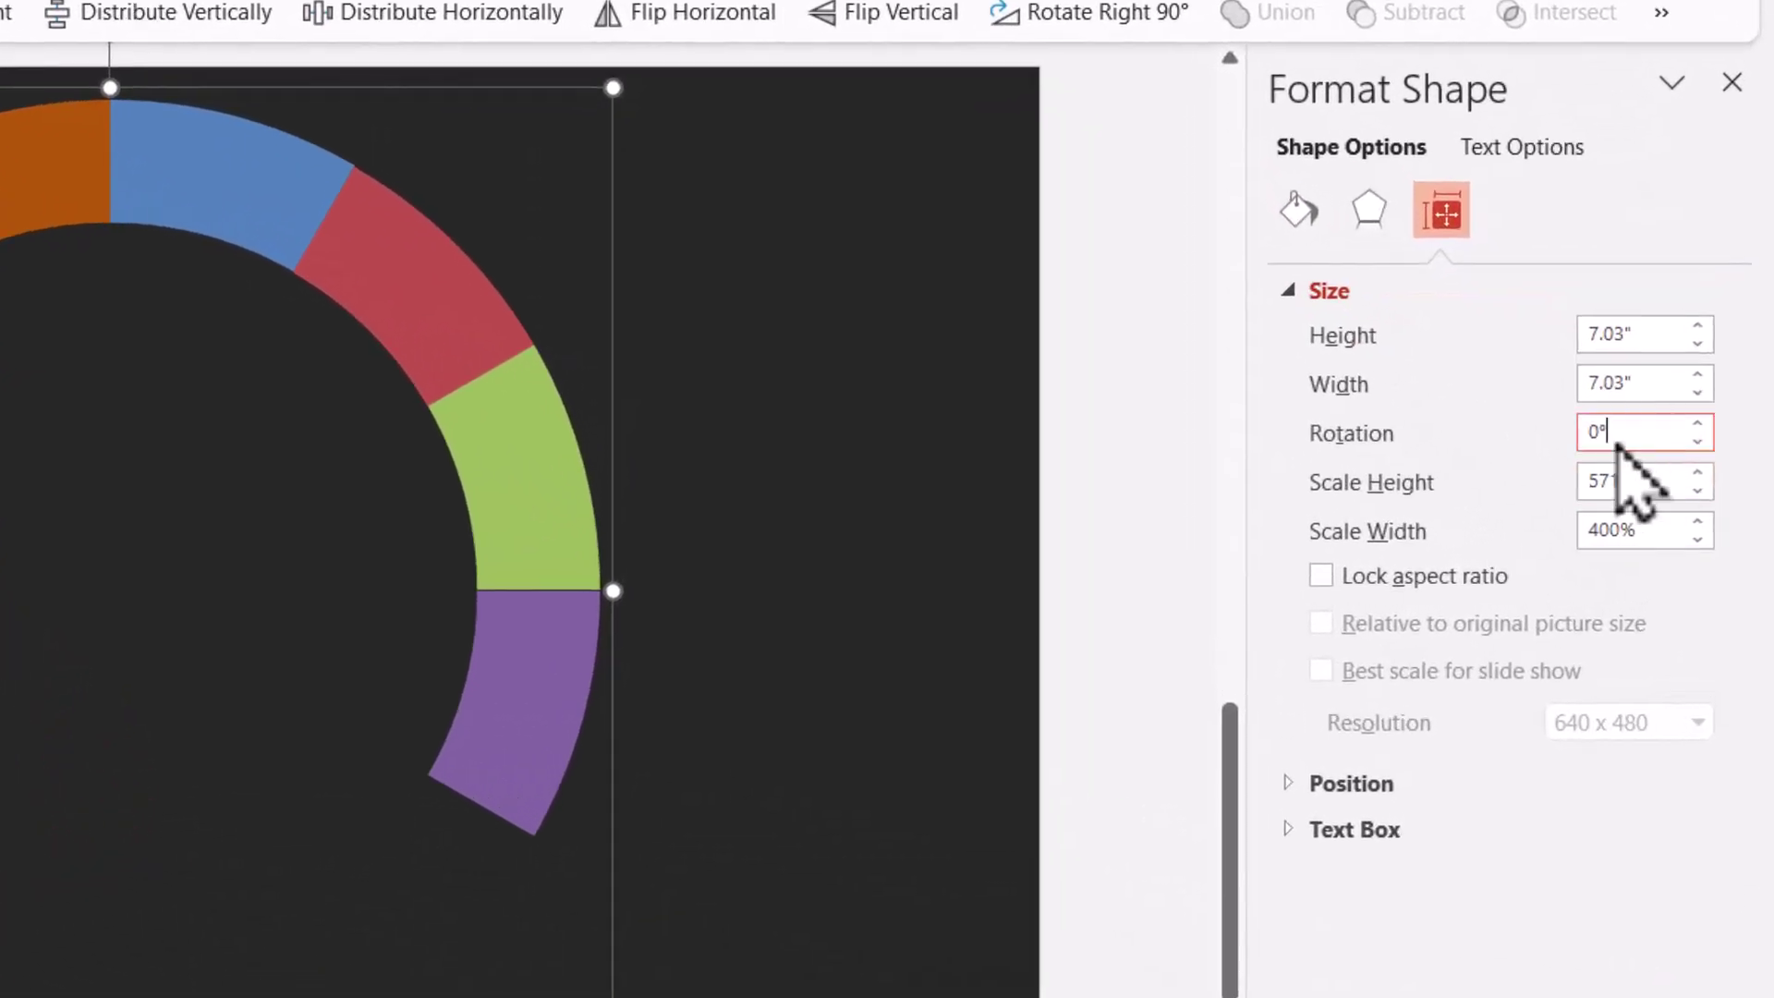
{"action": "key", "text": "Return"}
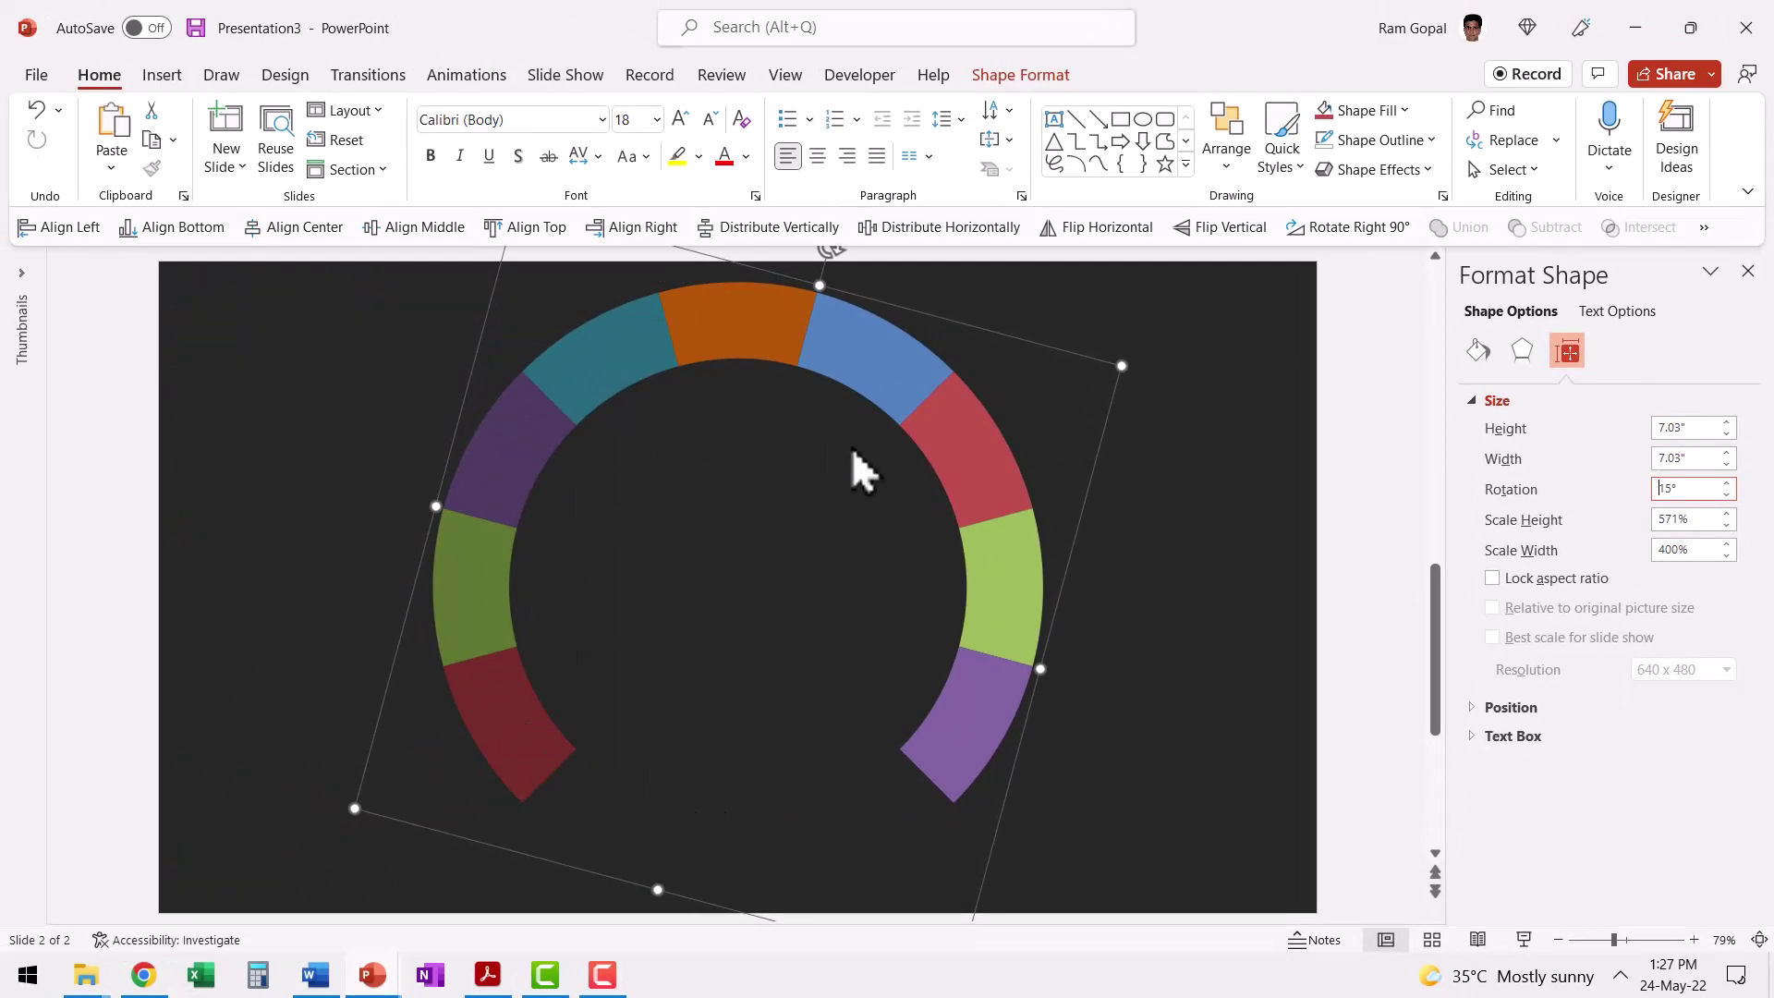
Give the red, green and purple left segments an Orange, Accent 6, Darker 25% fill and matching outline.
{"action": "left_click", "coordinate": [500, 700]}
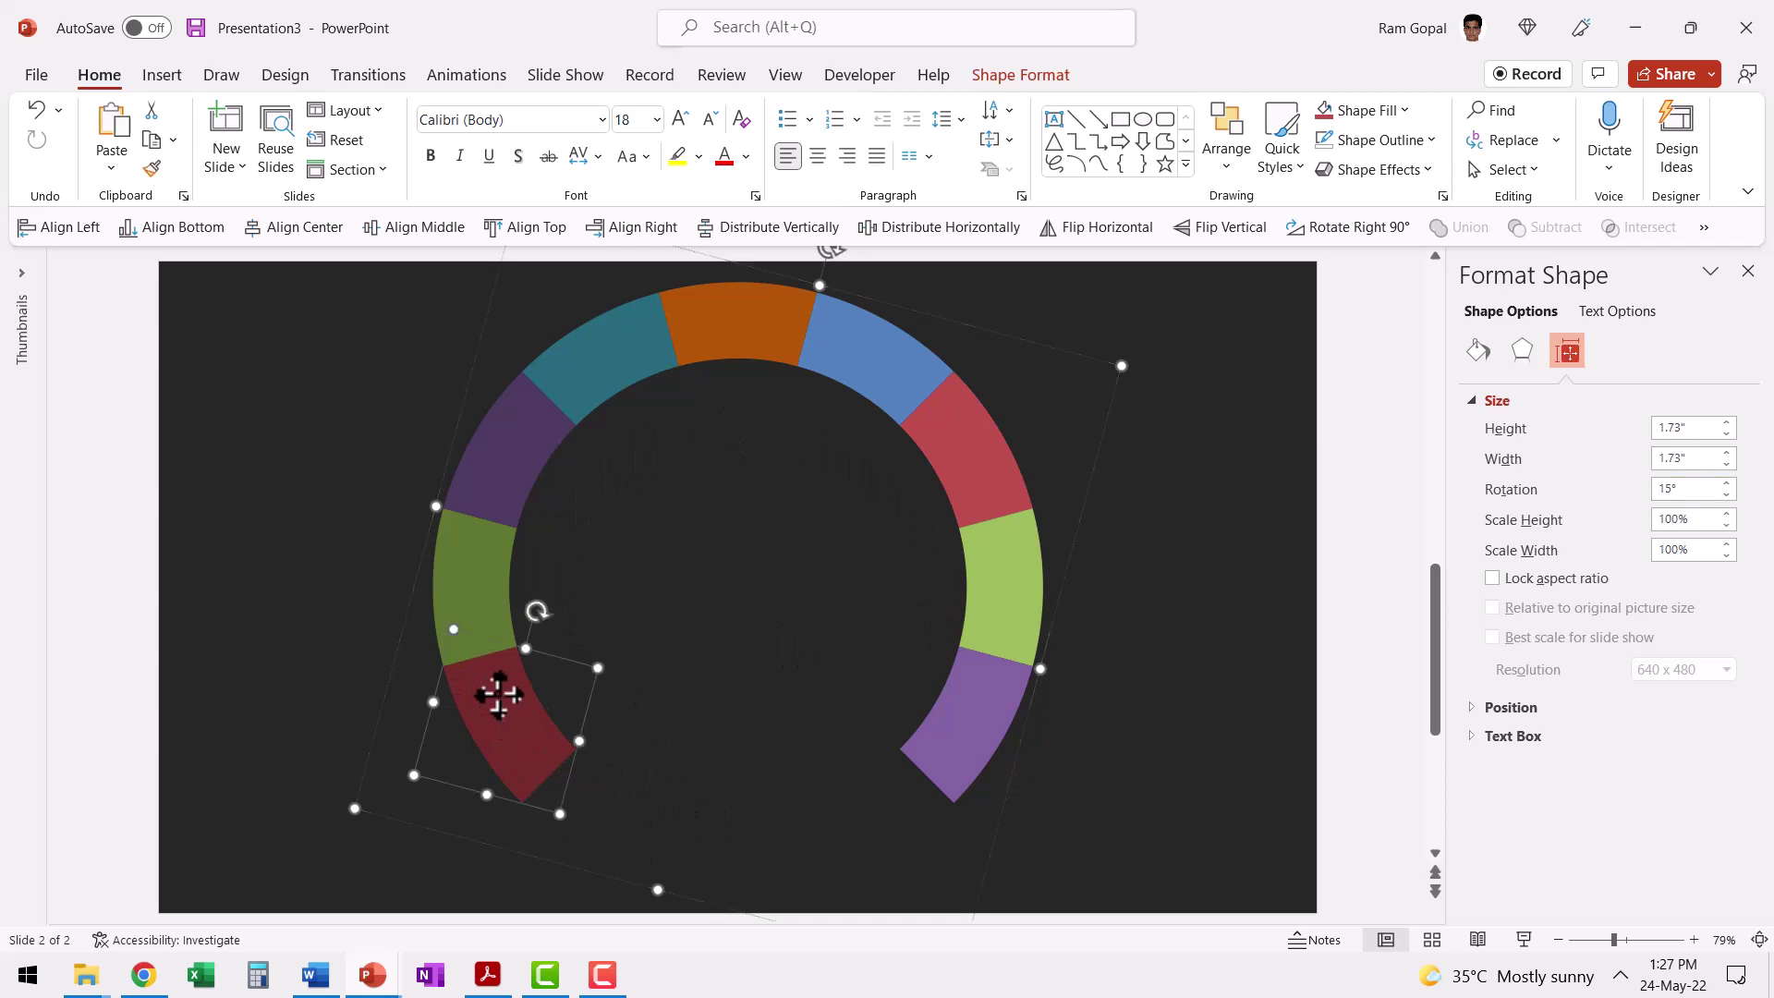
{"action": "left_click", "coordinate": [480, 578], "text": "shift"}
{"action": "left_click", "coordinate": [501, 446], "text": "shift"}
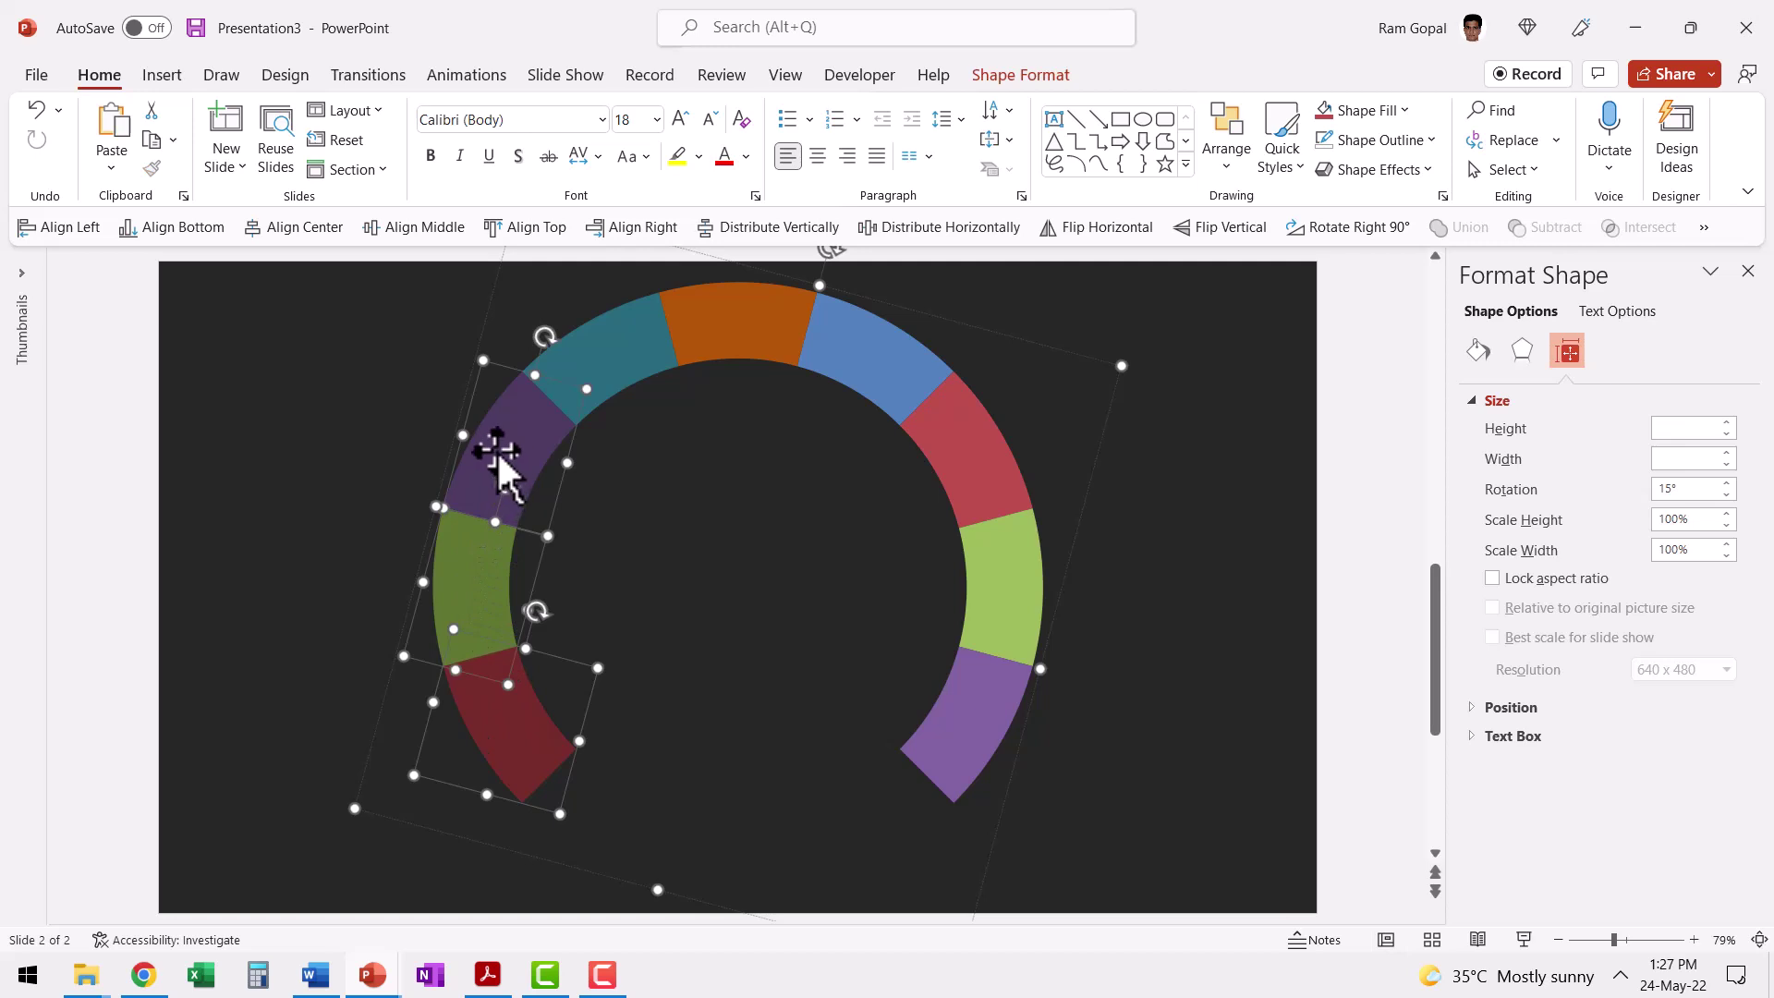
{"action": "left_click", "coordinate": [1392, 106]}
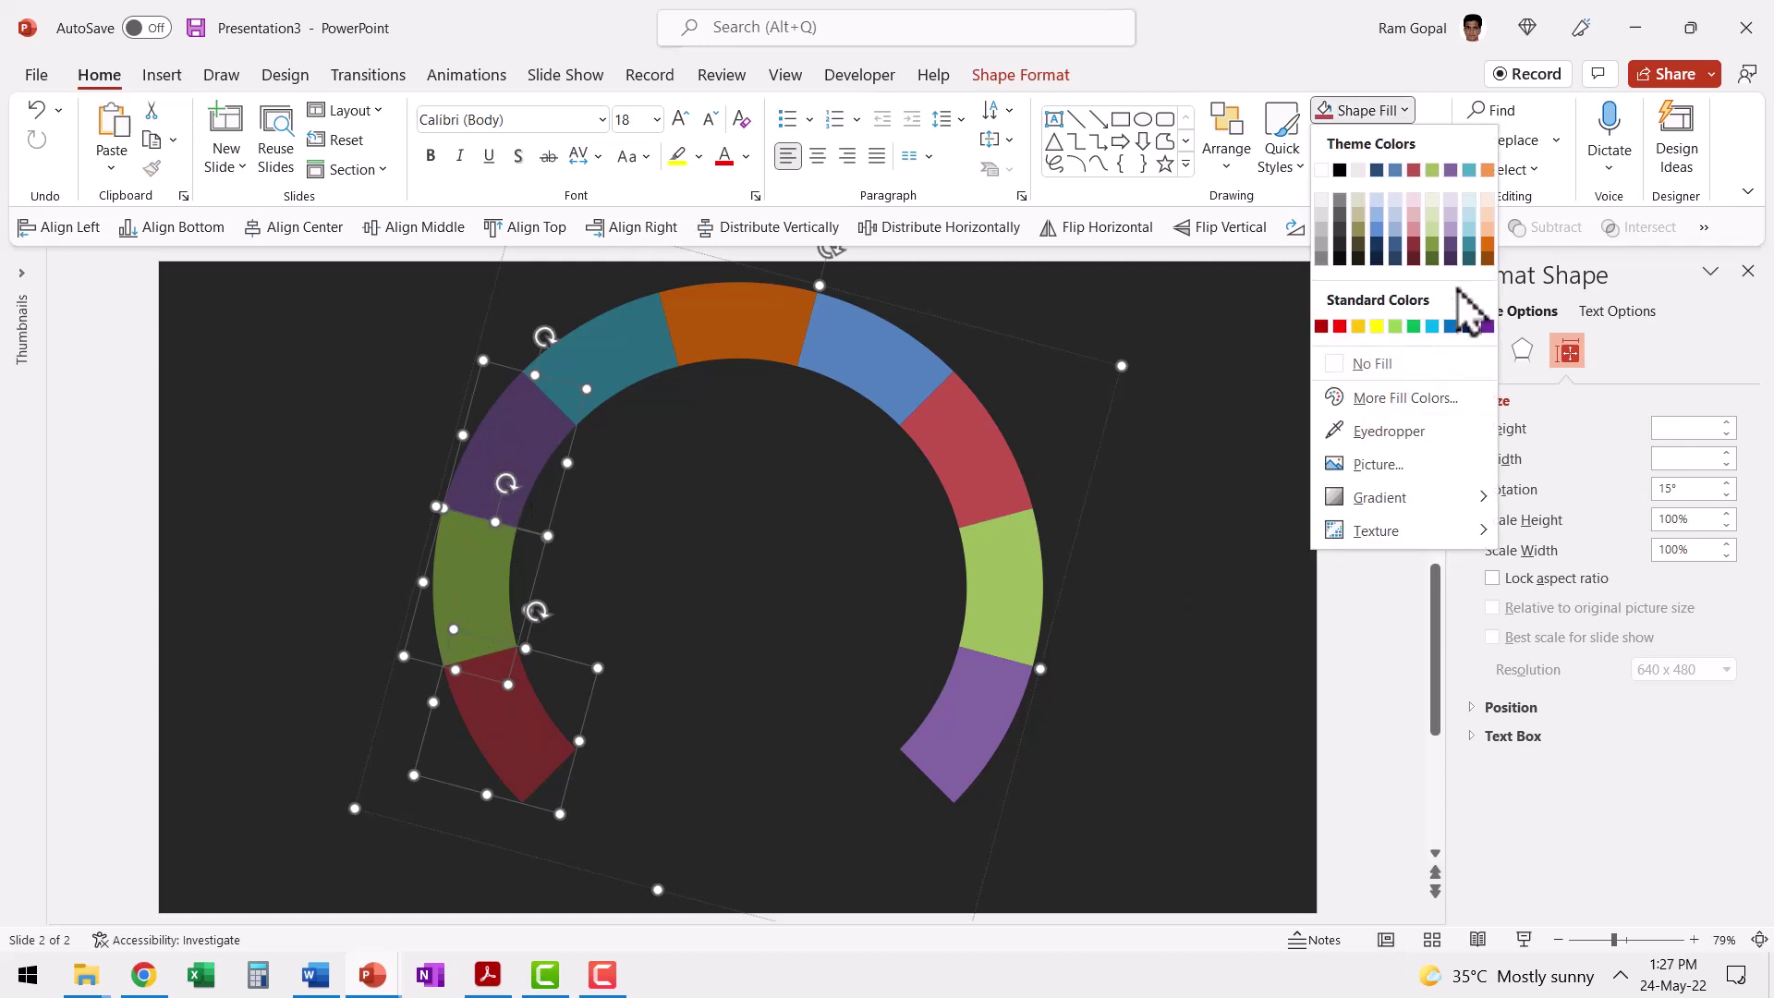
{"action": "left_click", "coordinate": [1490, 247]}
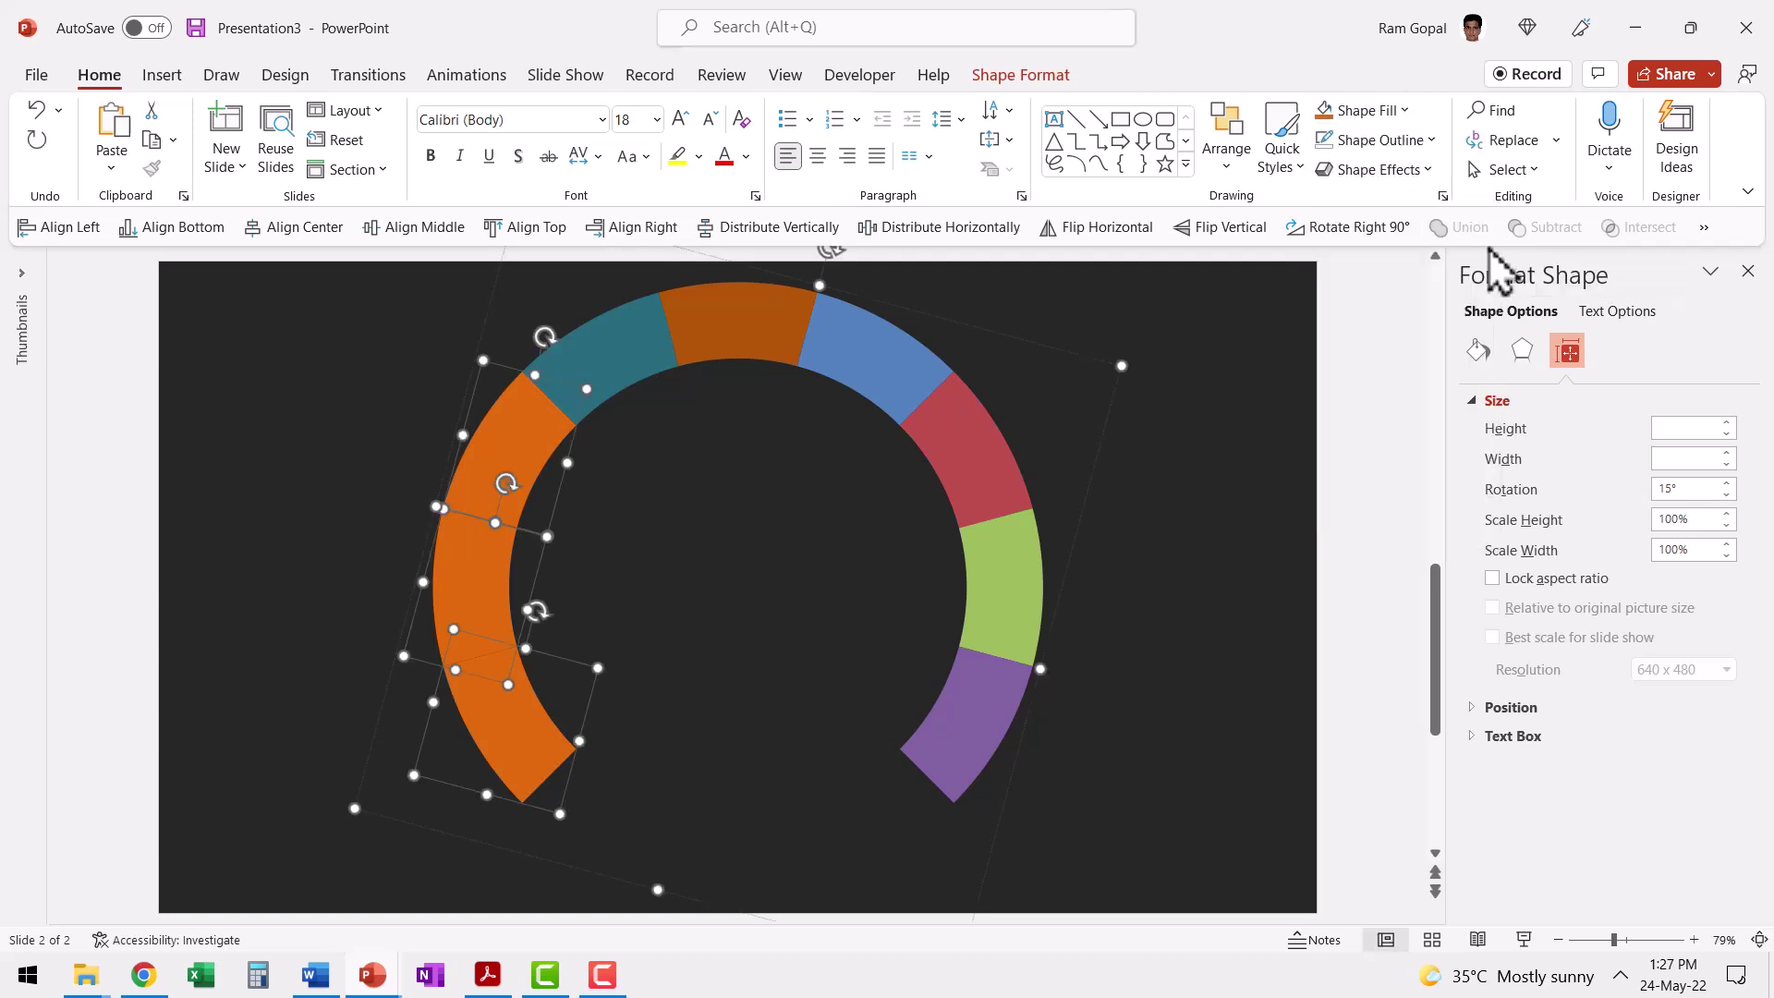
{"action": "left_click", "coordinate": [1414, 144]}
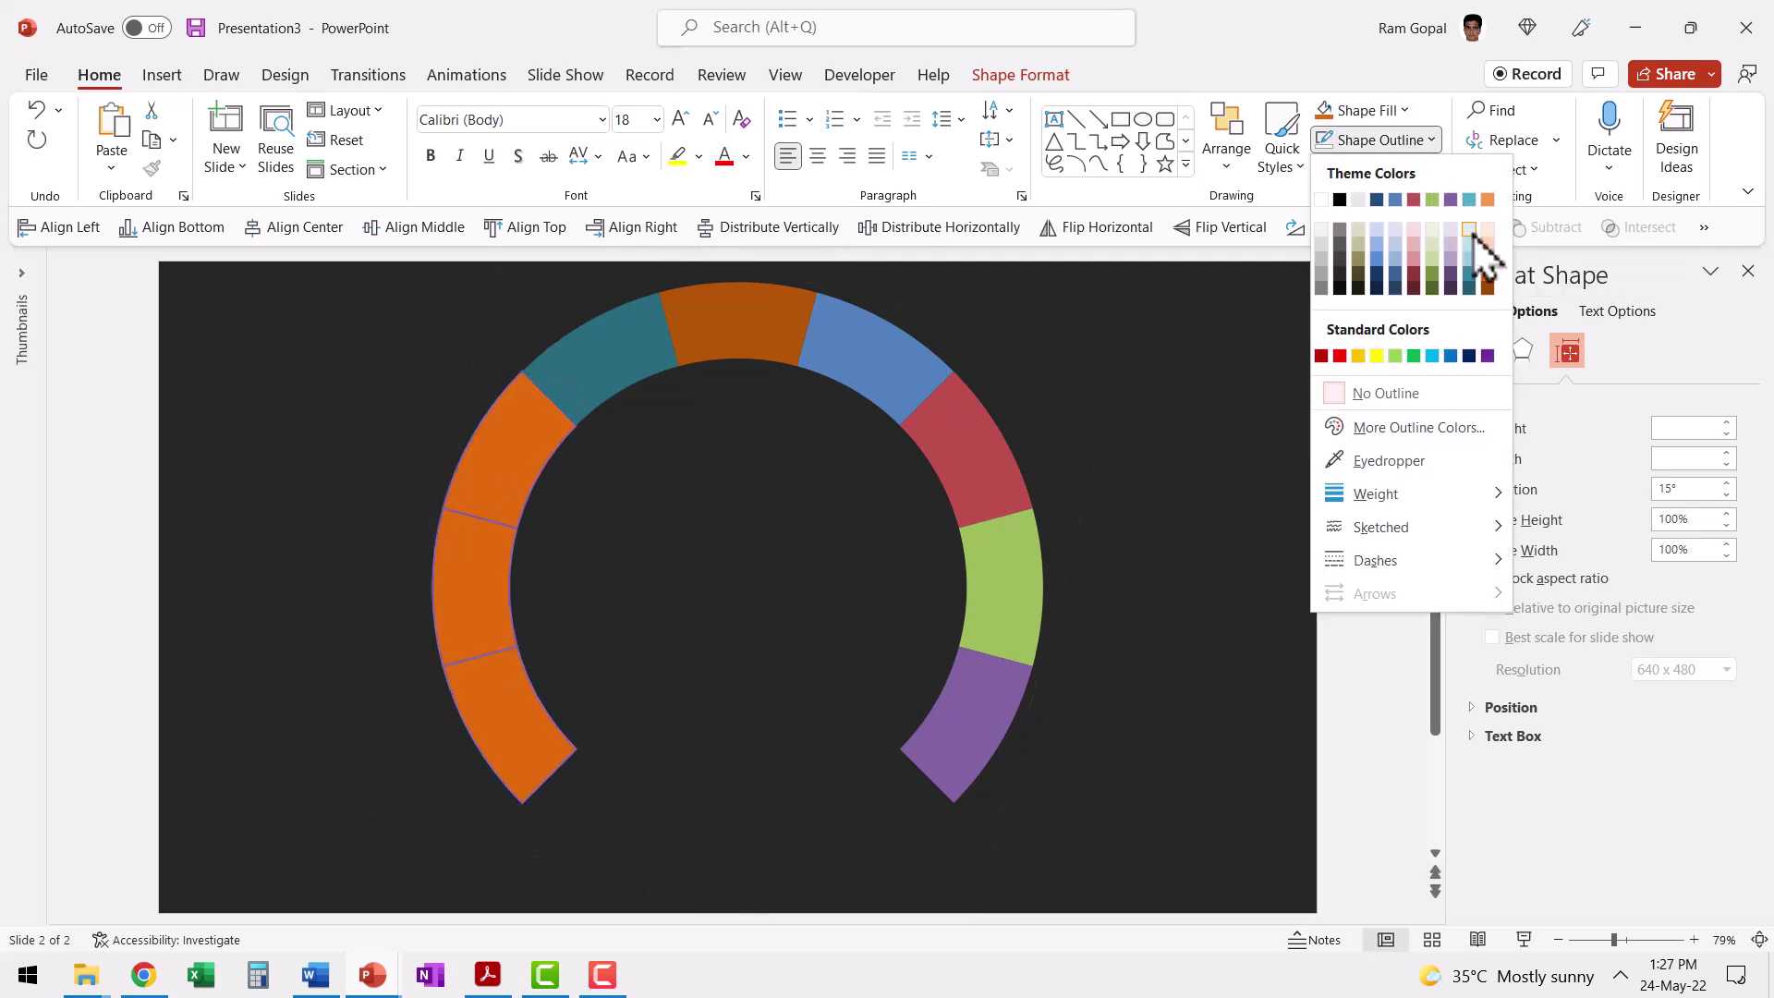
{"action": "left_click", "coordinate": [1485, 274]}
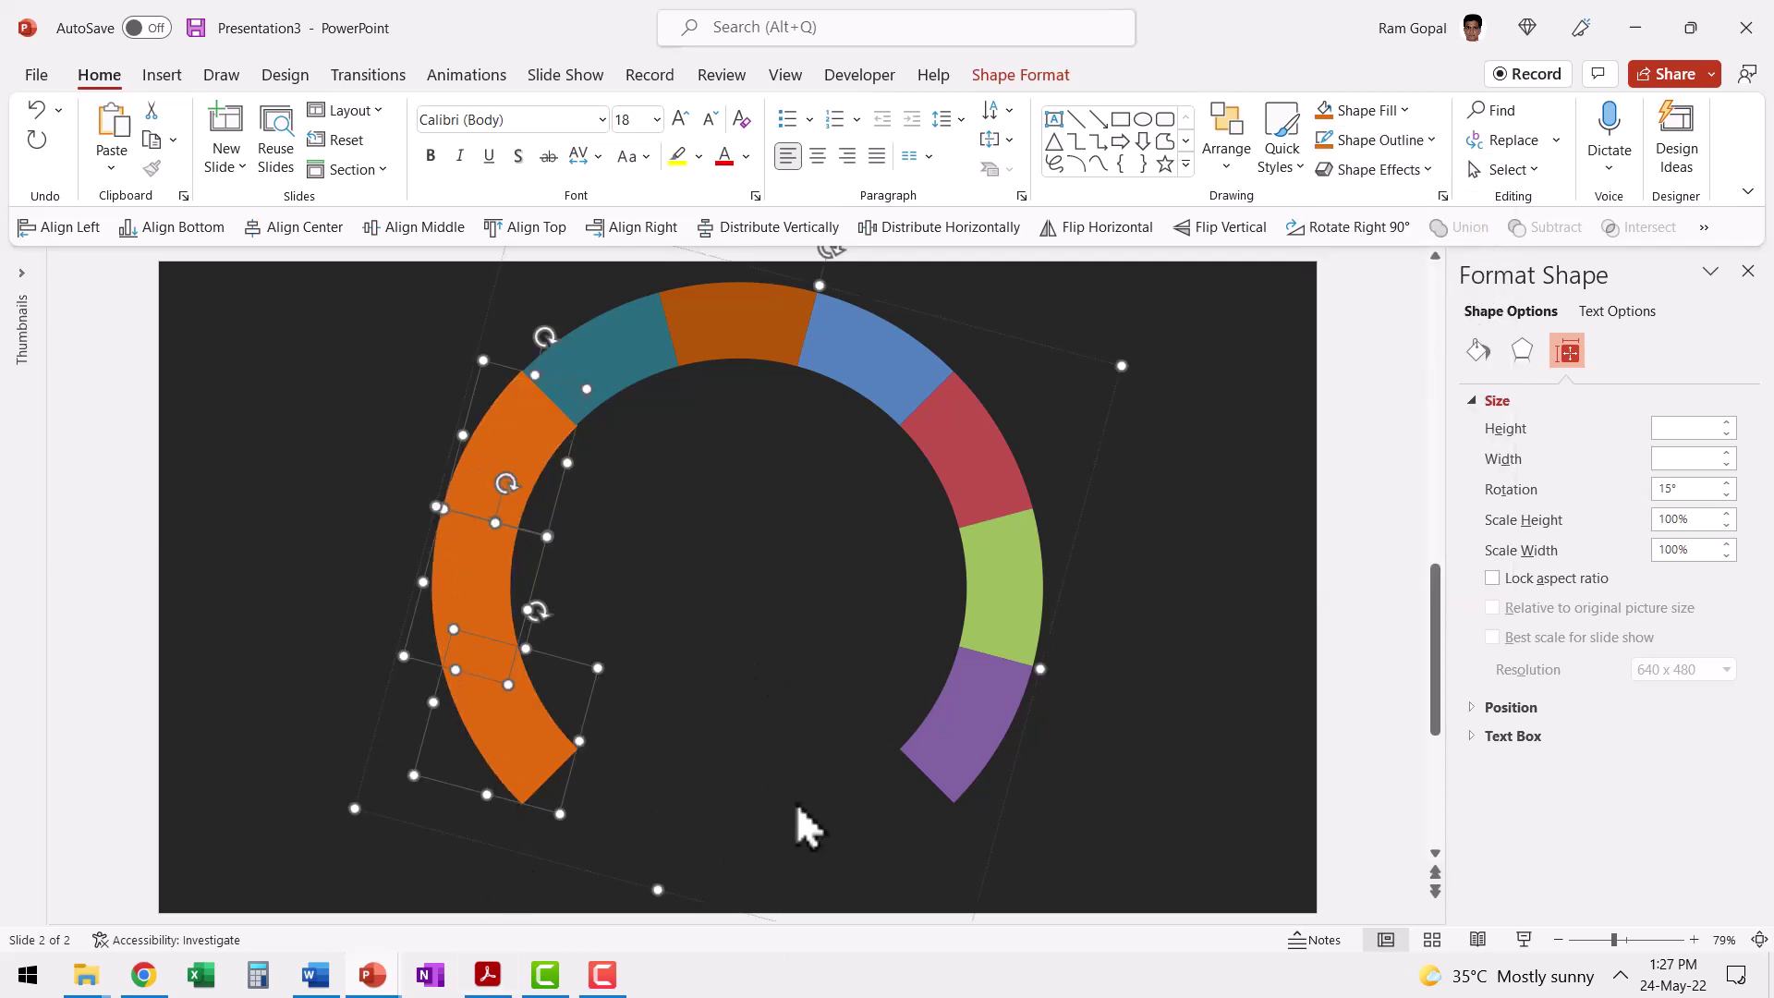
Give the teal, dark-orange and blue top segments a yellow-orange fill and matching outline.
{"action": "left_click", "coordinate": [642, 357]}
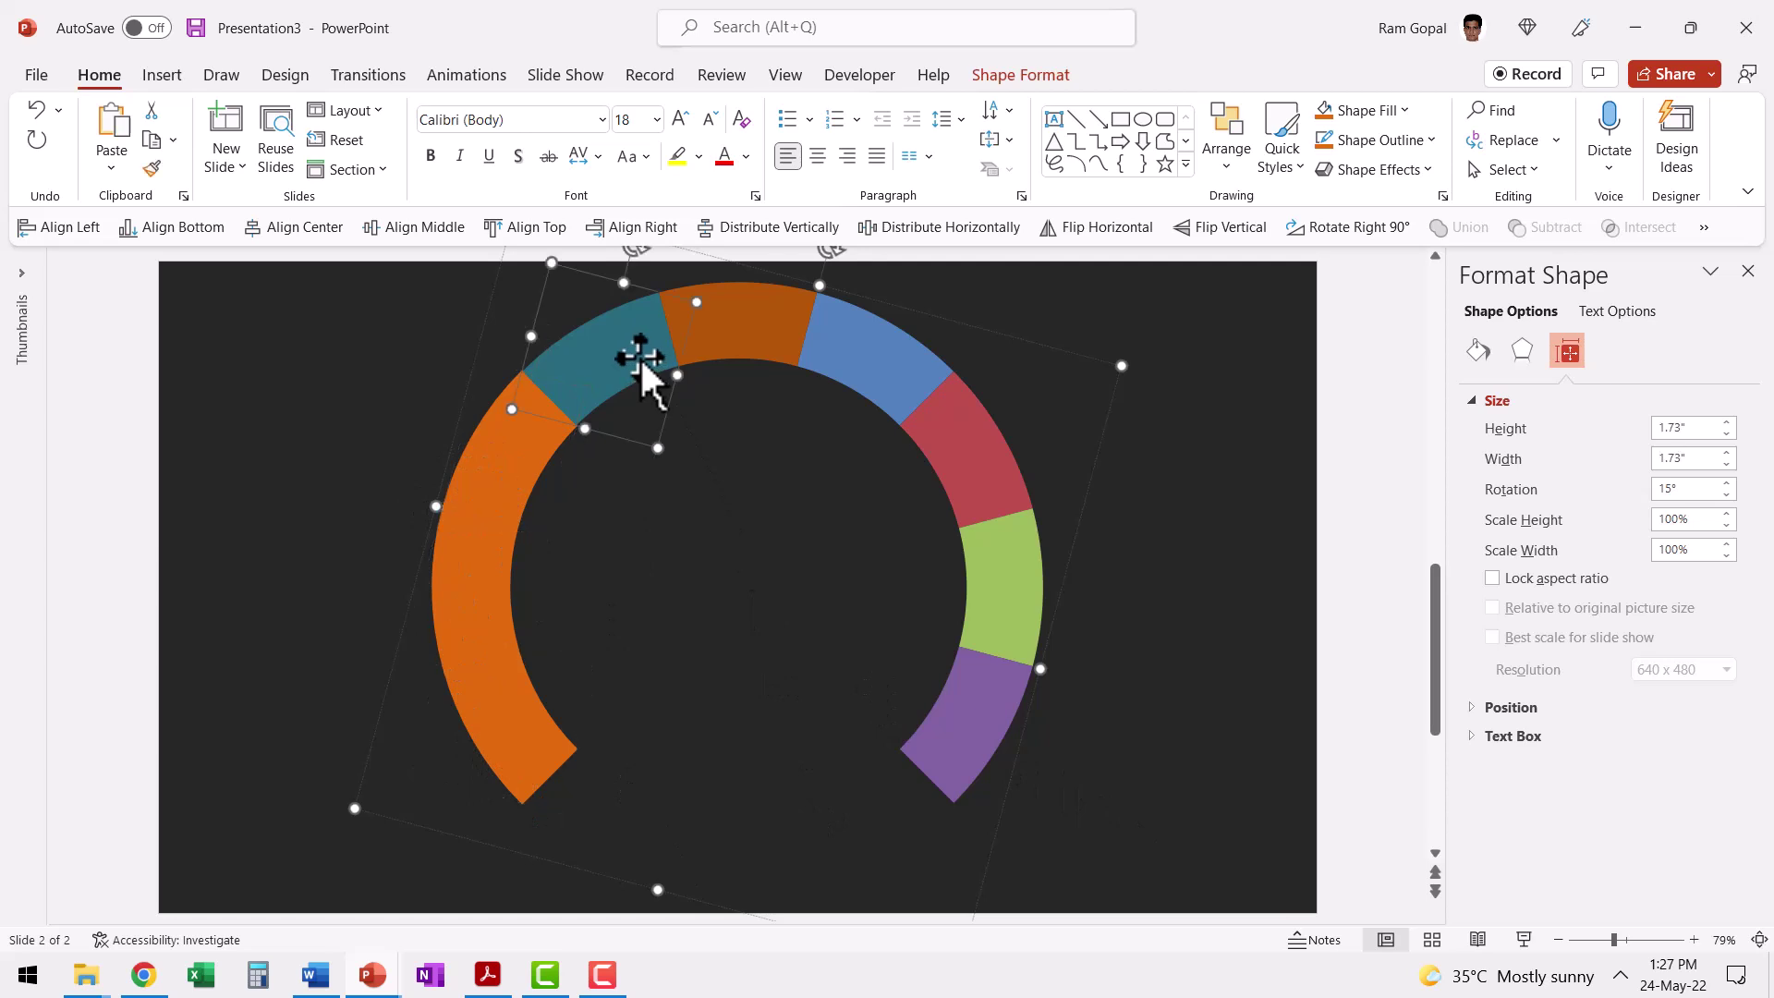
{"action": "left_click", "coordinate": [740, 329], "text": "shift"}
{"action": "left_click", "coordinate": [851, 346], "text": "shift"}
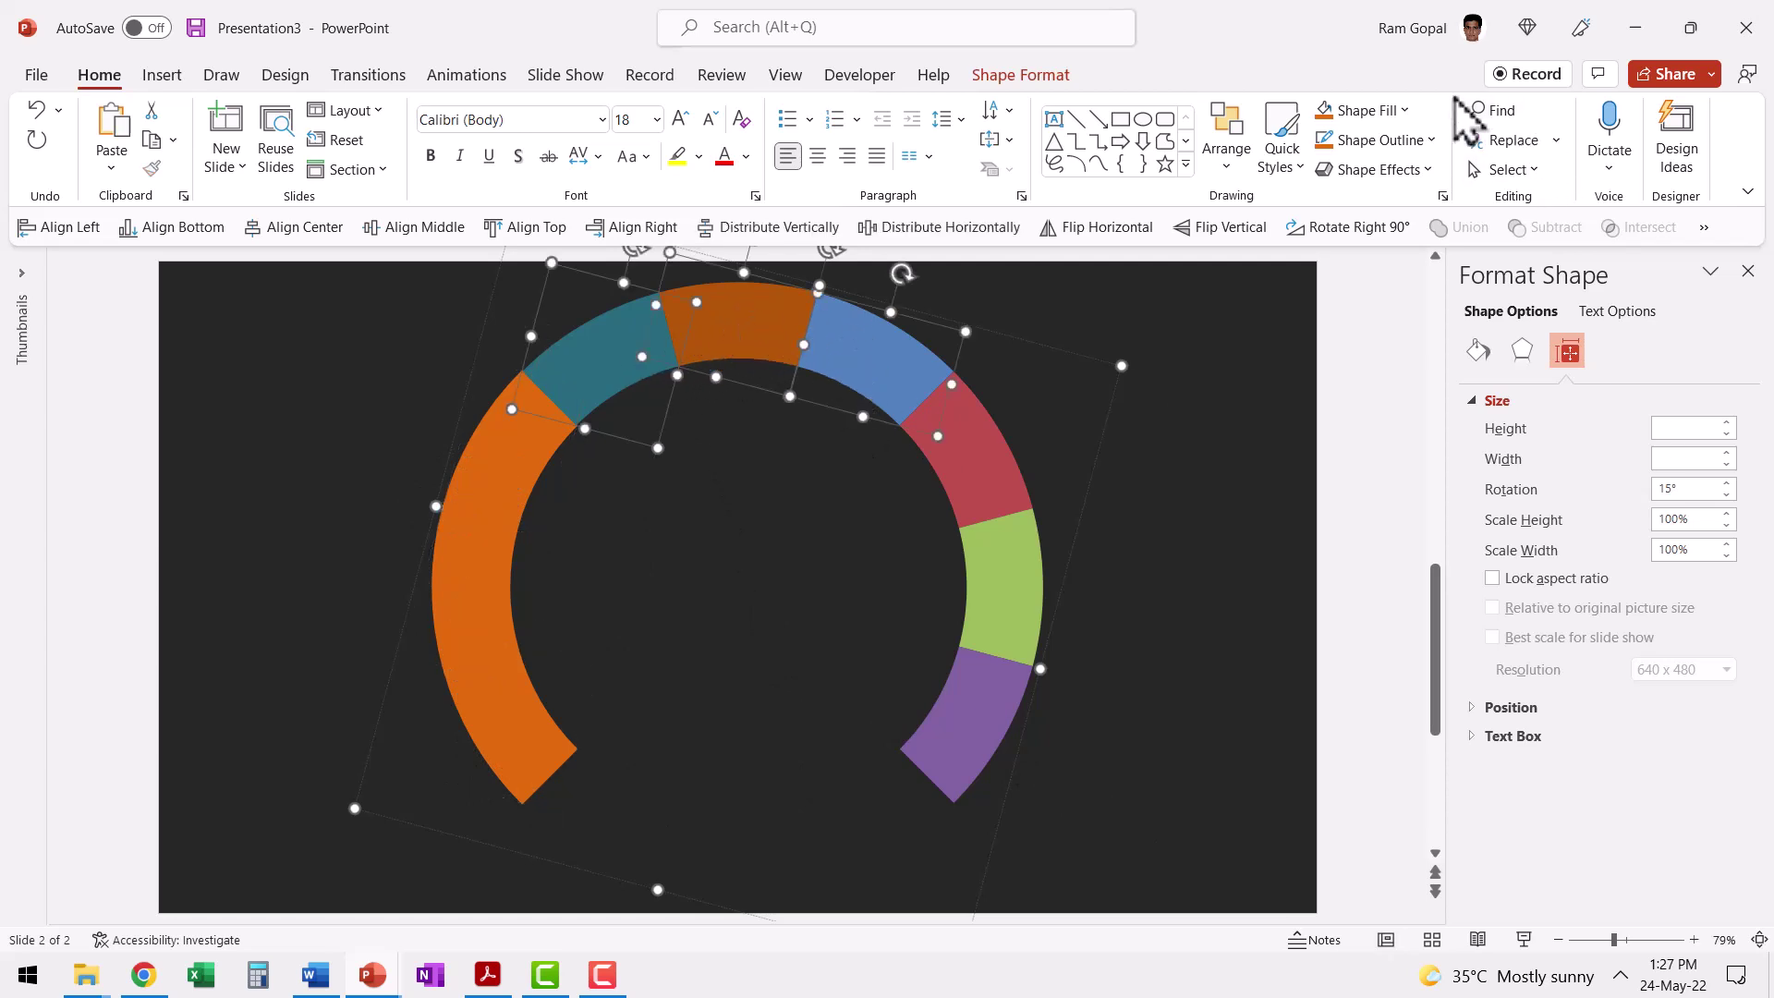
{"action": "left_click", "coordinate": [1398, 113]}
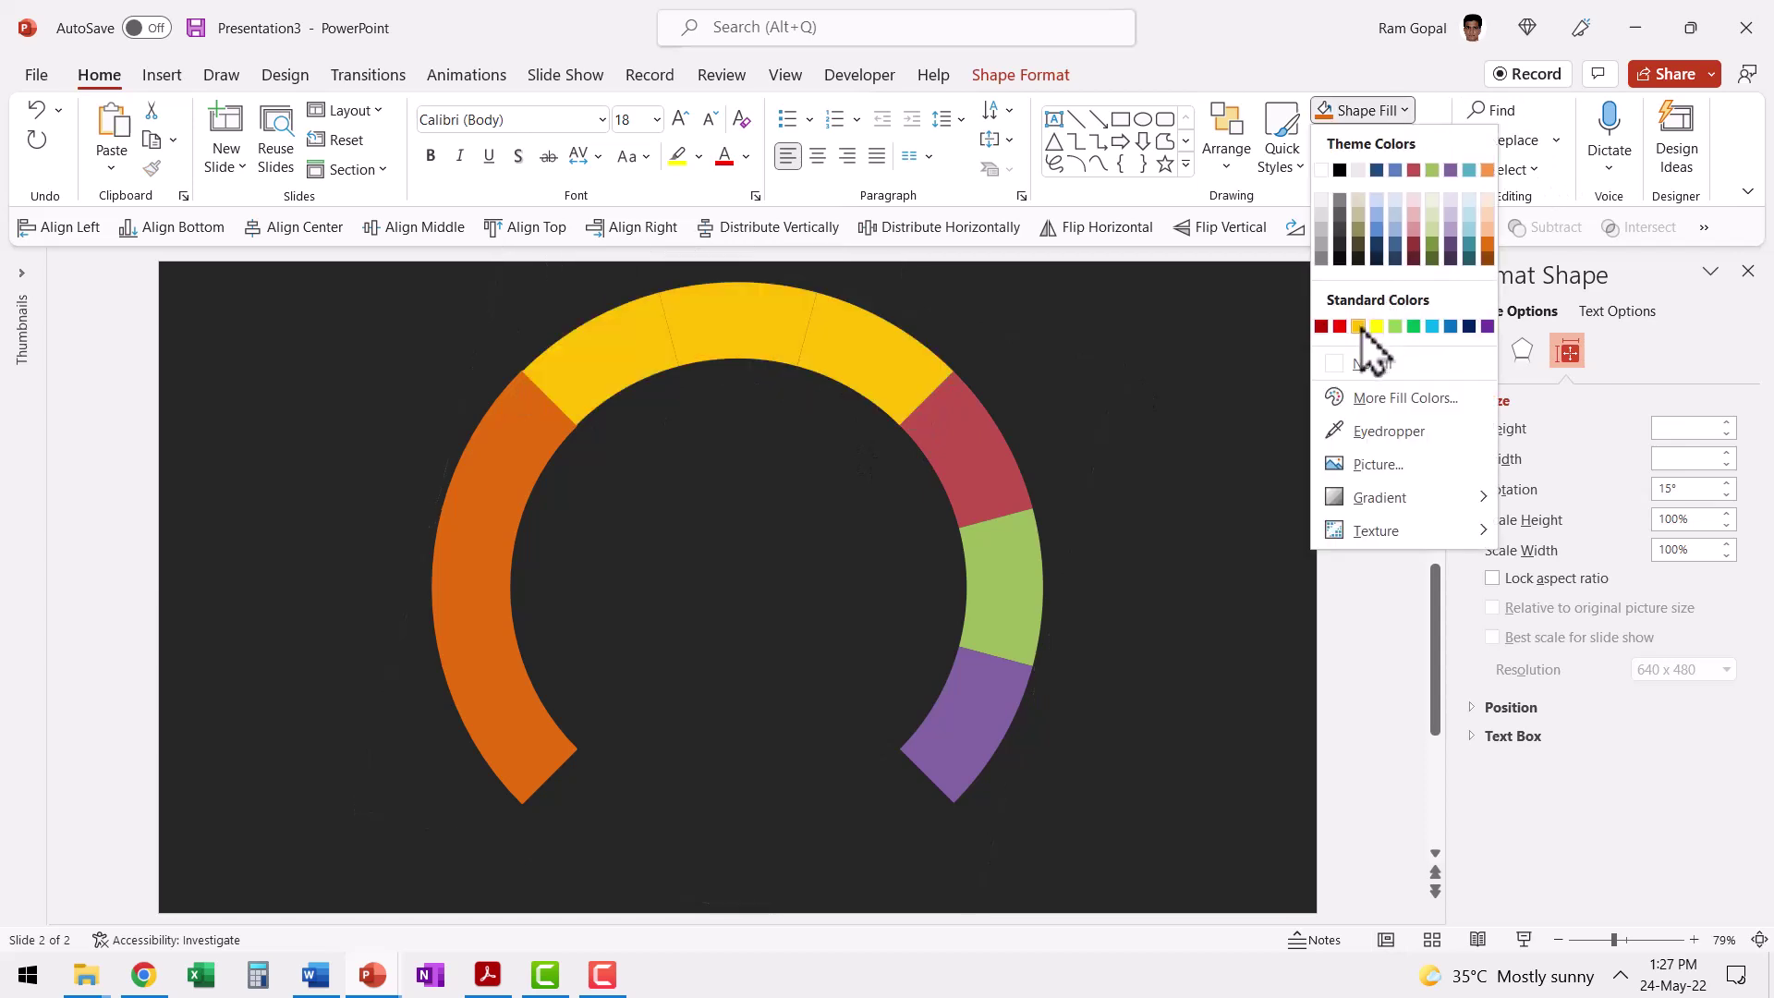
{"action": "left_click", "coordinate": [1359, 327]}
{"action": "left_click", "coordinate": [1384, 141]}
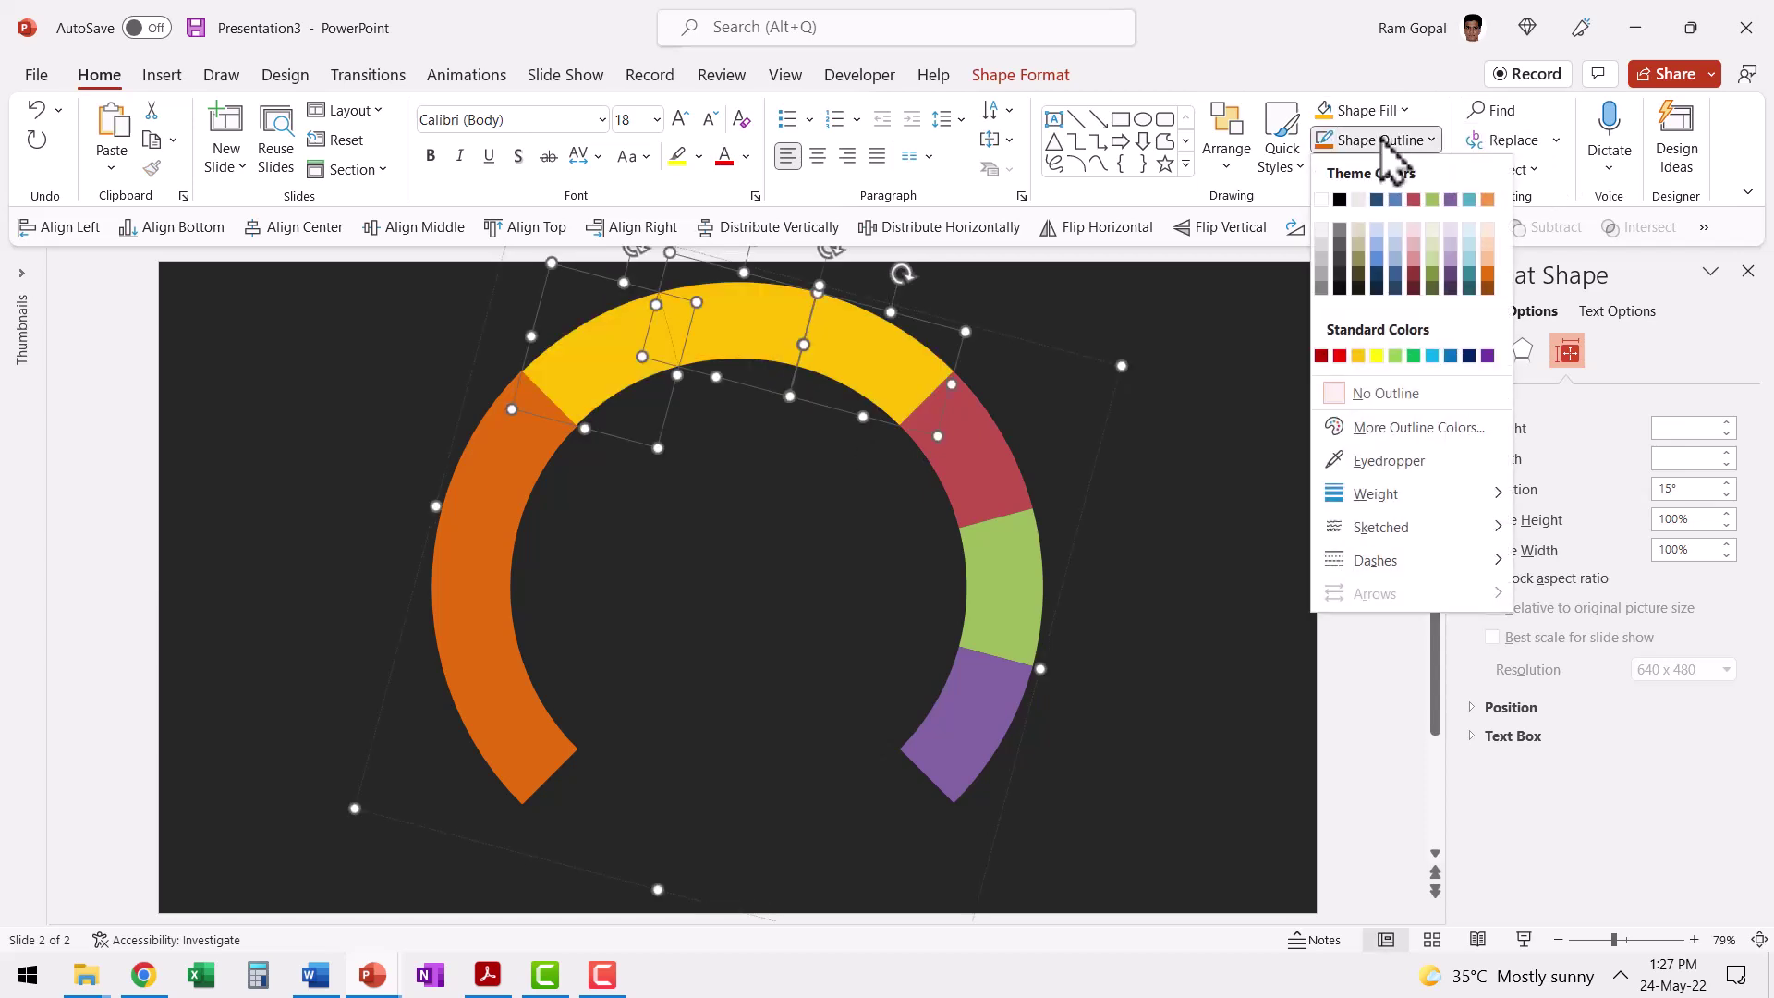
{"action": "left_click", "coordinate": [1359, 357]}
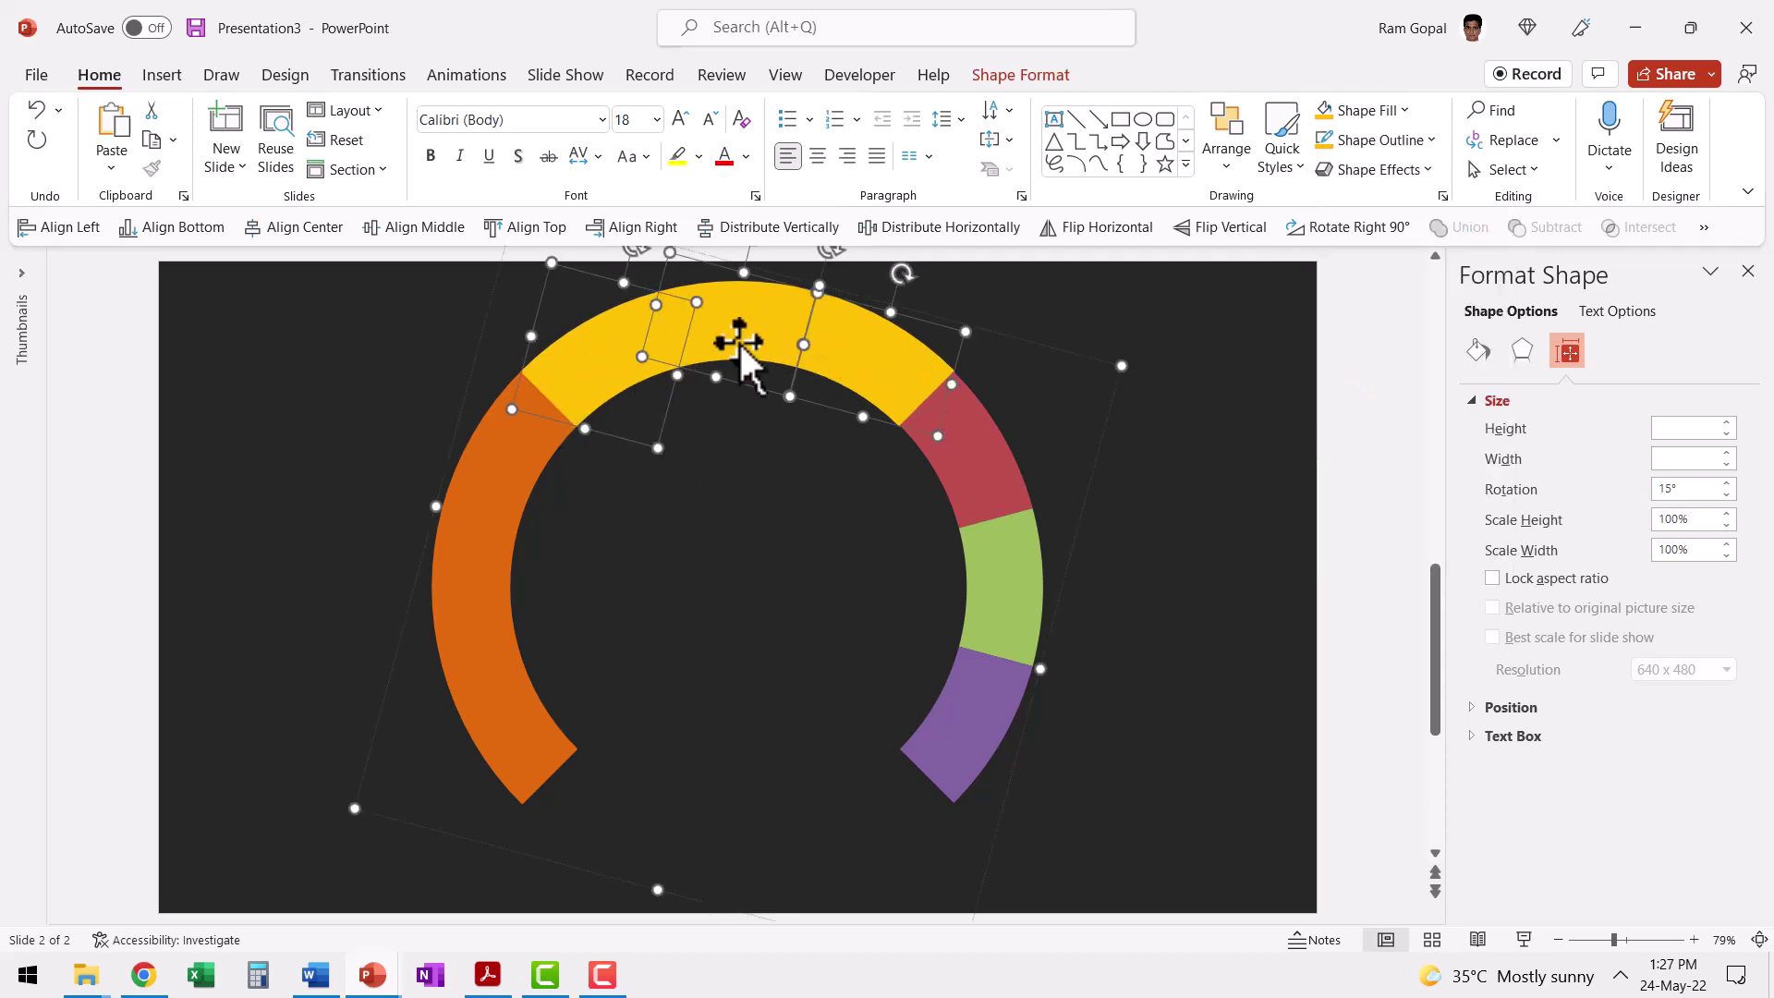
Give the red, green and purple right segments an olive-green fill and matching outline.
{"action": "left_click", "coordinate": [993, 503]}
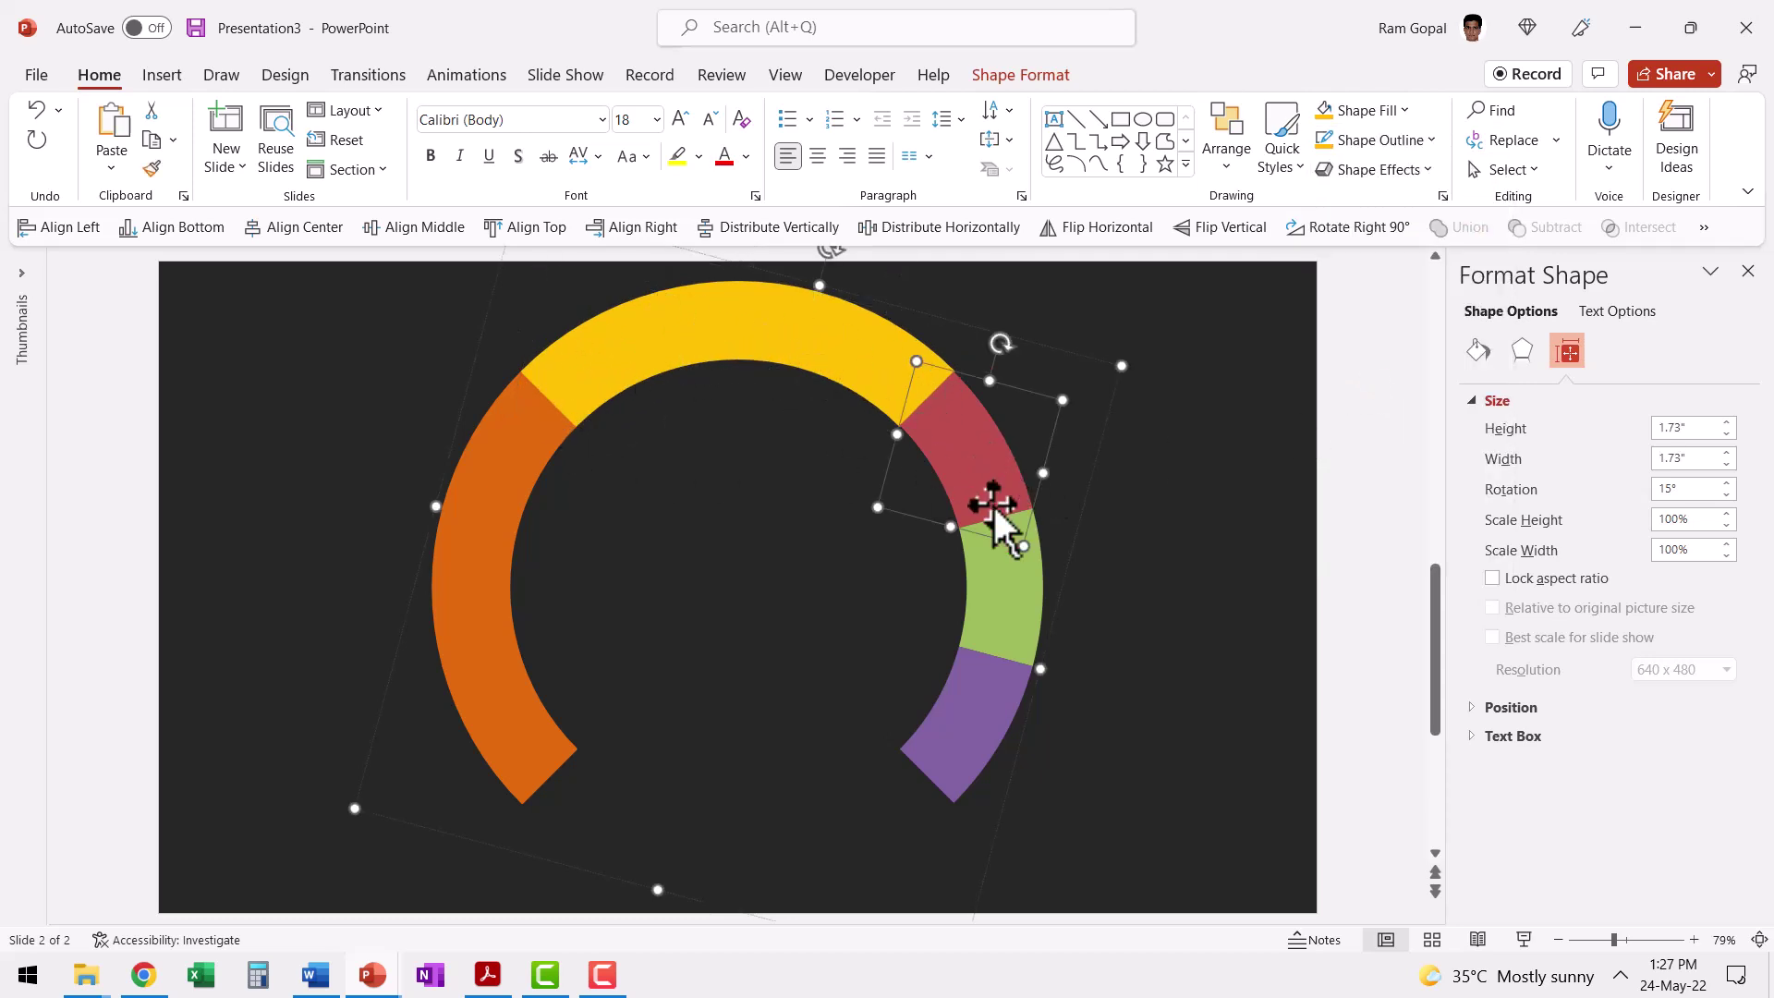
{"action": "left_click", "coordinate": [1006, 591], "text": "shift"}
{"action": "left_click", "coordinate": [969, 712], "text": "shift"}
{"action": "left_click", "coordinate": [1377, 110]}
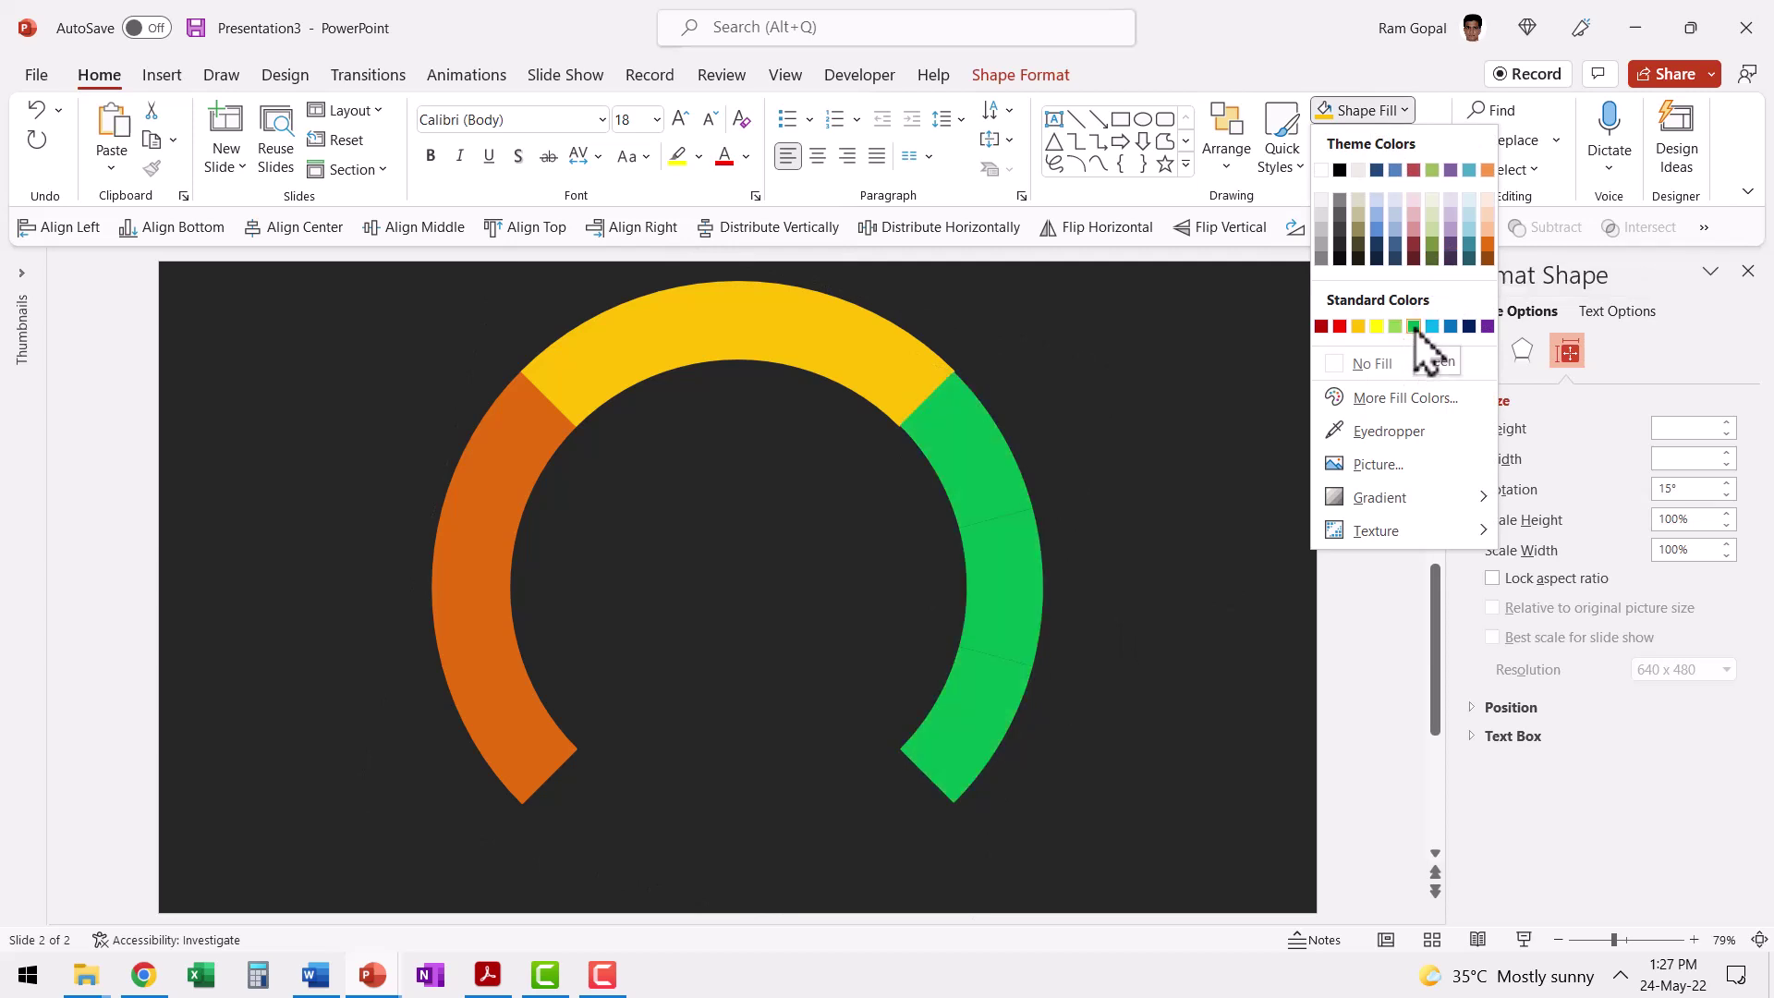
{"action": "left_click", "coordinate": [1433, 246]}
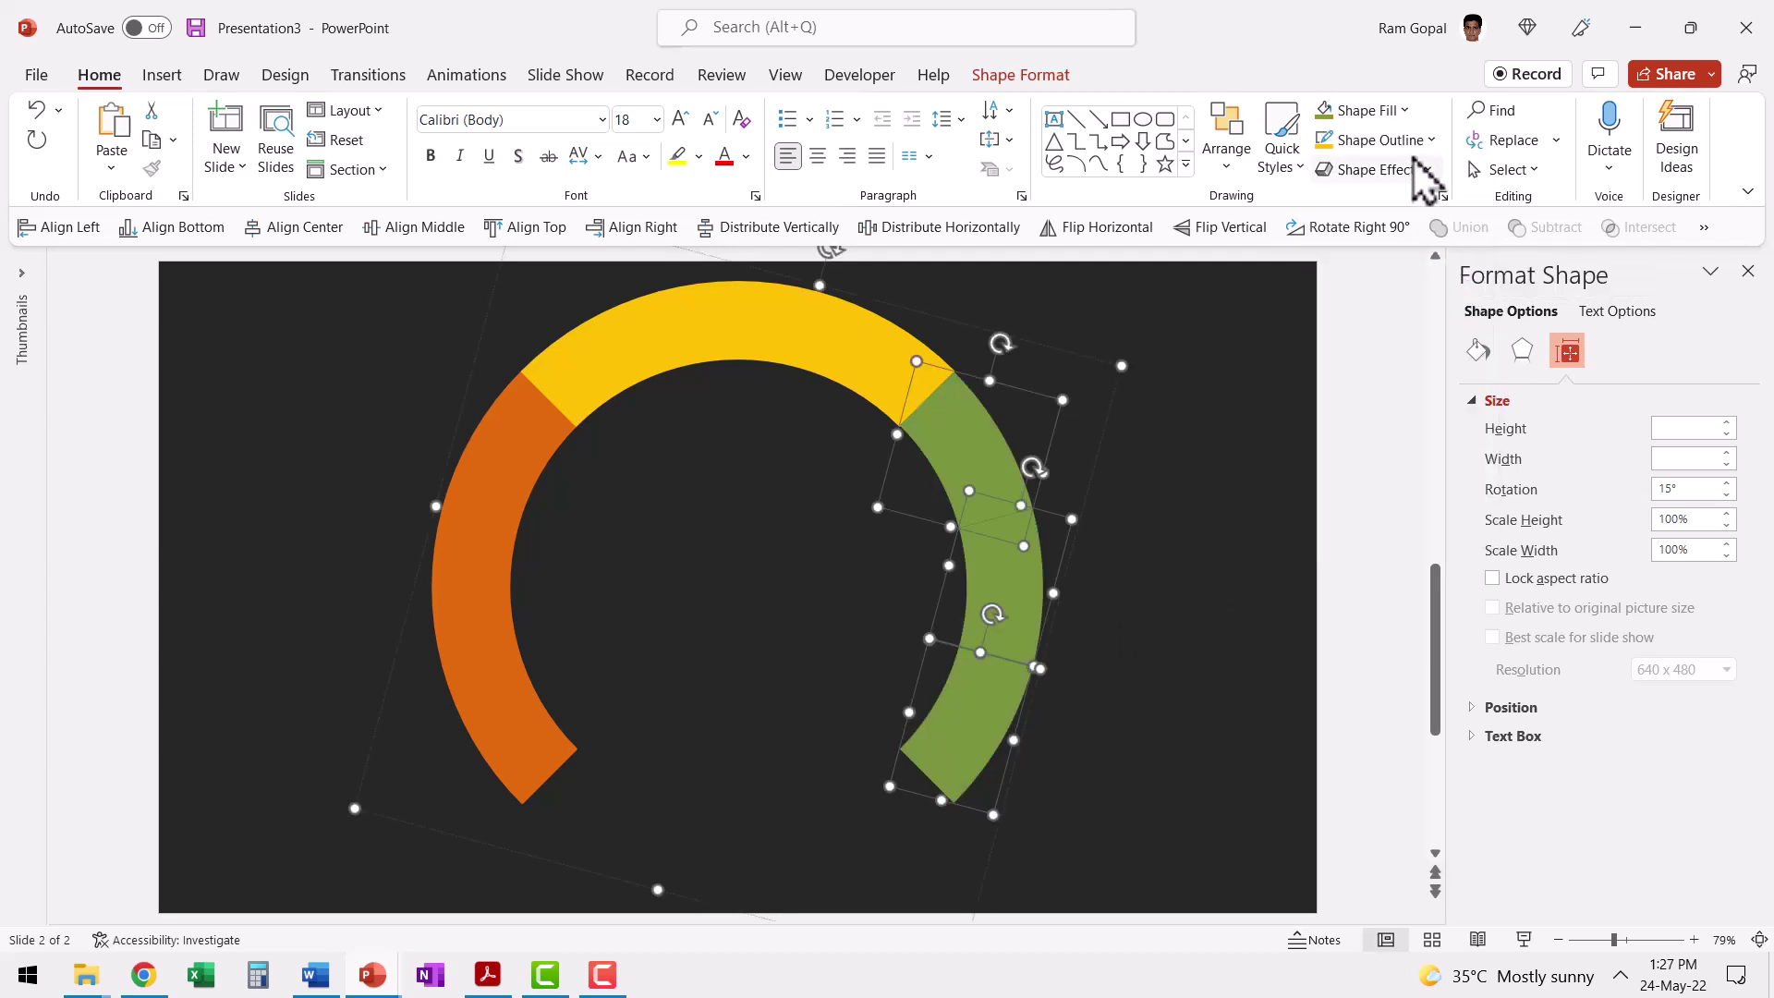
{"action": "left_click", "coordinate": [1414, 140]}
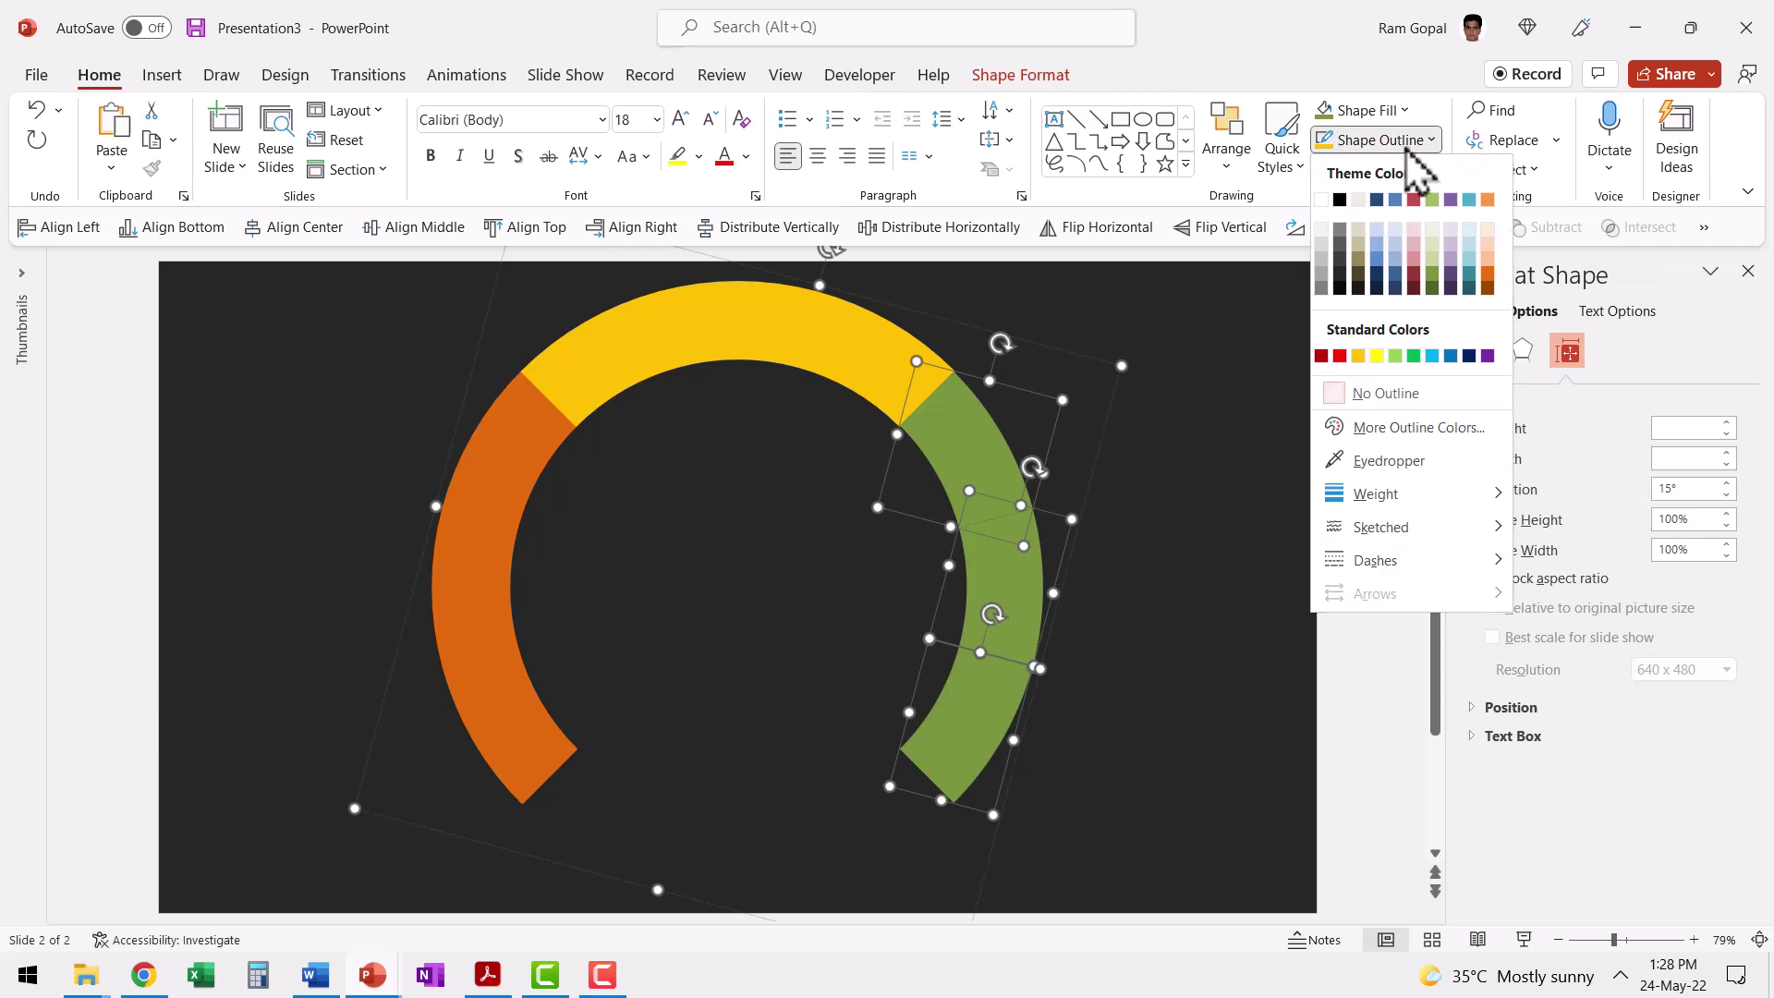
{"action": "left_click", "coordinate": [1433, 275]}
{"action": "left_click", "coordinate": [1078, 636]}
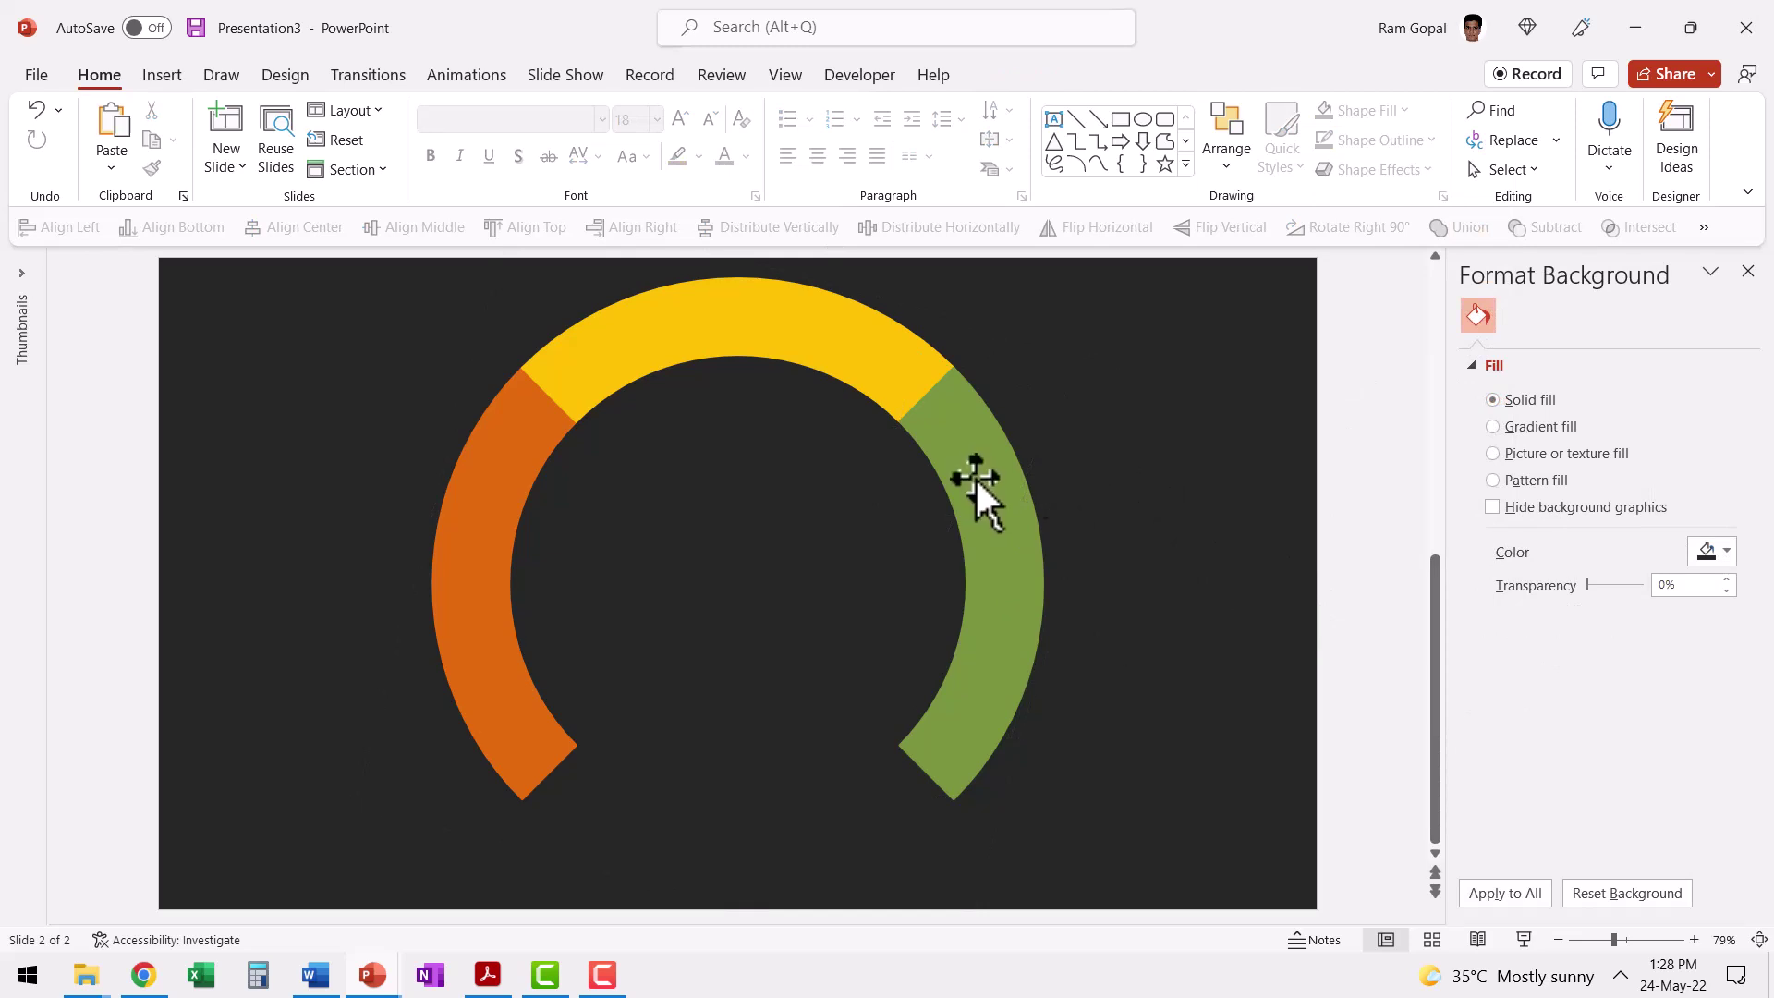
Cut the arc group, paste it back as a picture, and shrink it to about 4.98 inches.
{"action": "left_click", "coordinate": [987, 404]}
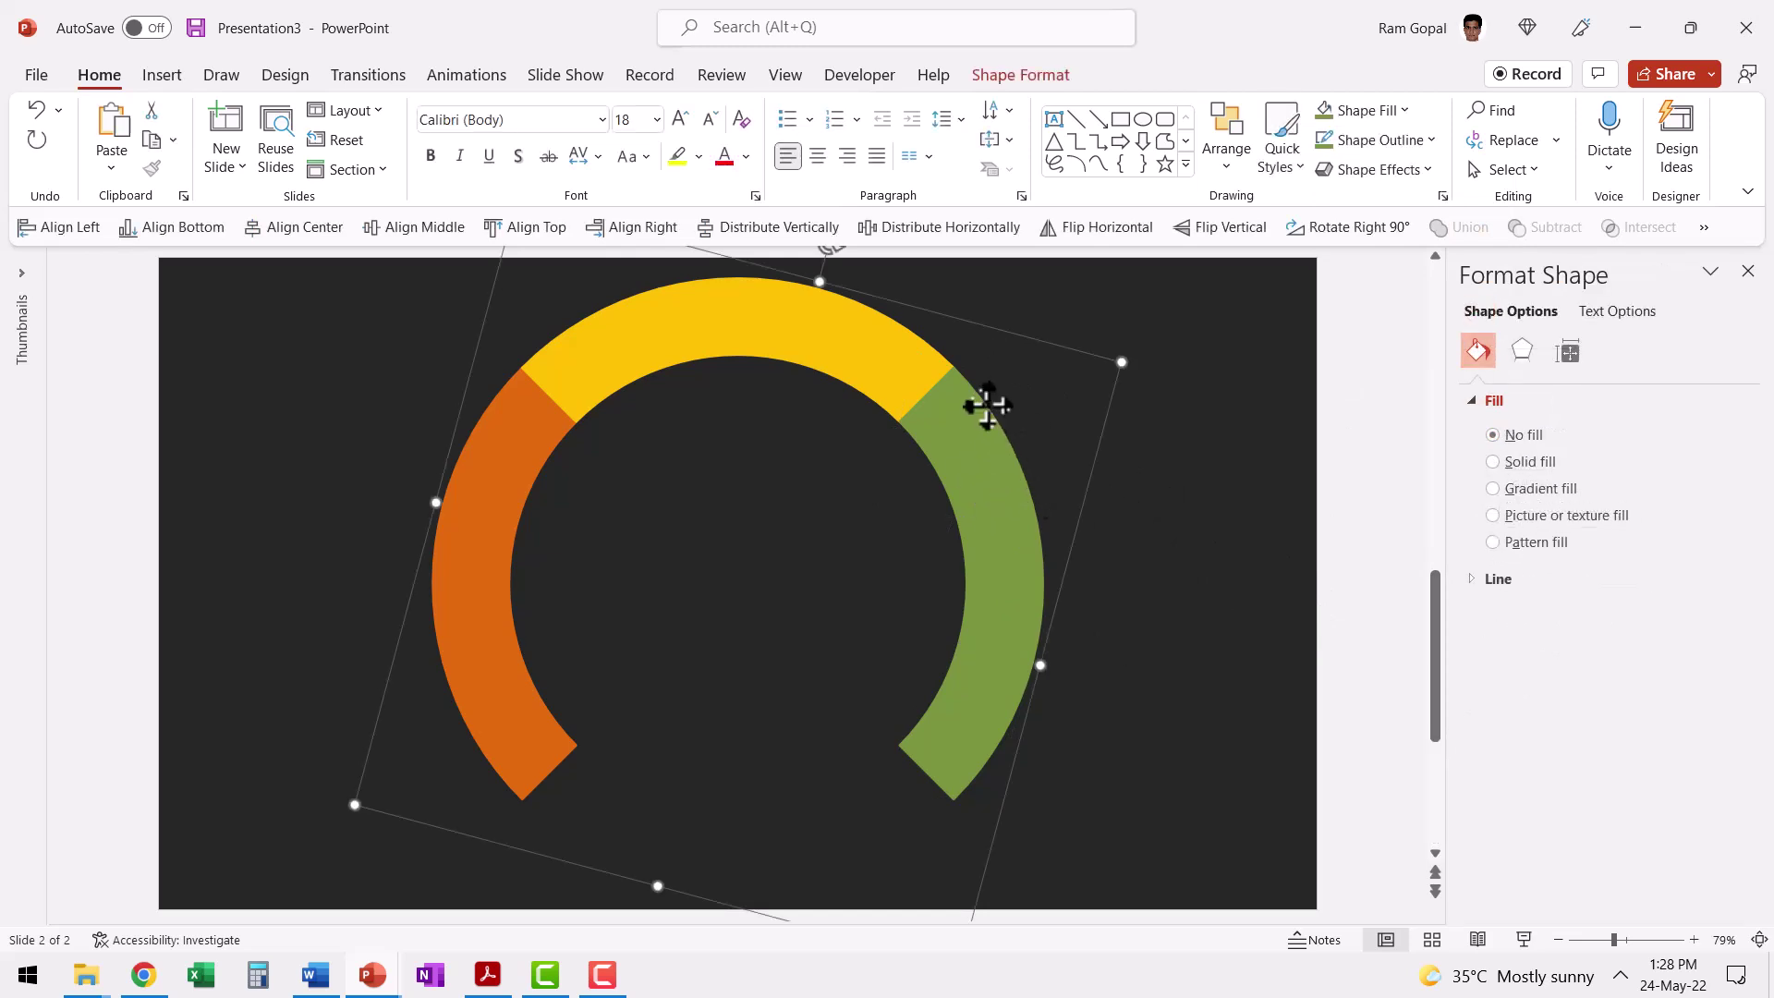
{"action": "right_click", "coordinate": [987, 404]}
{"action": "left_click", "coordinate": [1040, 462]}
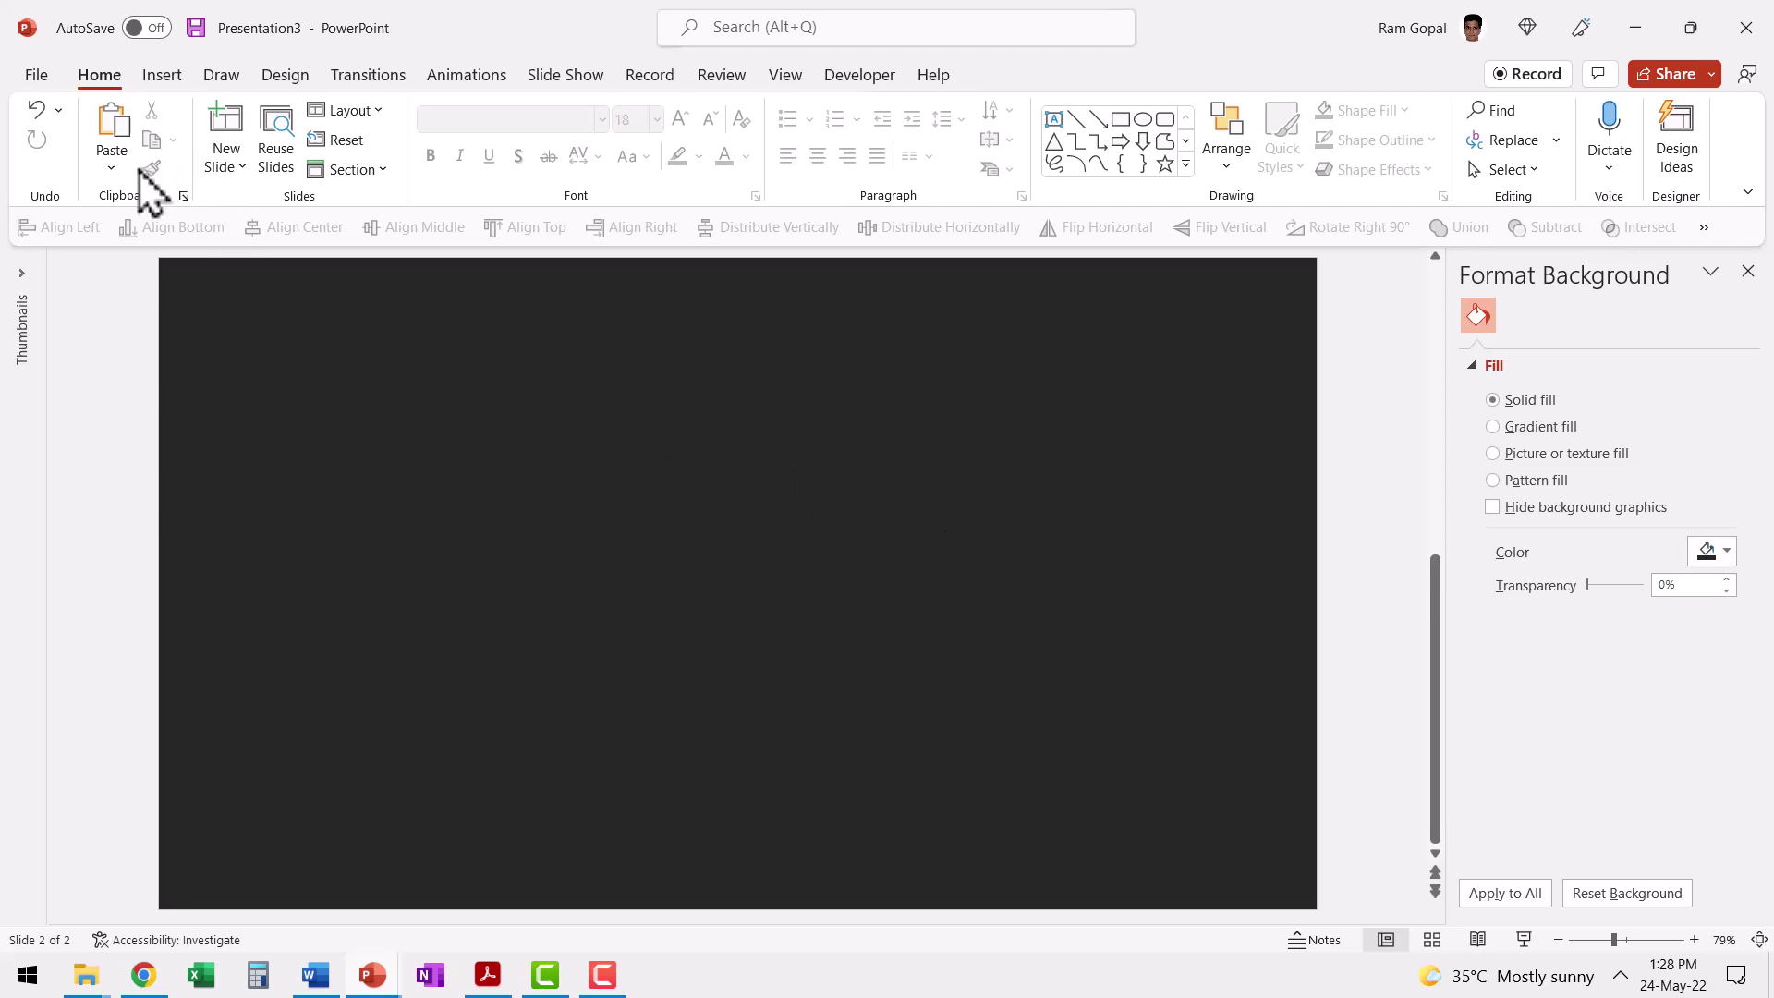
{"action": "left_click", "coordinate": [111, 168]}
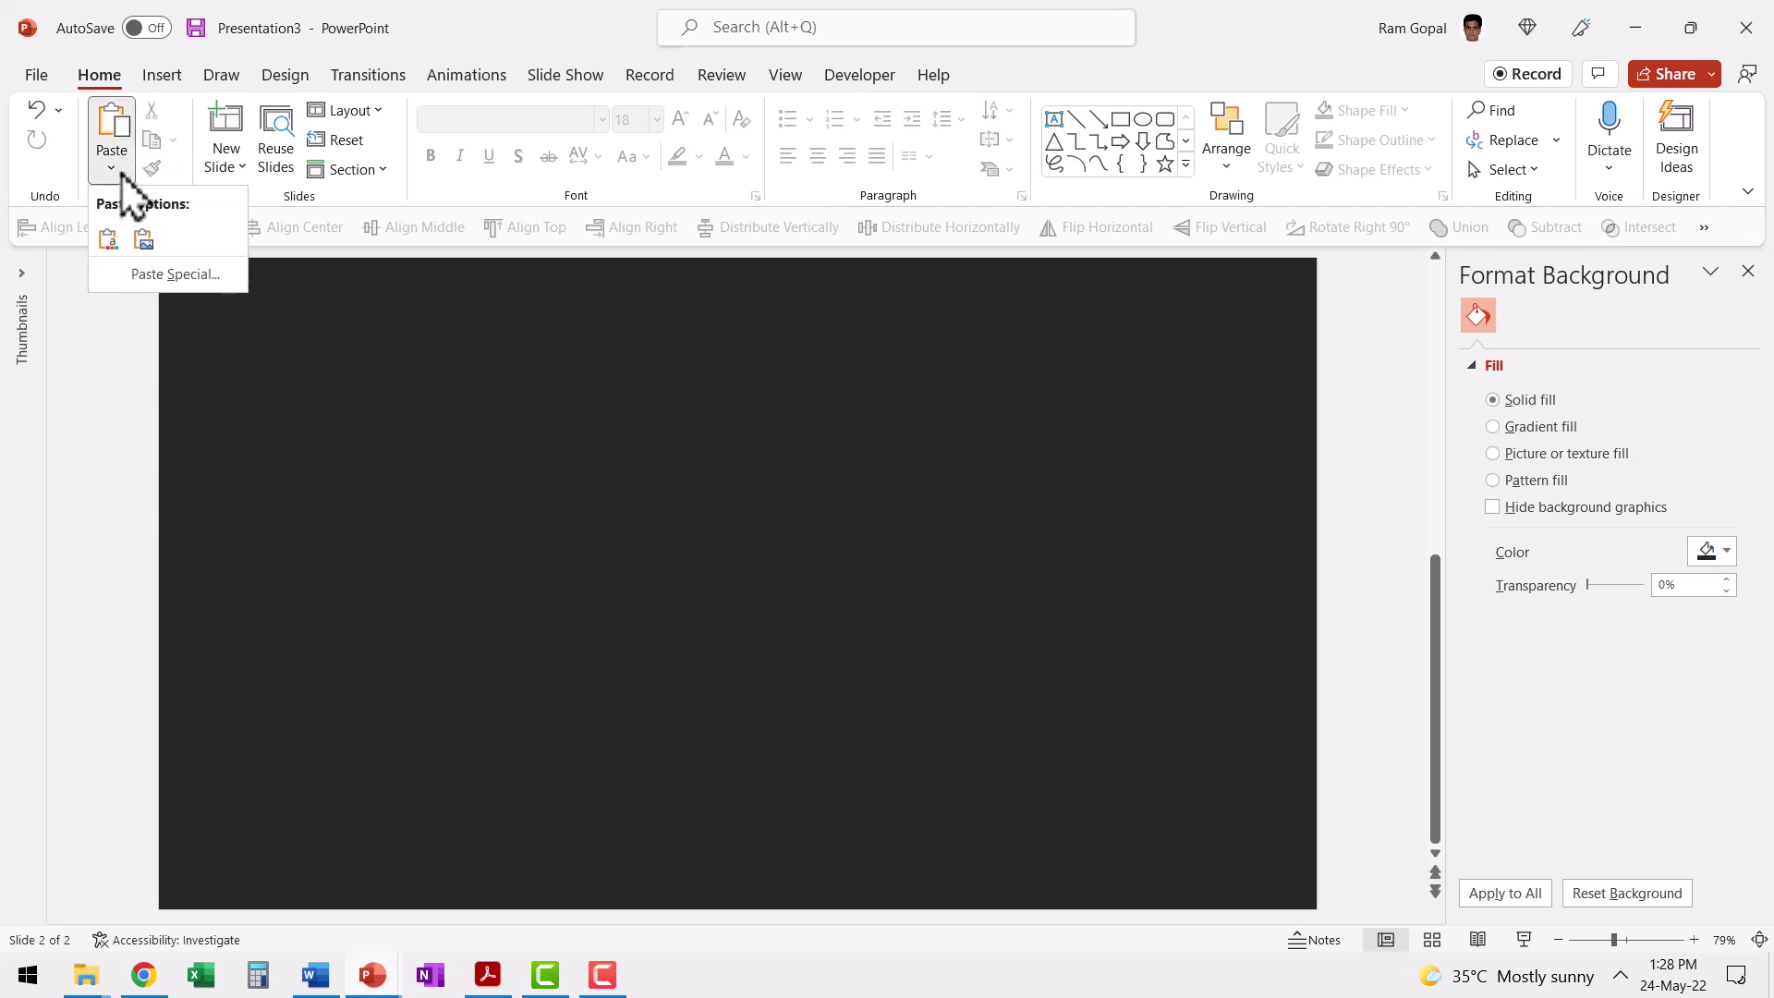
{"action": "left_click", "coordinate": [141, 239]}
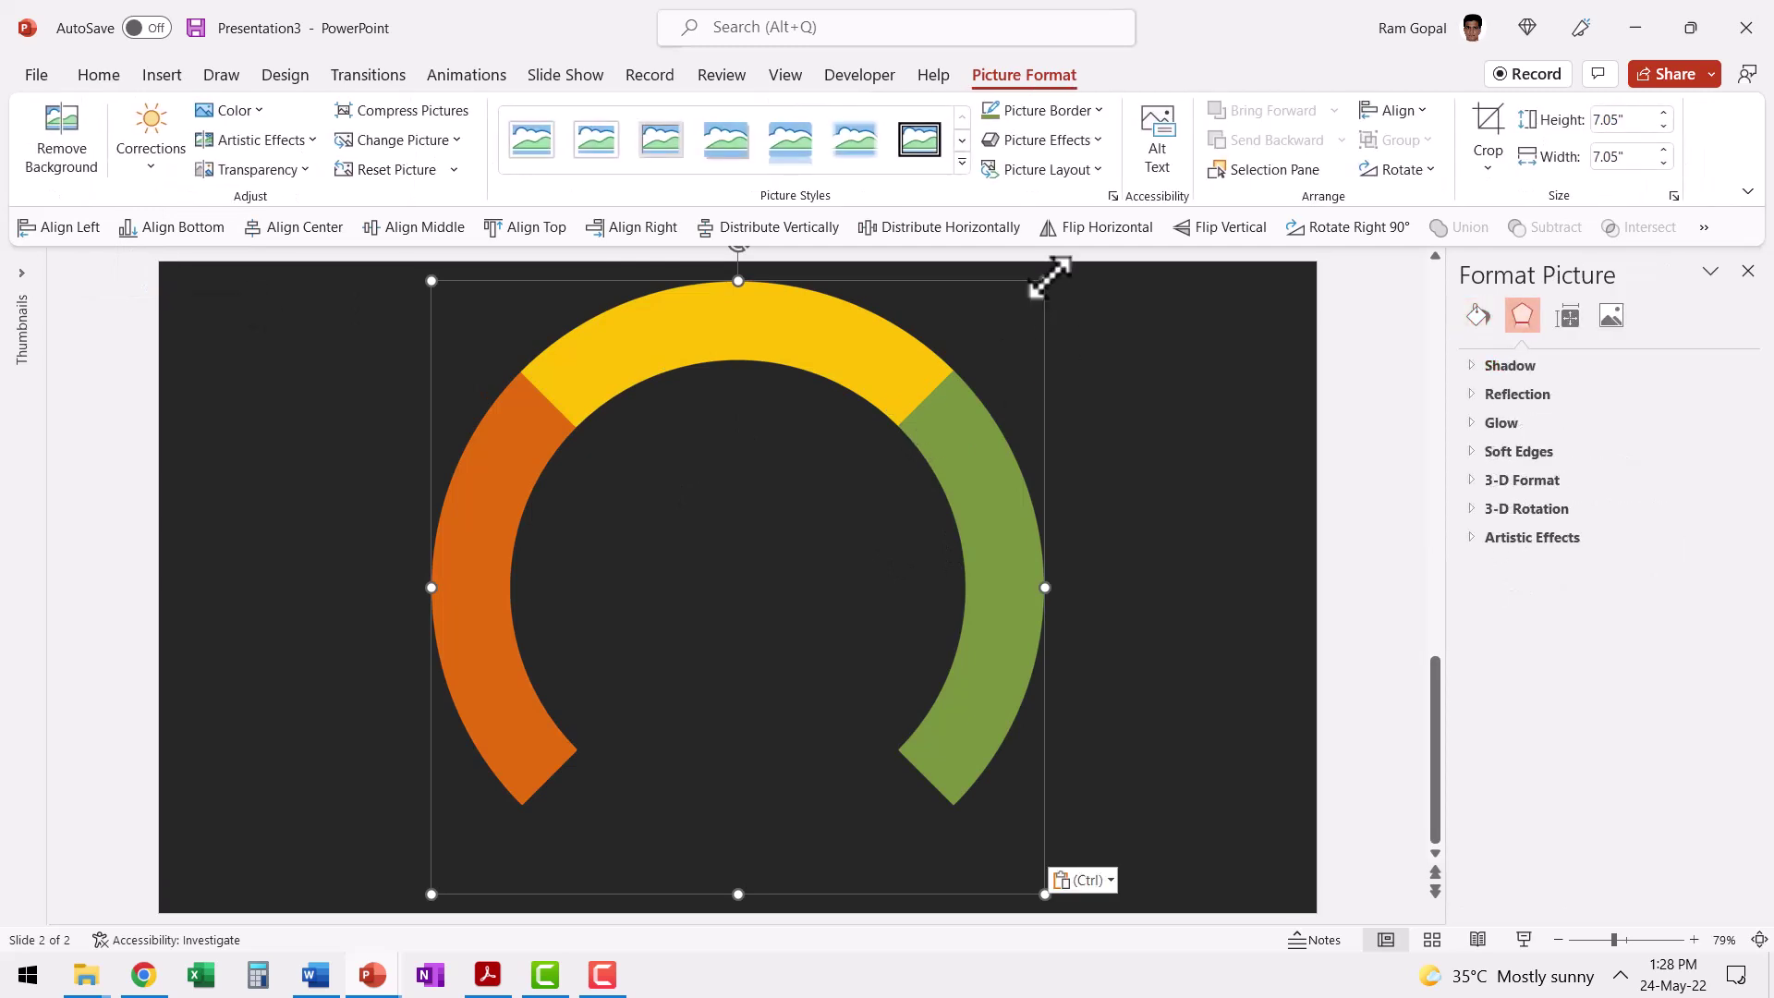
{"action": "left_click_drag", "start_coordinate": [1049, 282], "coordinate": [878, 511]}
{"action": "left_click", "coordinate": [1023, 566]}
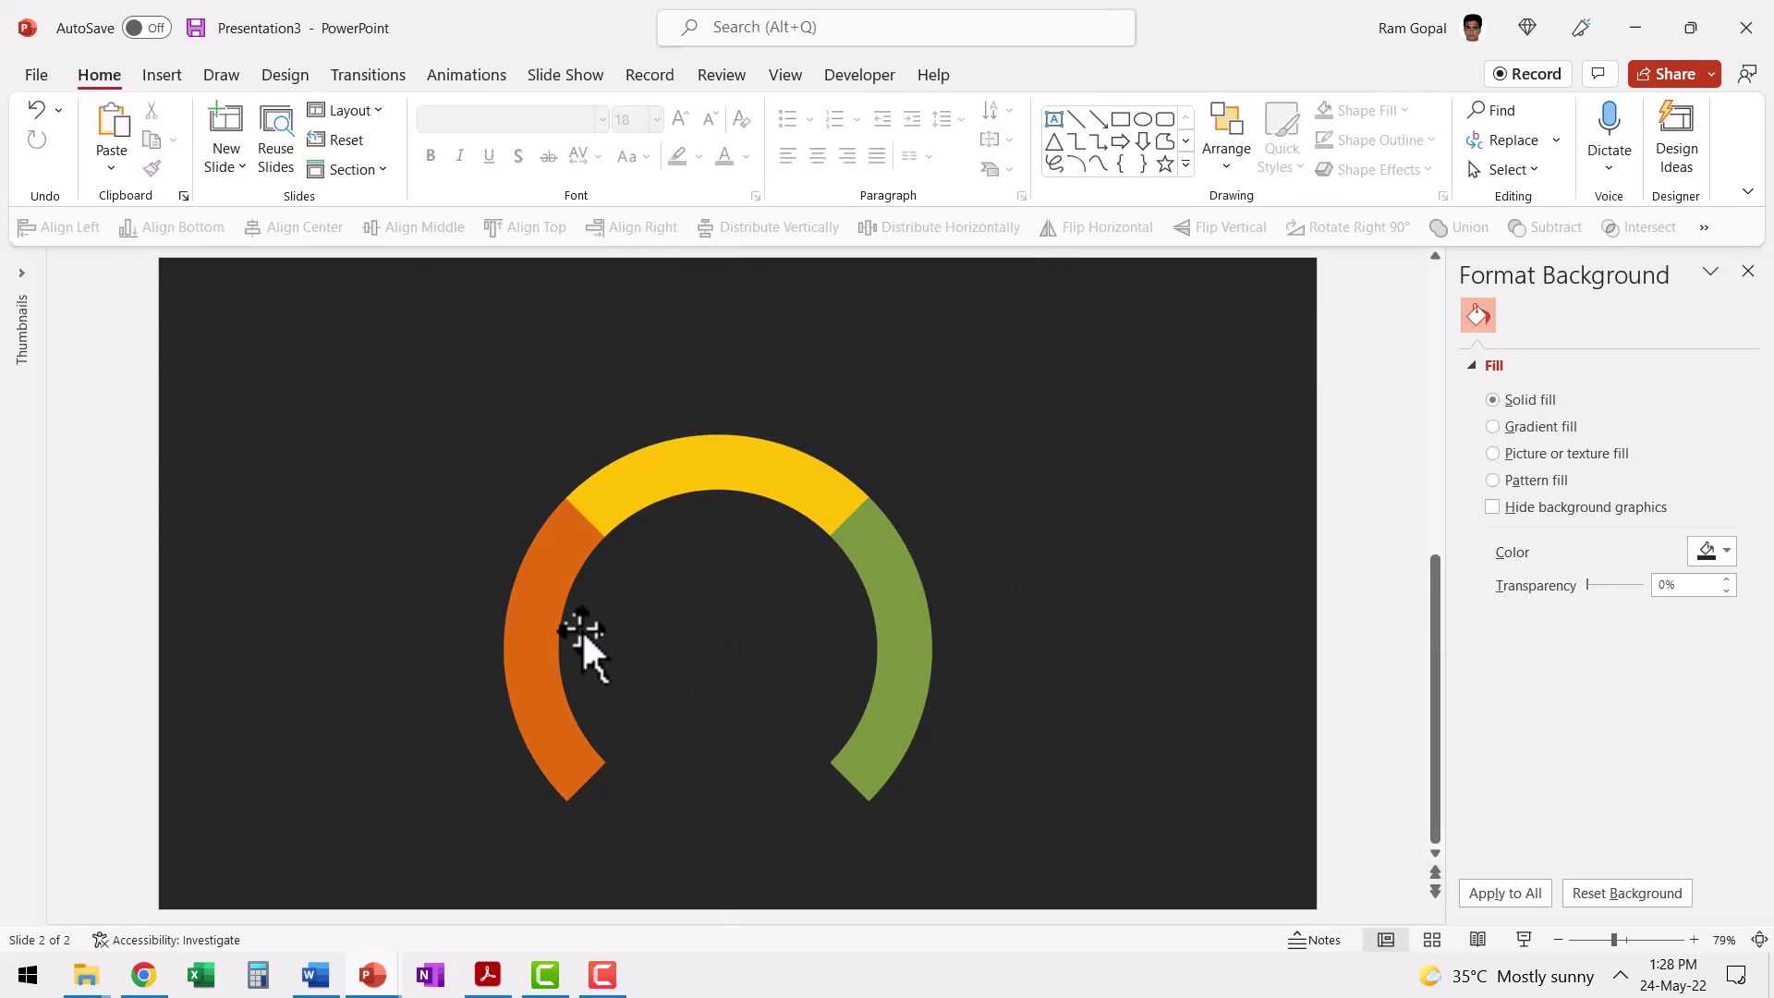
Draw a tall isosceles triangle right of the gauge with white fill and no outline.
{"action": "left_click", "coordinate": [1186, 164]}
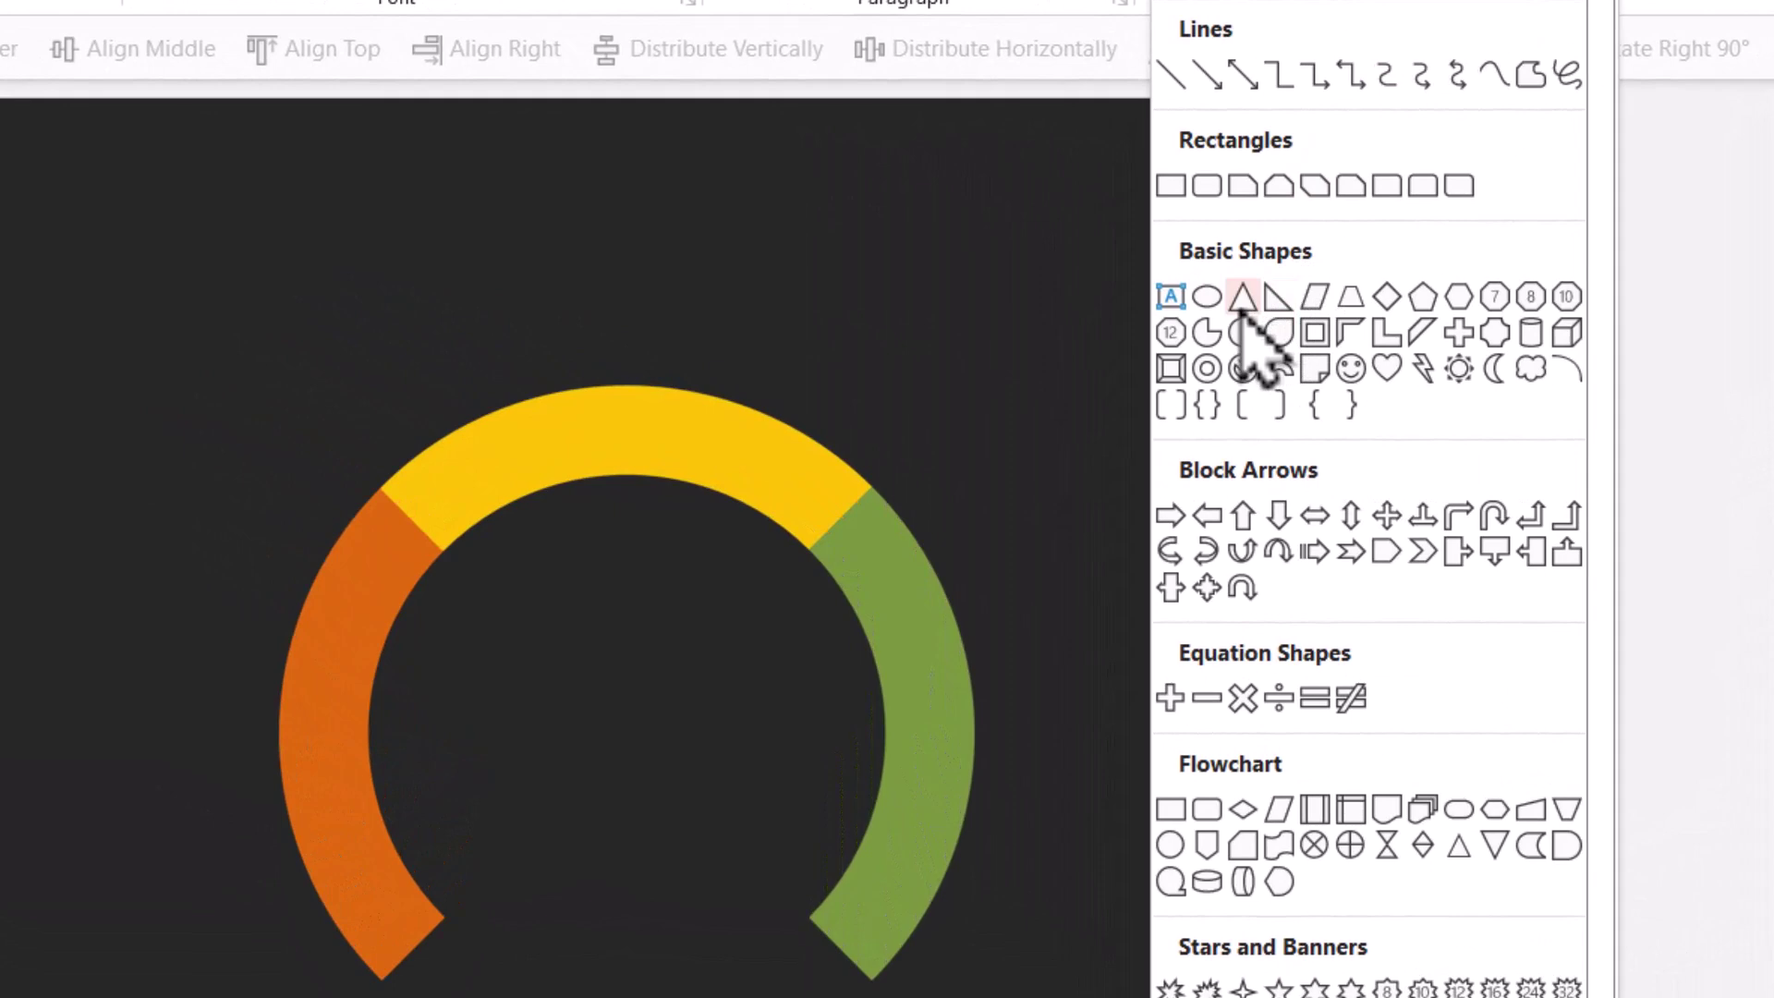
{"action": "left_click", "coordinate": [1247, 308]}
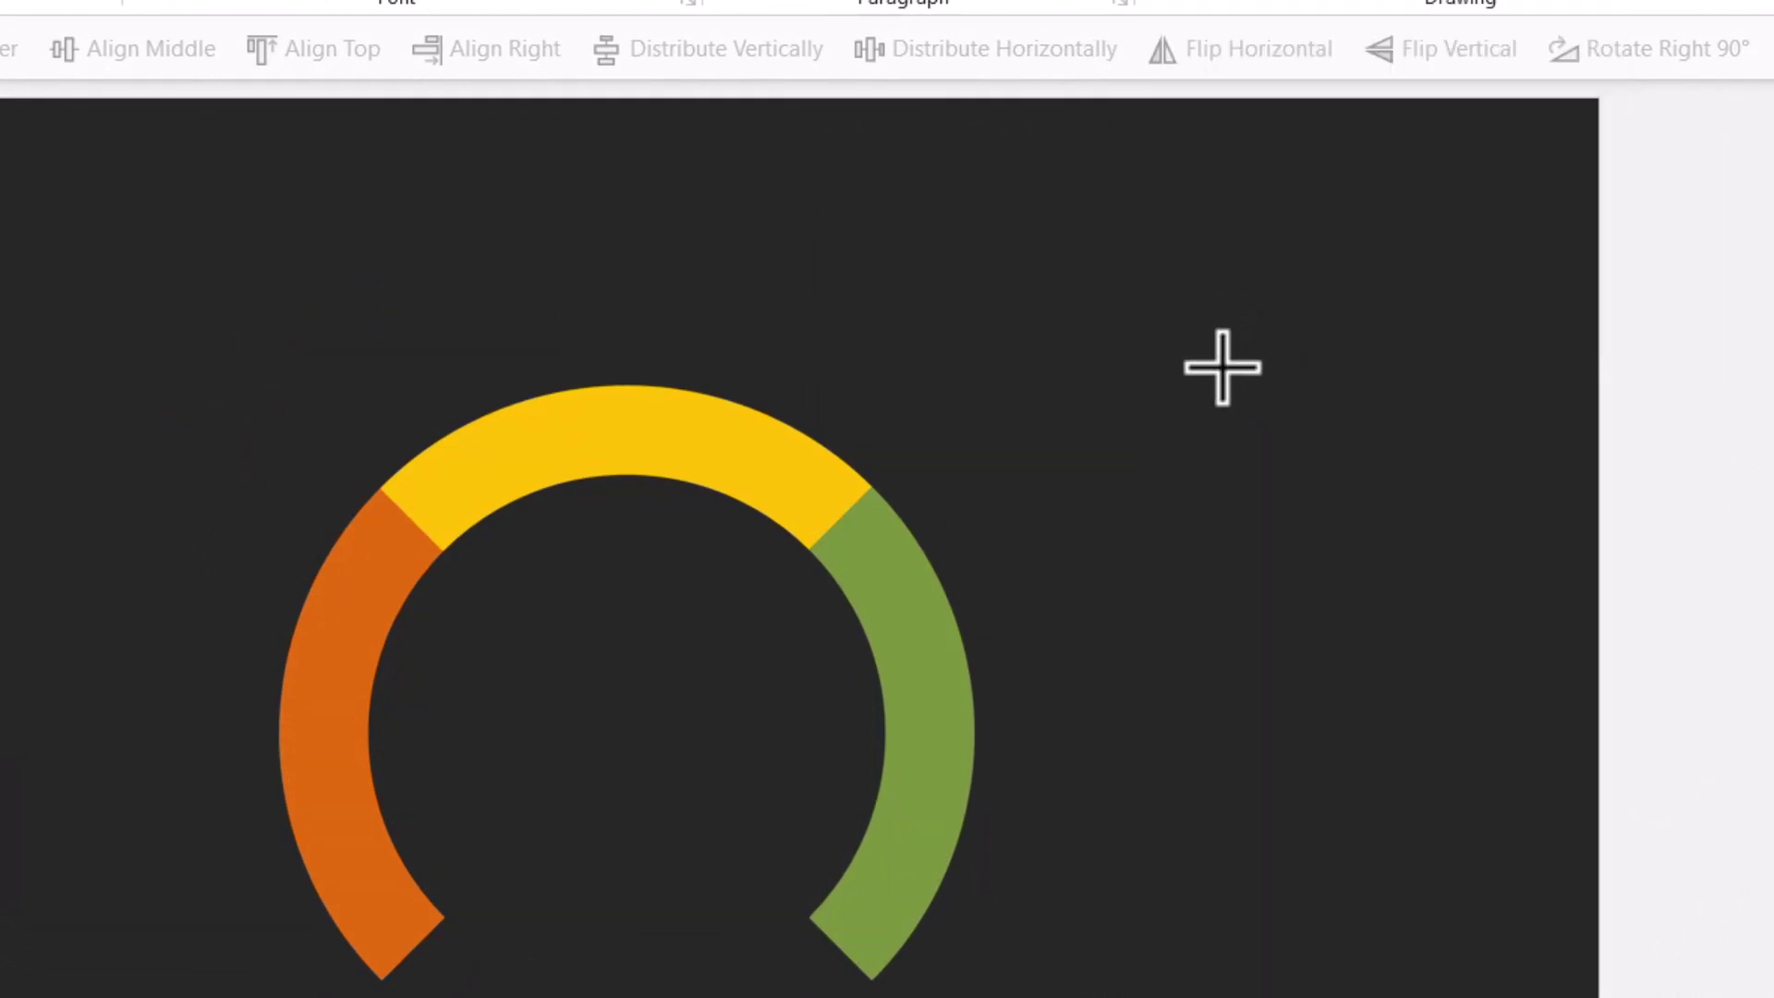
{"action": "left_click_drag", "start_coordinate": [1222, 316], "coordinate": [1275, 695]}
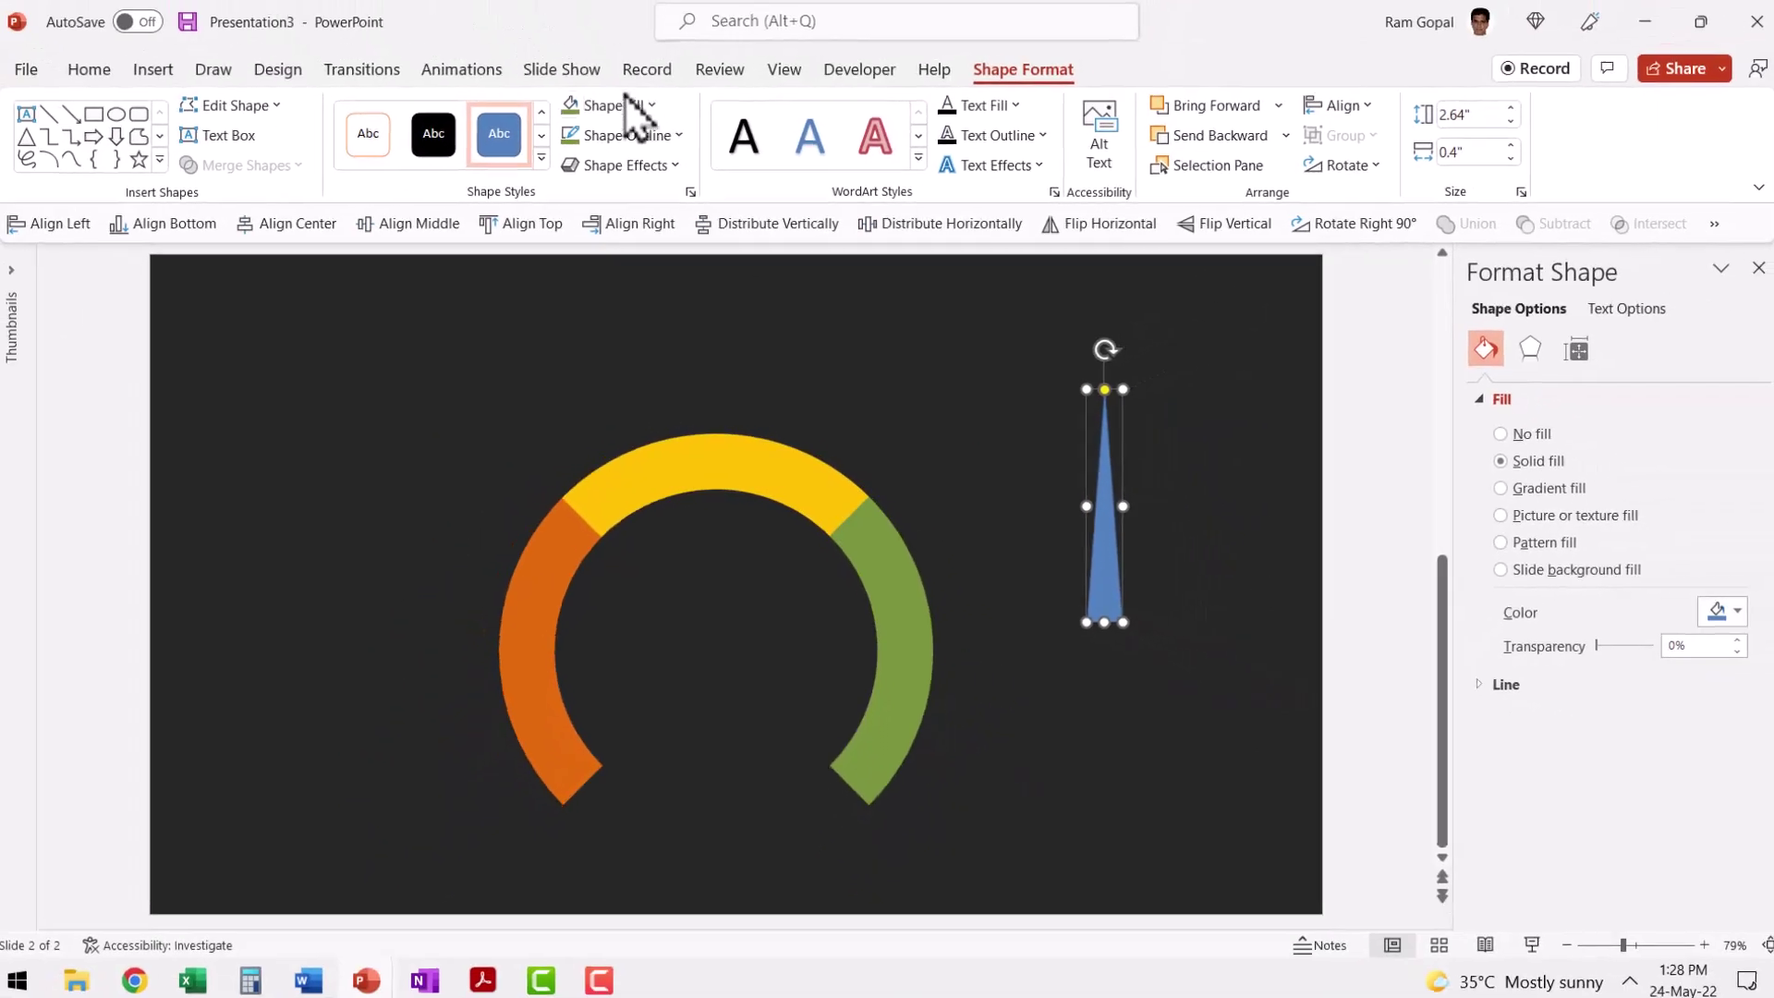
{"action": "left_click", "coordinate": [628, 106]}
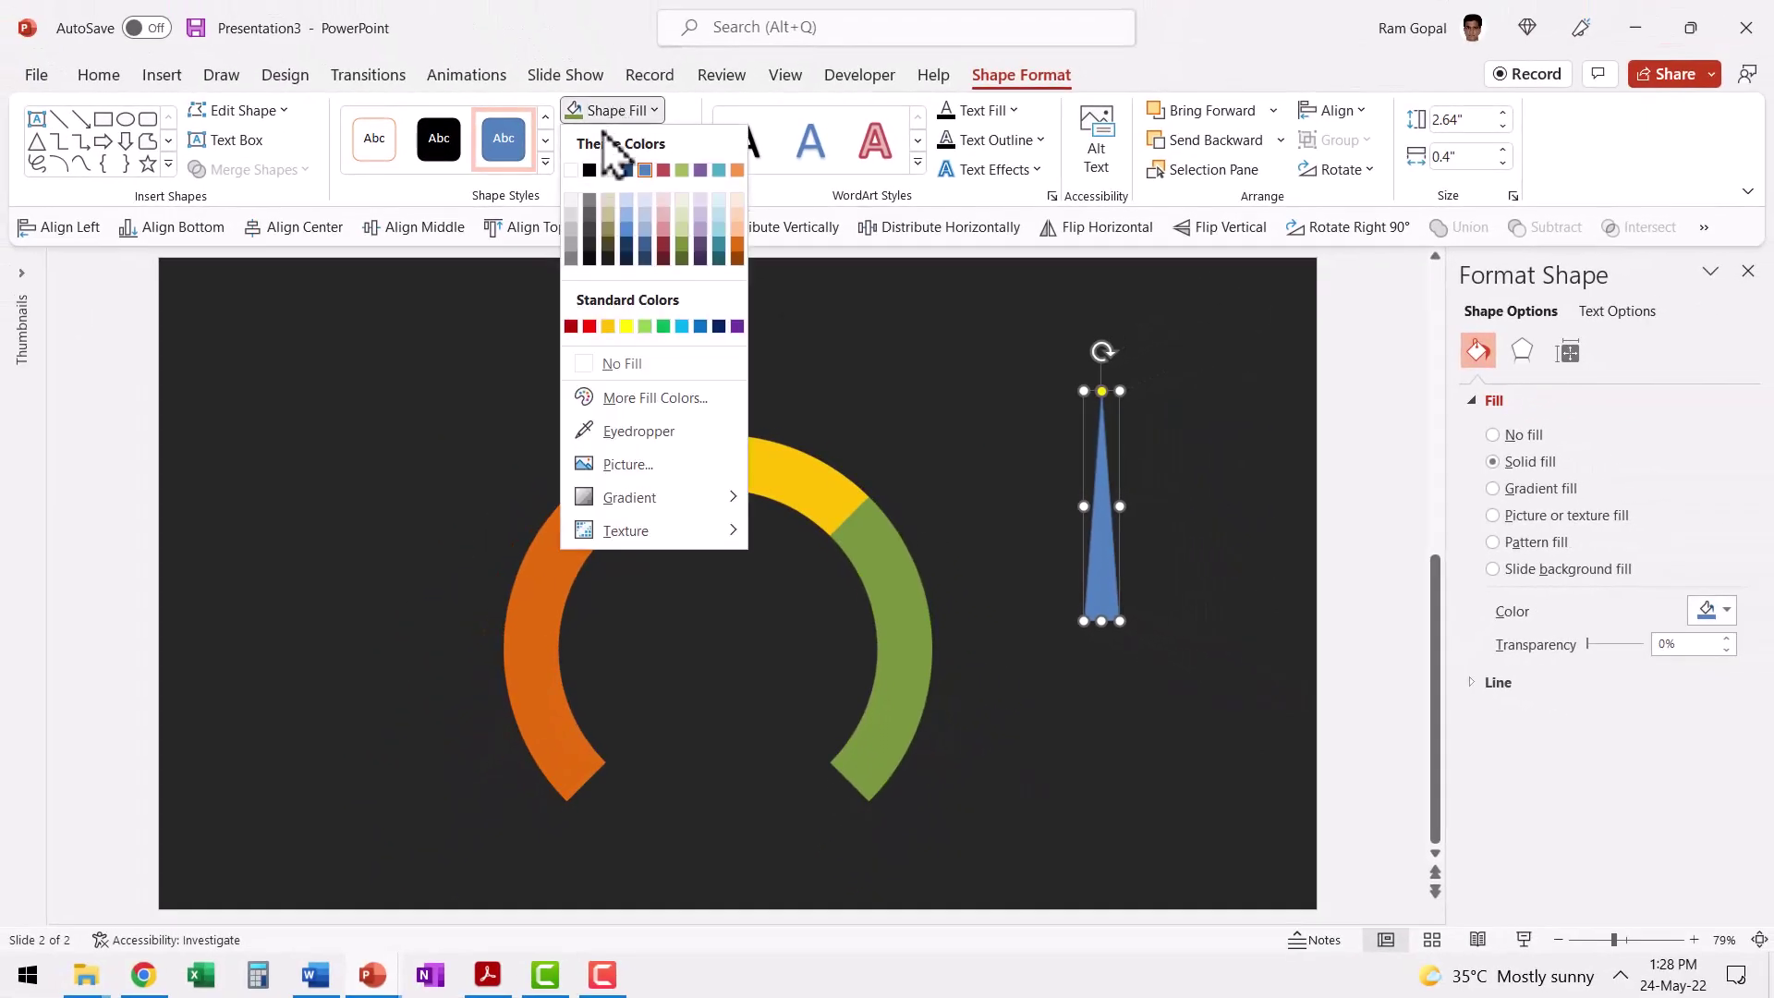
{"action": "left_click", "coordinate": [569, 166]}
{"action": "left_click", "coordinate": [633, 137]}
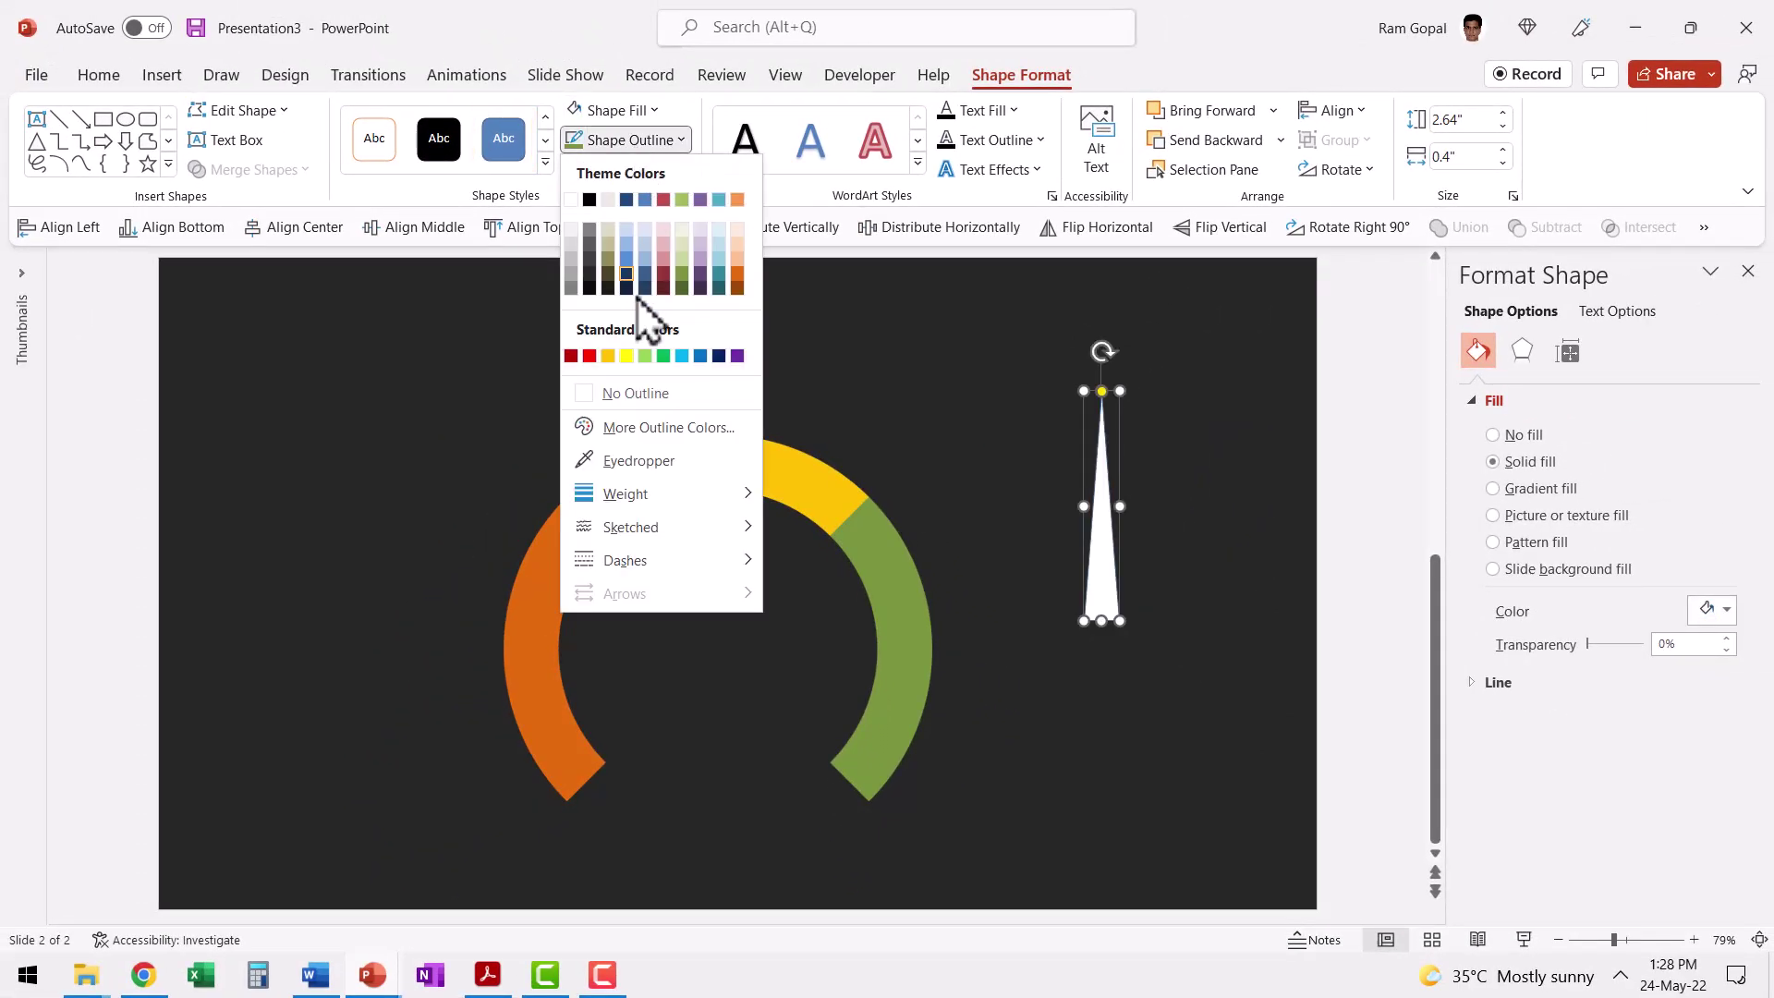
{"action": "left_click", "coordinate": [652, 393]}
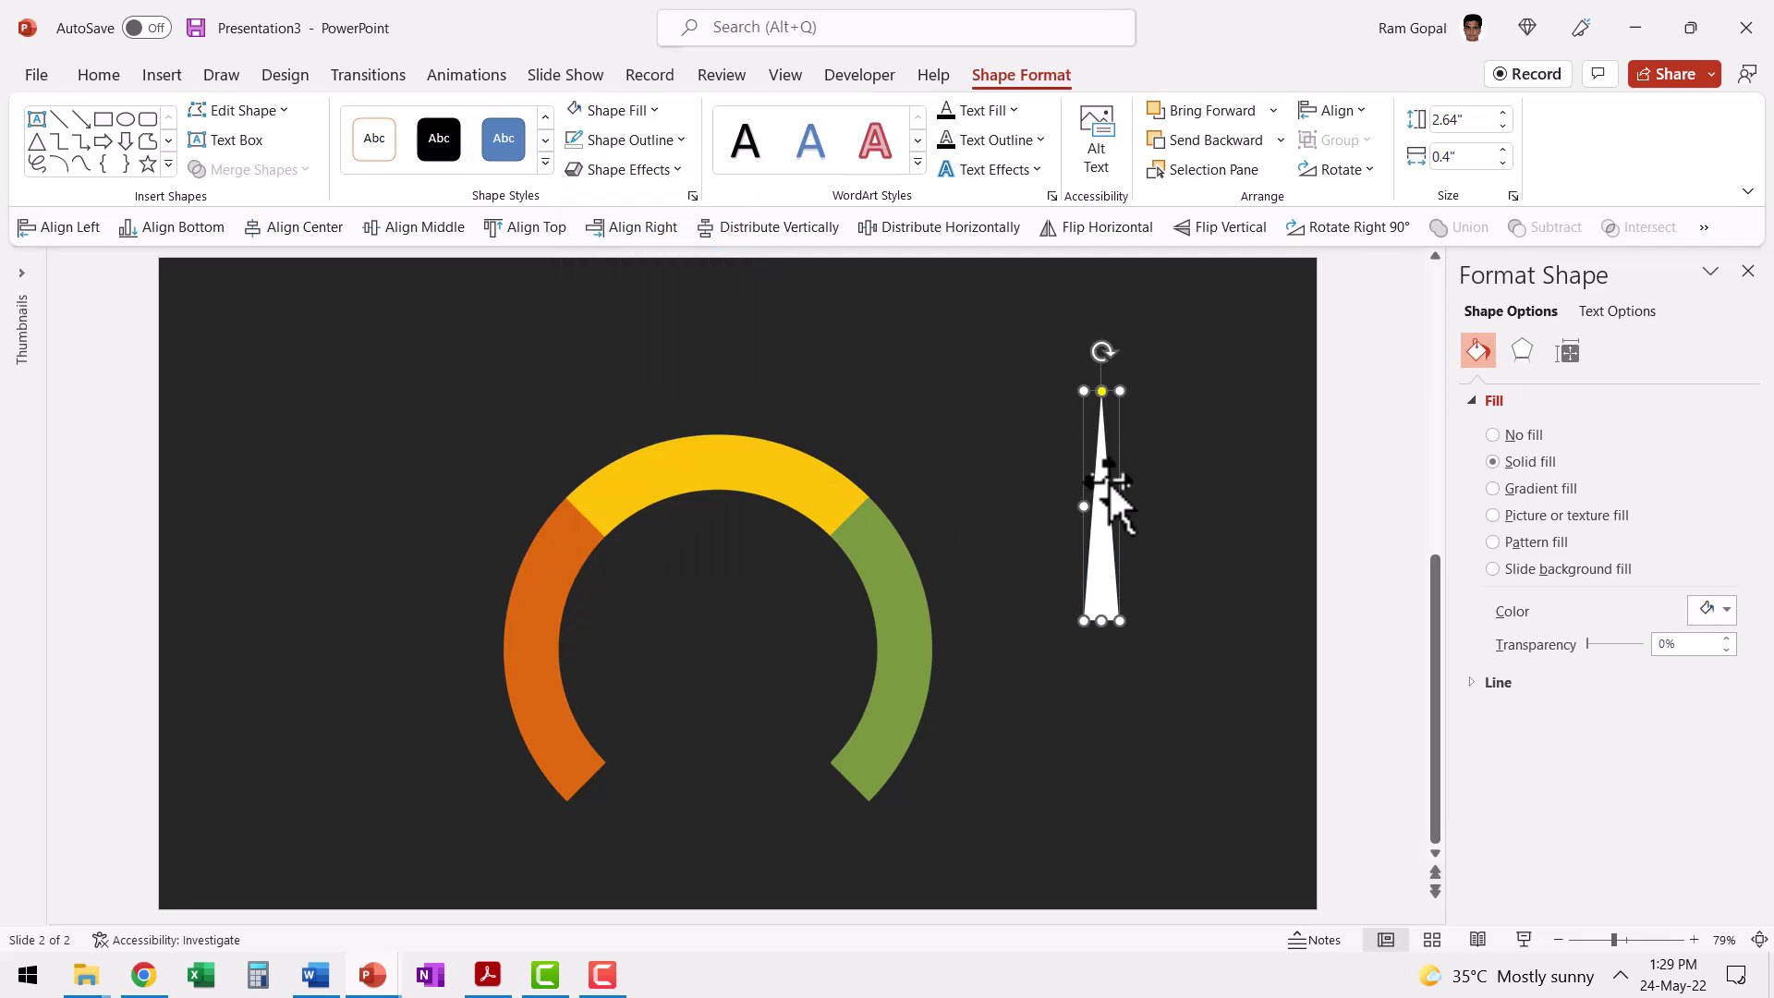
Add a flipped, 100% transparent triangle copy below the original and group both into one needle.
{"action": "key", "text": "ctrl+d"}
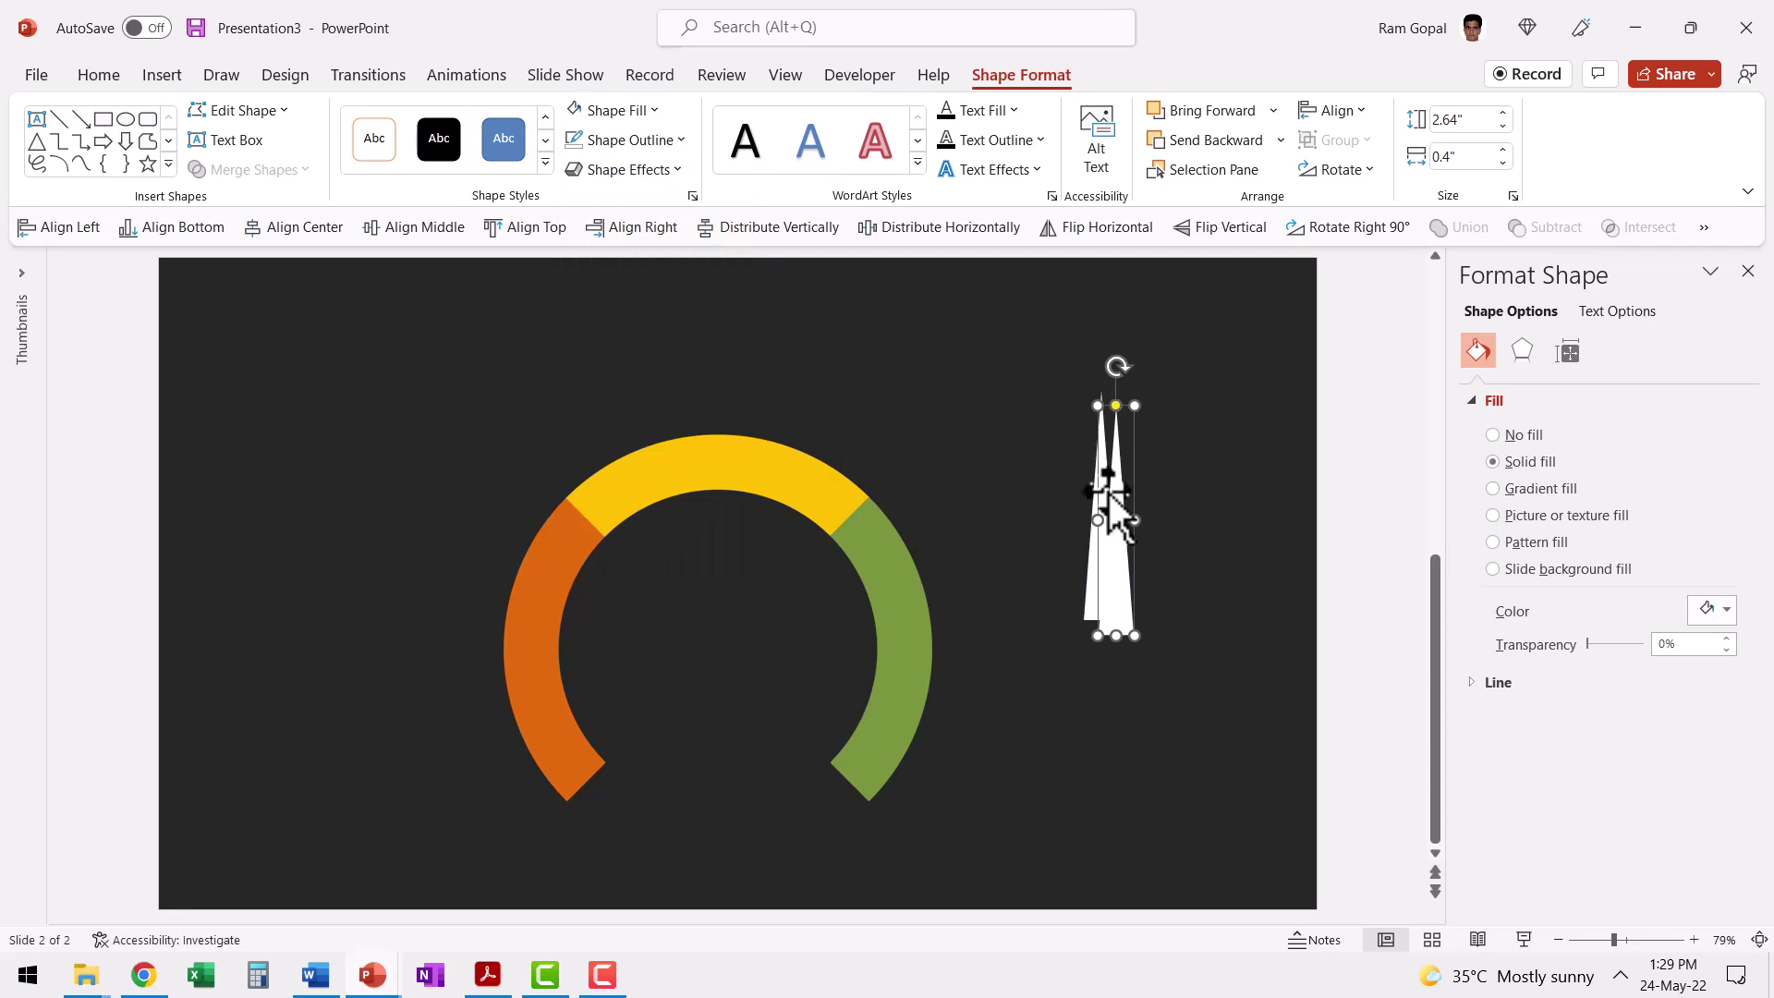
{"action": "left_click", "coordinate": [1244, 225]}
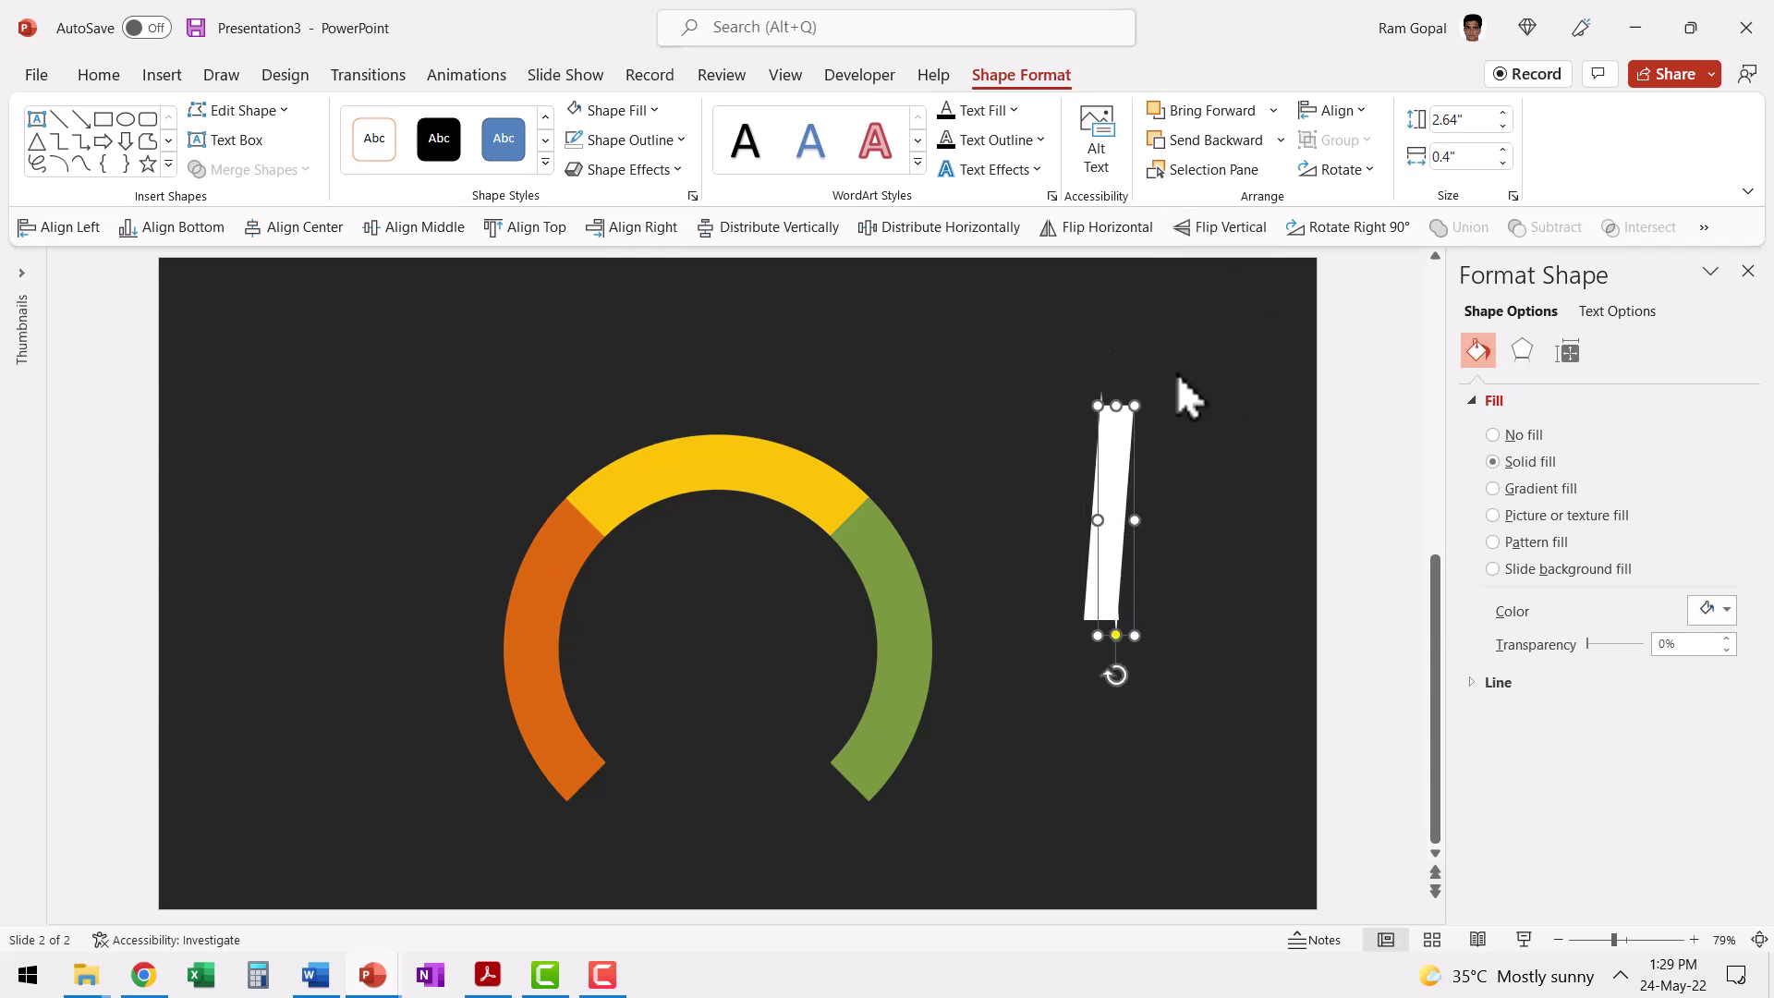
{"action": "left_click_drag", "start_coordinate": [1121, 439], "coordinate": [1100, 632]}
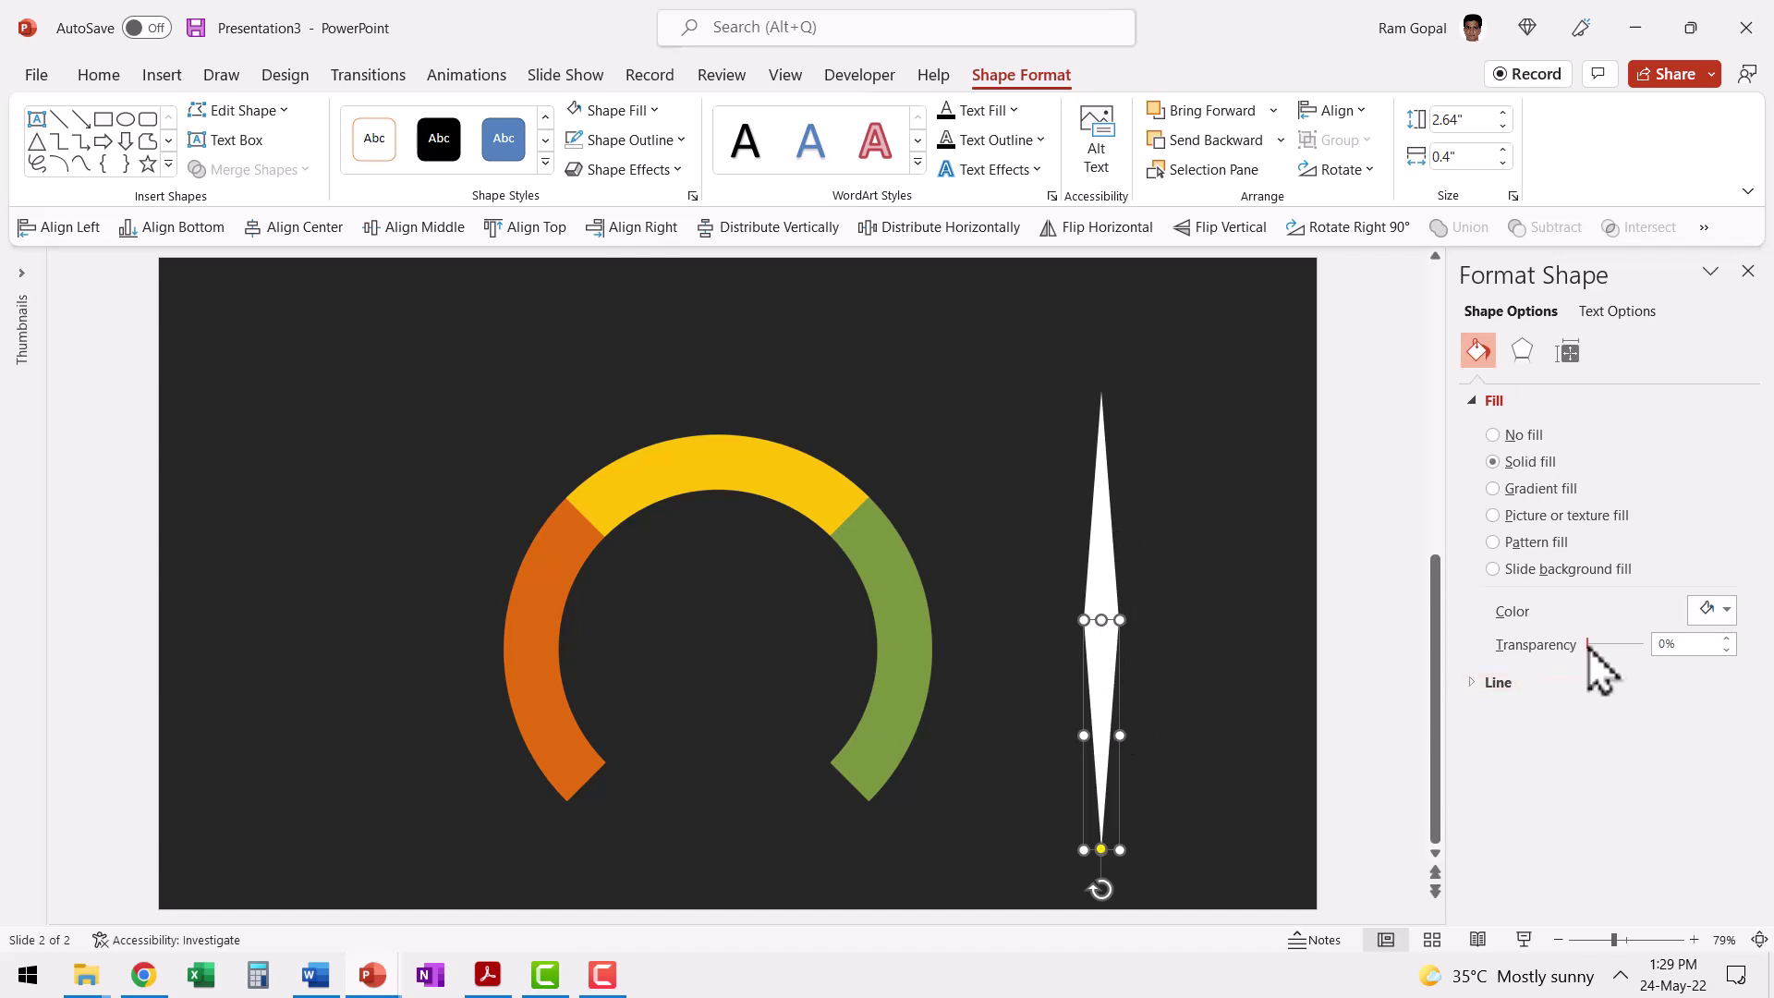
{"action": "left_click_drag", "start_coordinate": [1590, 643], "coordinate": [1669, 638]}
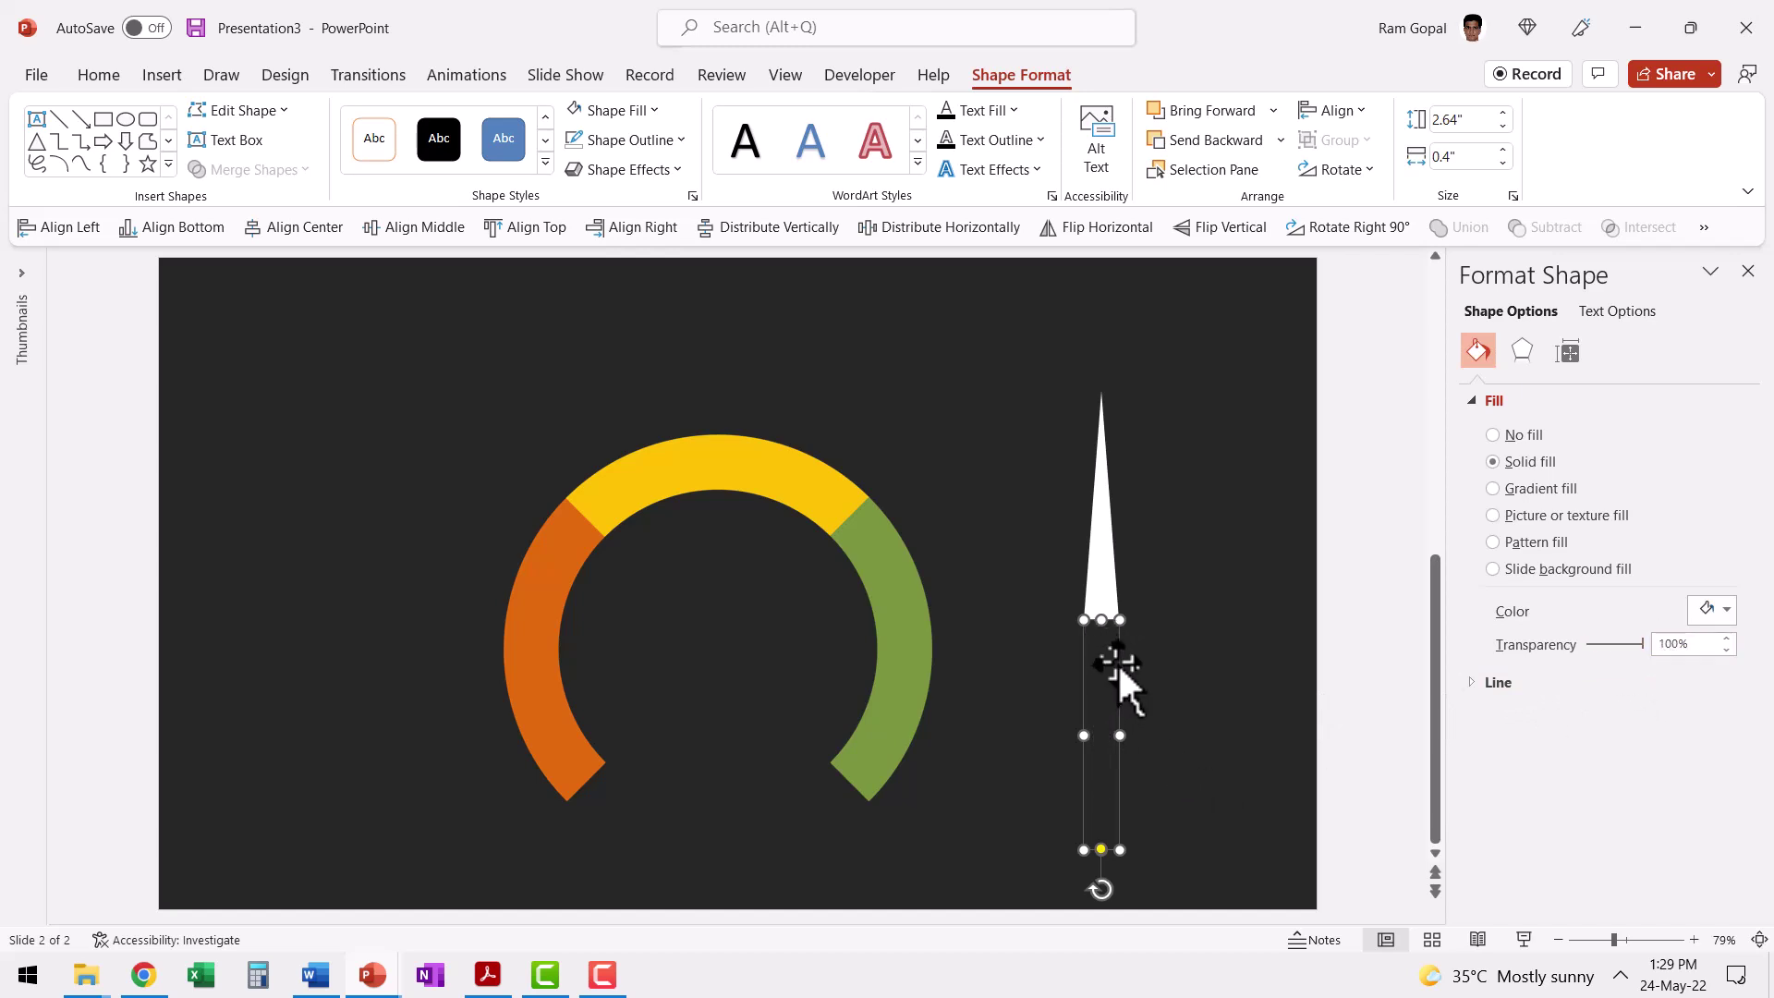
{"action": "left_click", "coordinate": [1103, 539], "text": "shift"}
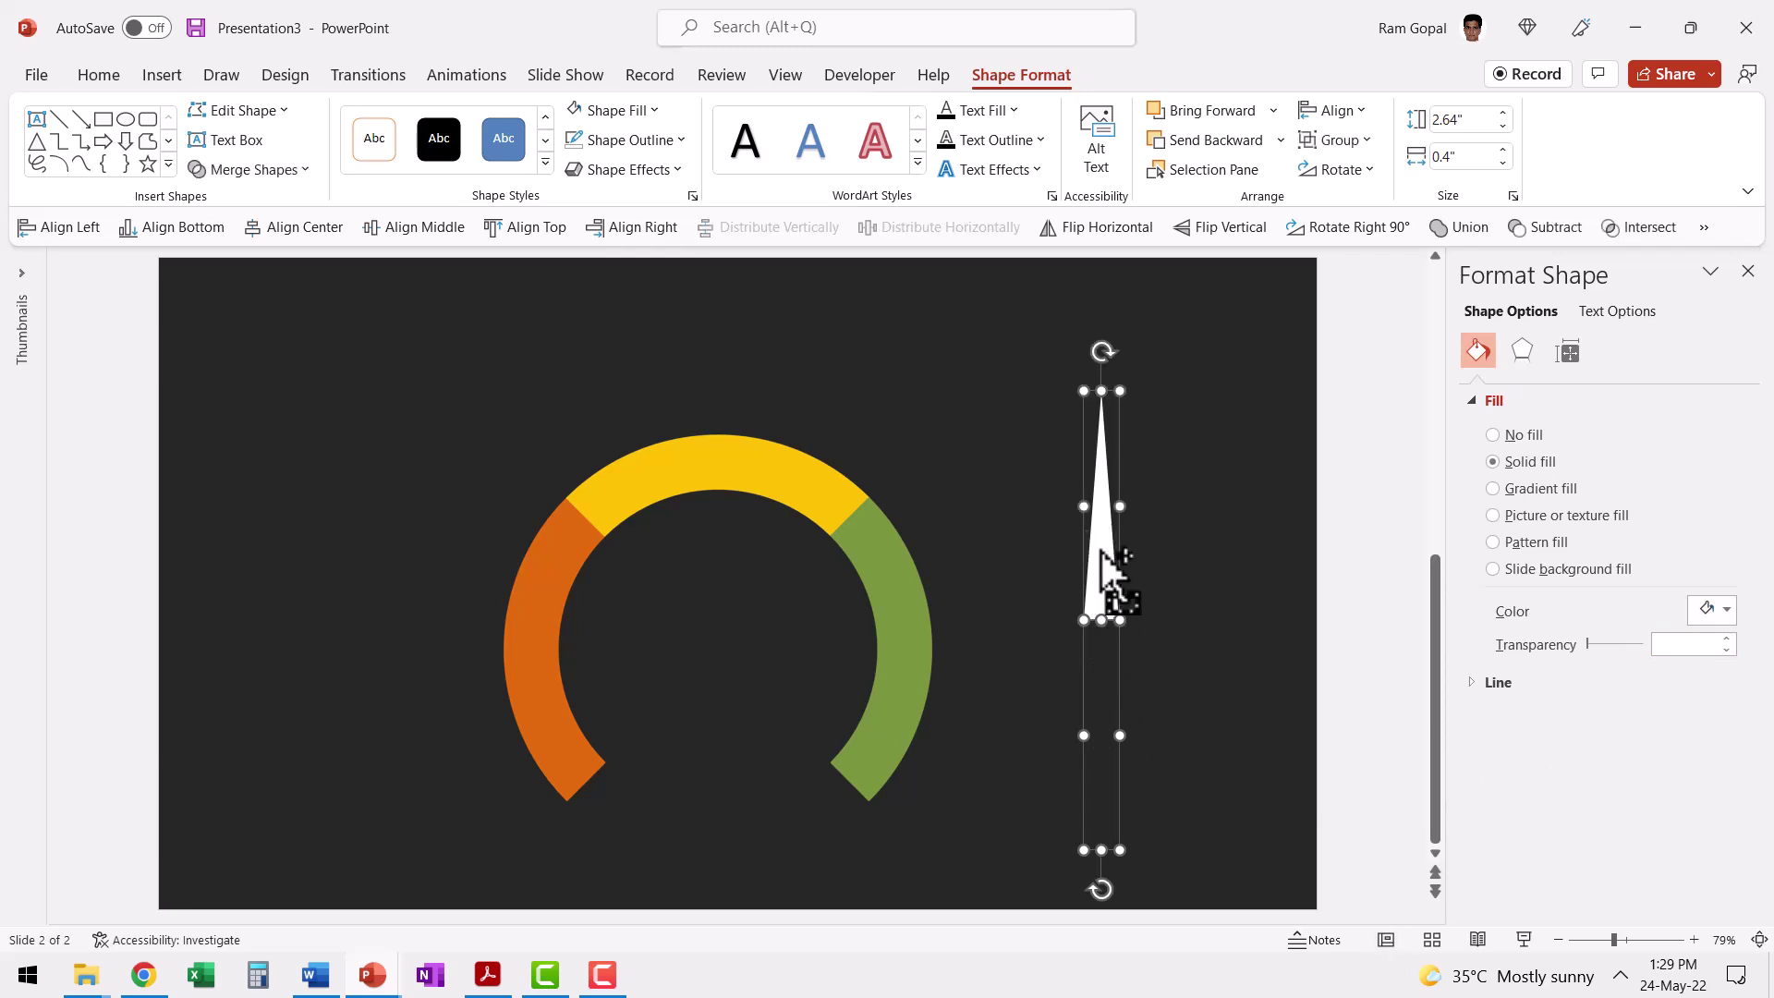
{"action": "key", "text": "ctrl+g"}
{"action": "left_click_drag", "start_coordinate": [1102, 344], "coordinate": [1103, 392]}
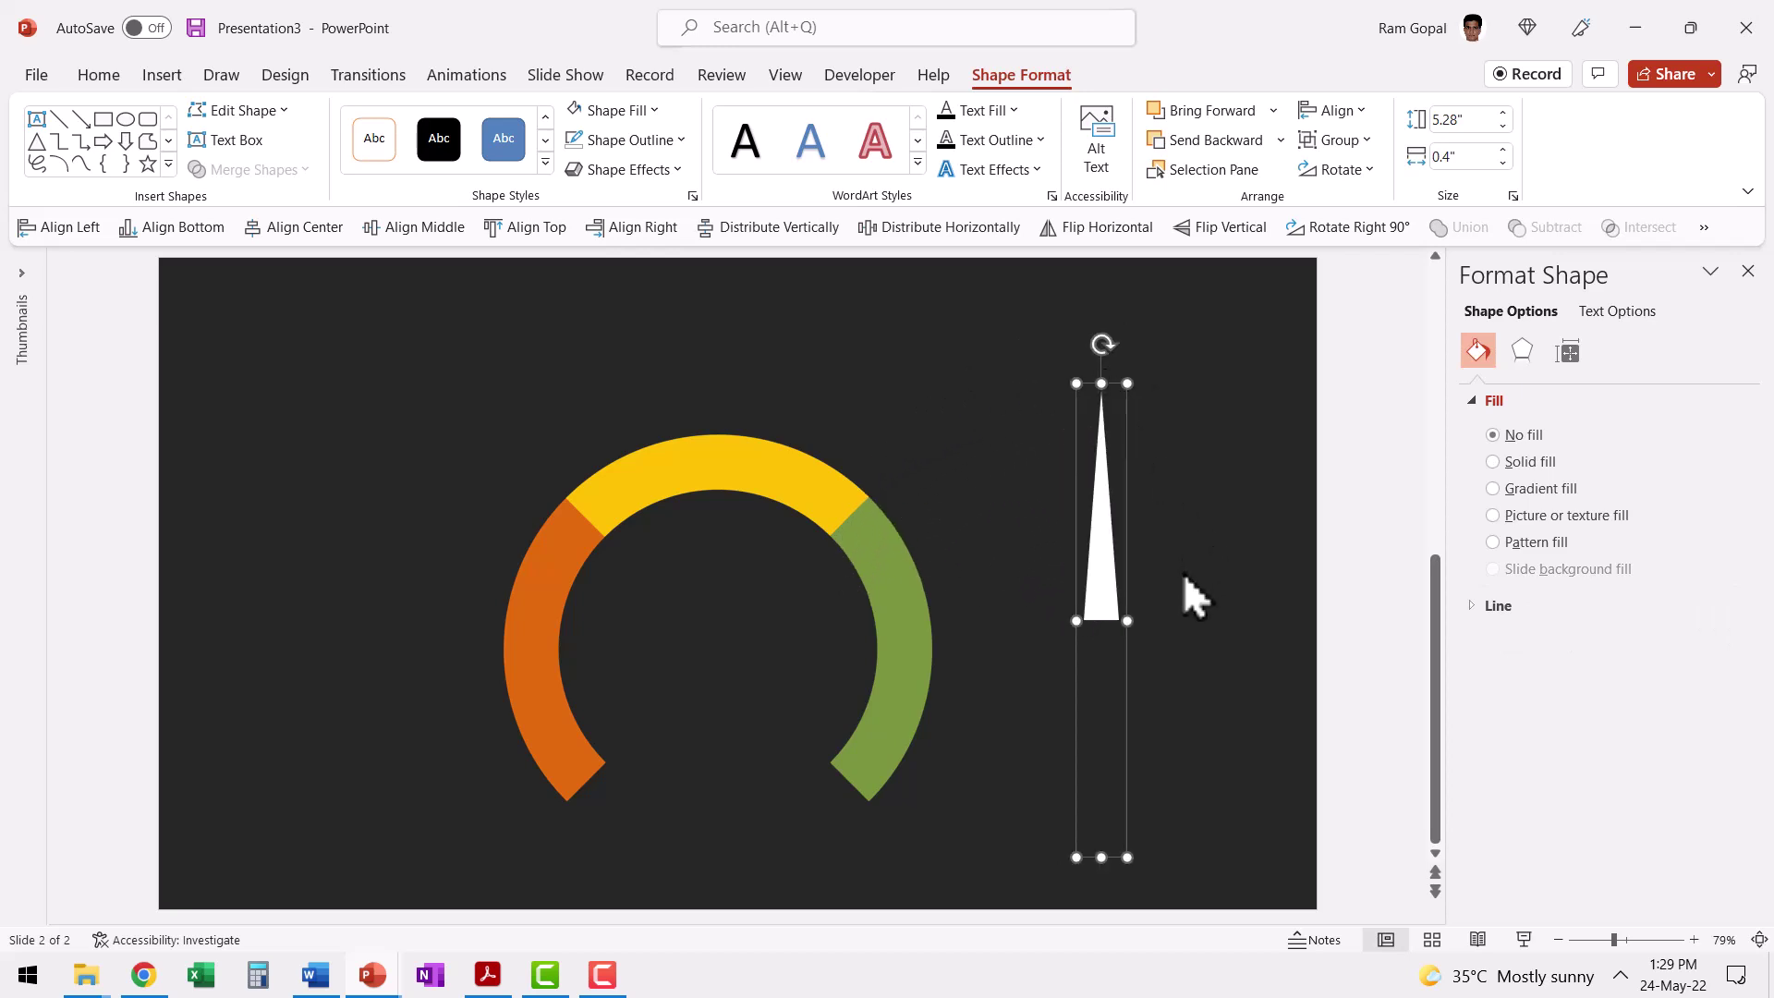
Centre the needle in the gauge, shrink it to 3.67 × 0.28 in, and rotate it toward the orange band.
{"action": "left_click_drag", "start_coordinate": [1104, 563], "coordinate": [726, 581]}
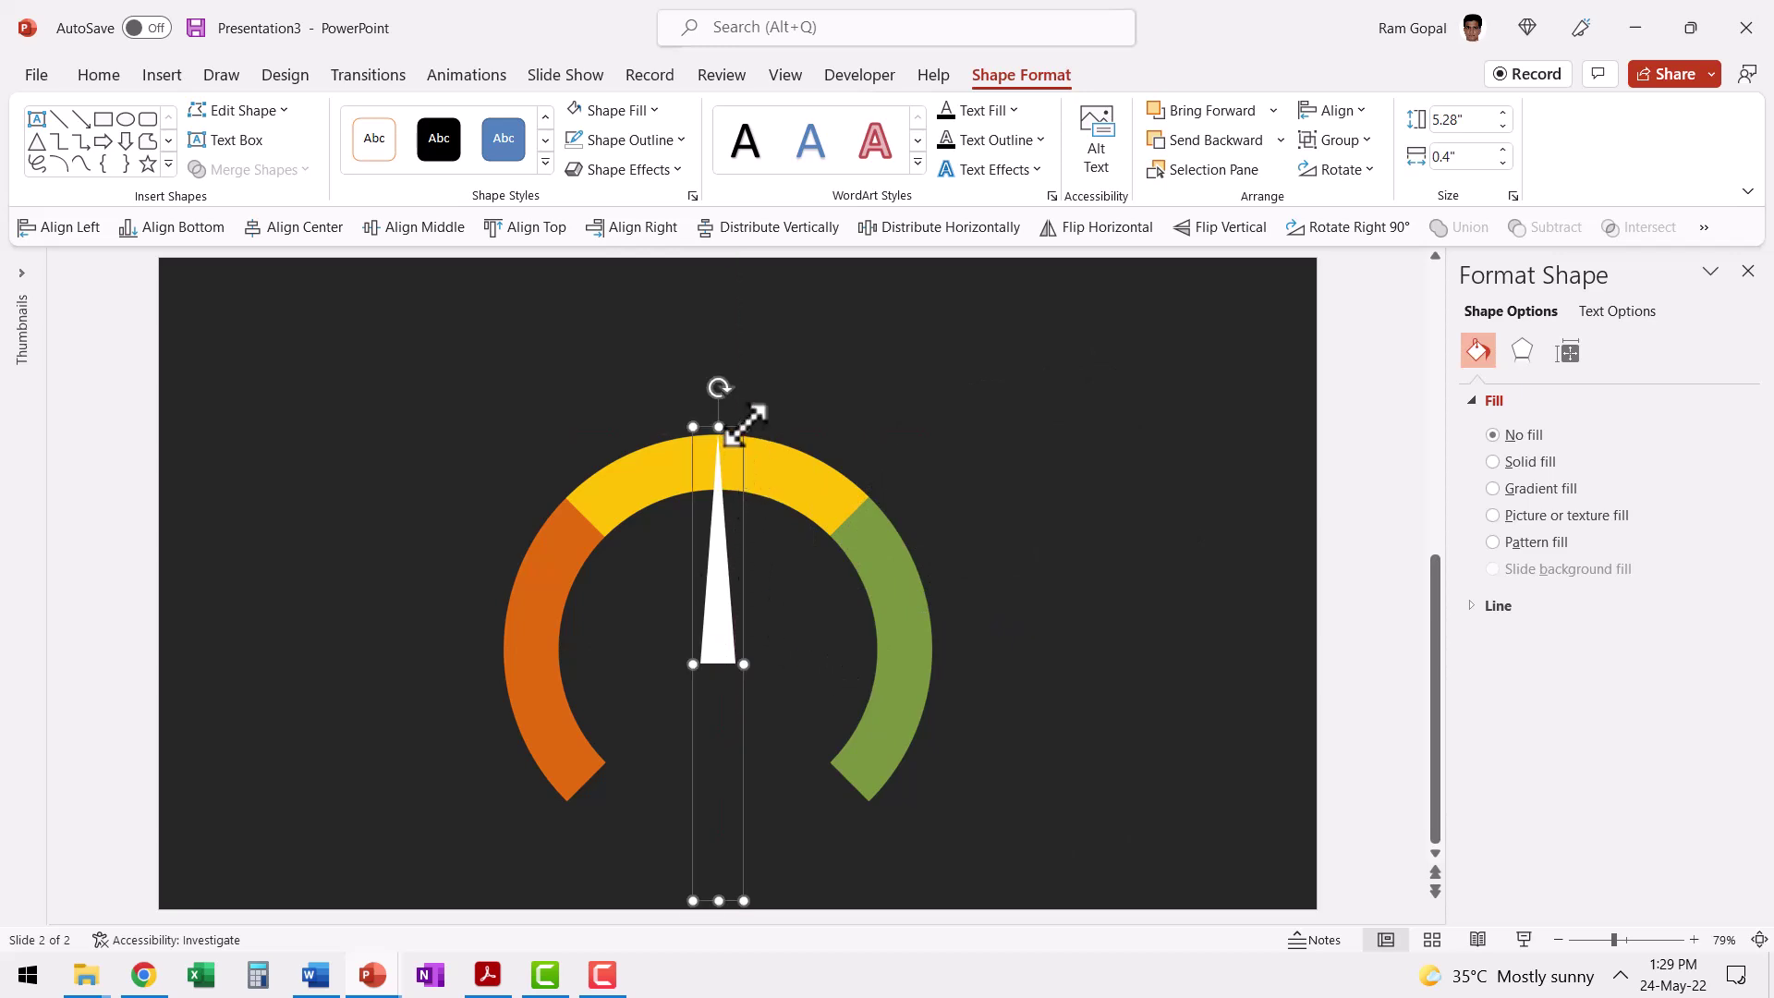
{"action": "left_click_drag", "start_coordinate": [744, 427], "coordinate": [705, 575]}
{"action": "left_click_drag", "start_coordinate": [724, 705], "coordinate": [719, 602]}
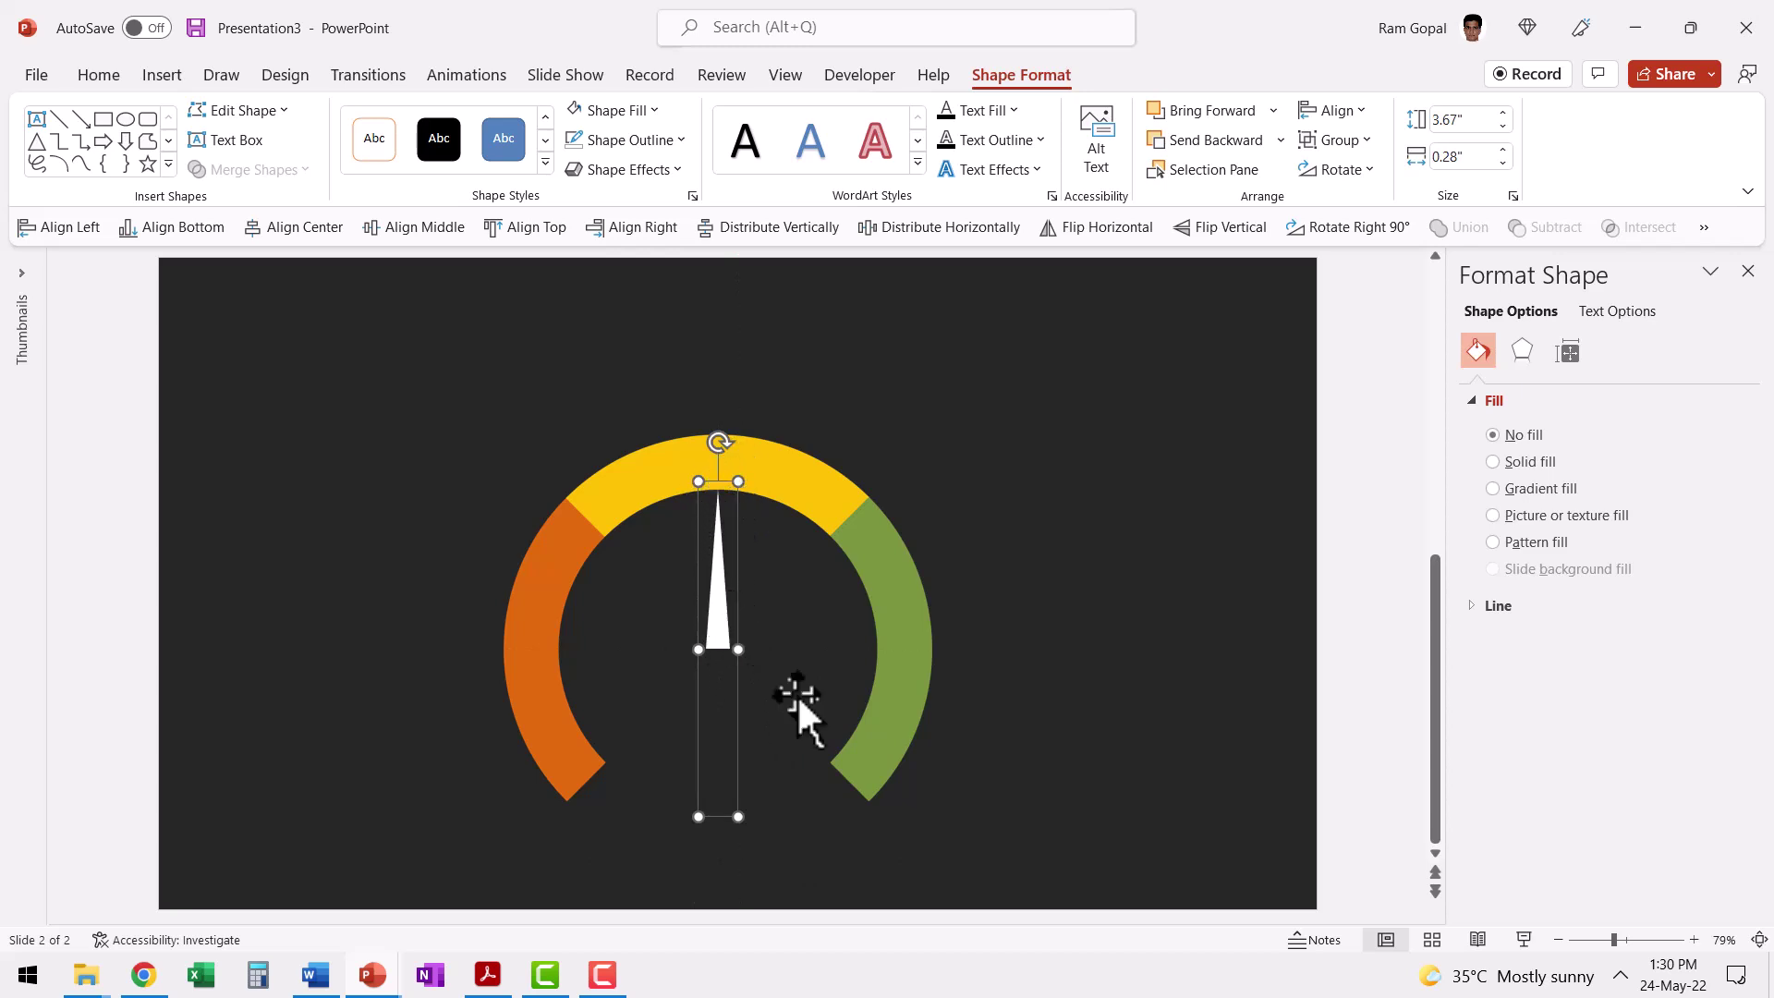
{"action": "left_click_drag", "start_coordinate": [717, 445], "coordinate": [500, 646]}
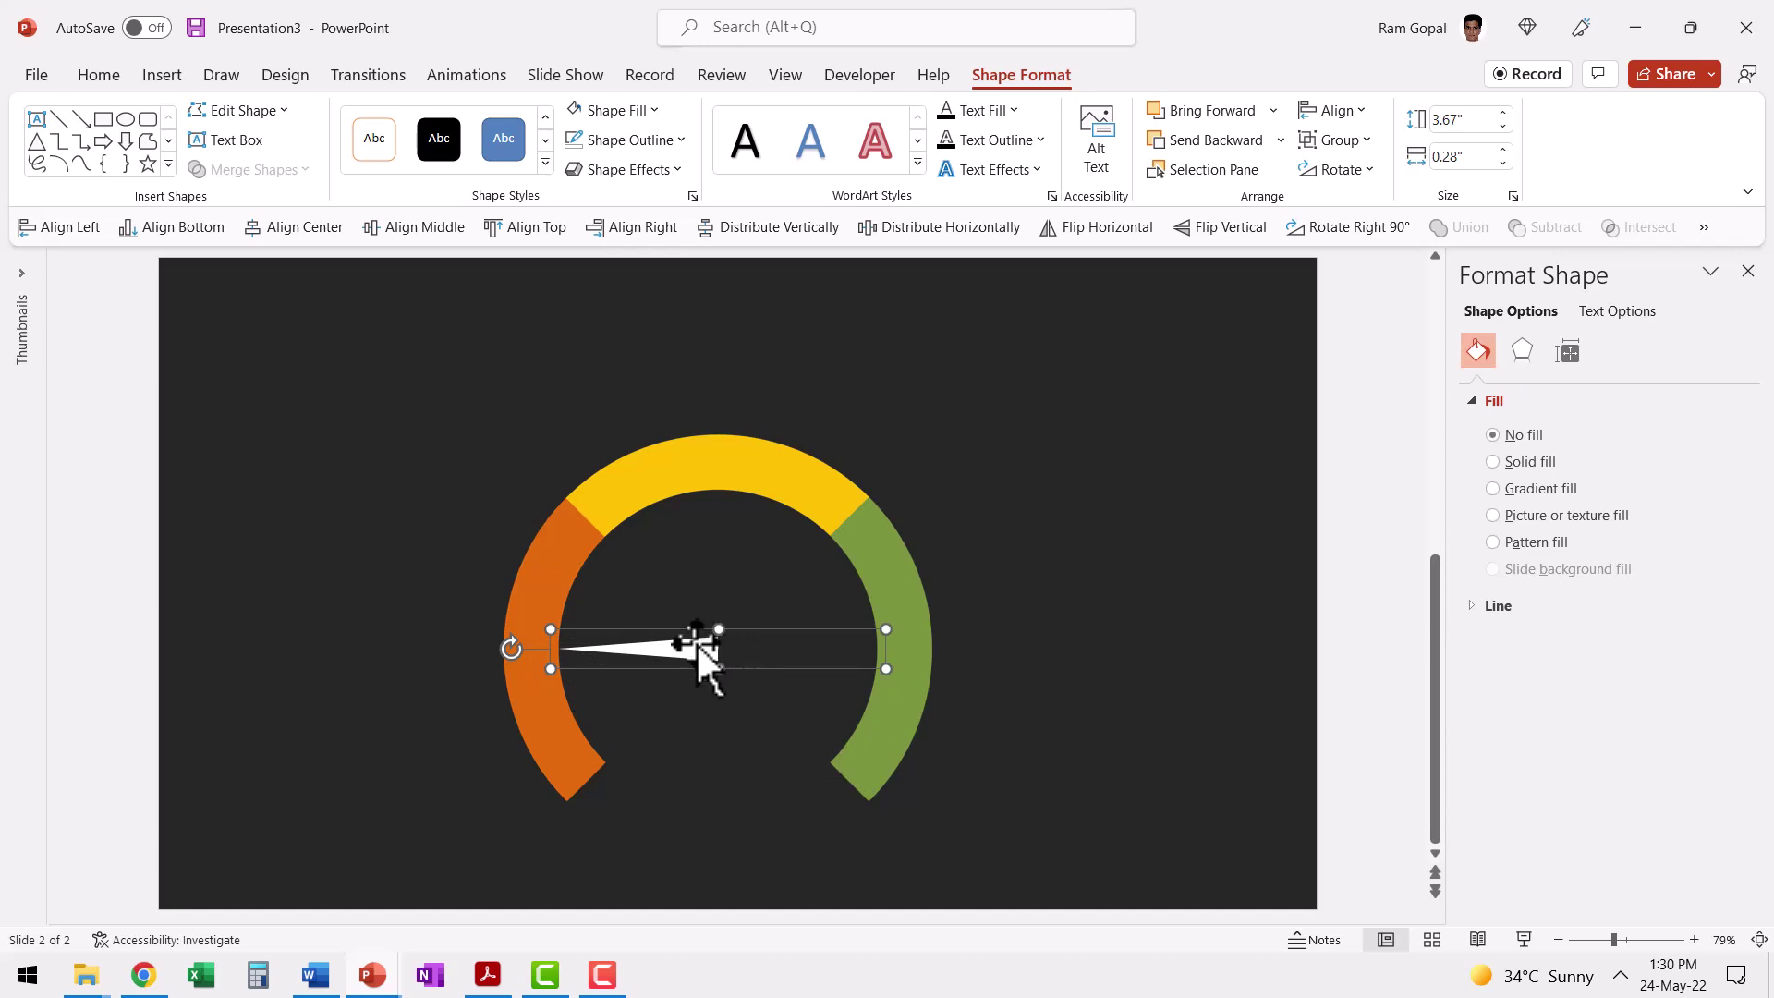
Draw a small red circle with 3-D effect Preset 2 and place it over the needle's pivot.
{"action": "left_click", "coordinate": [127, 120]}
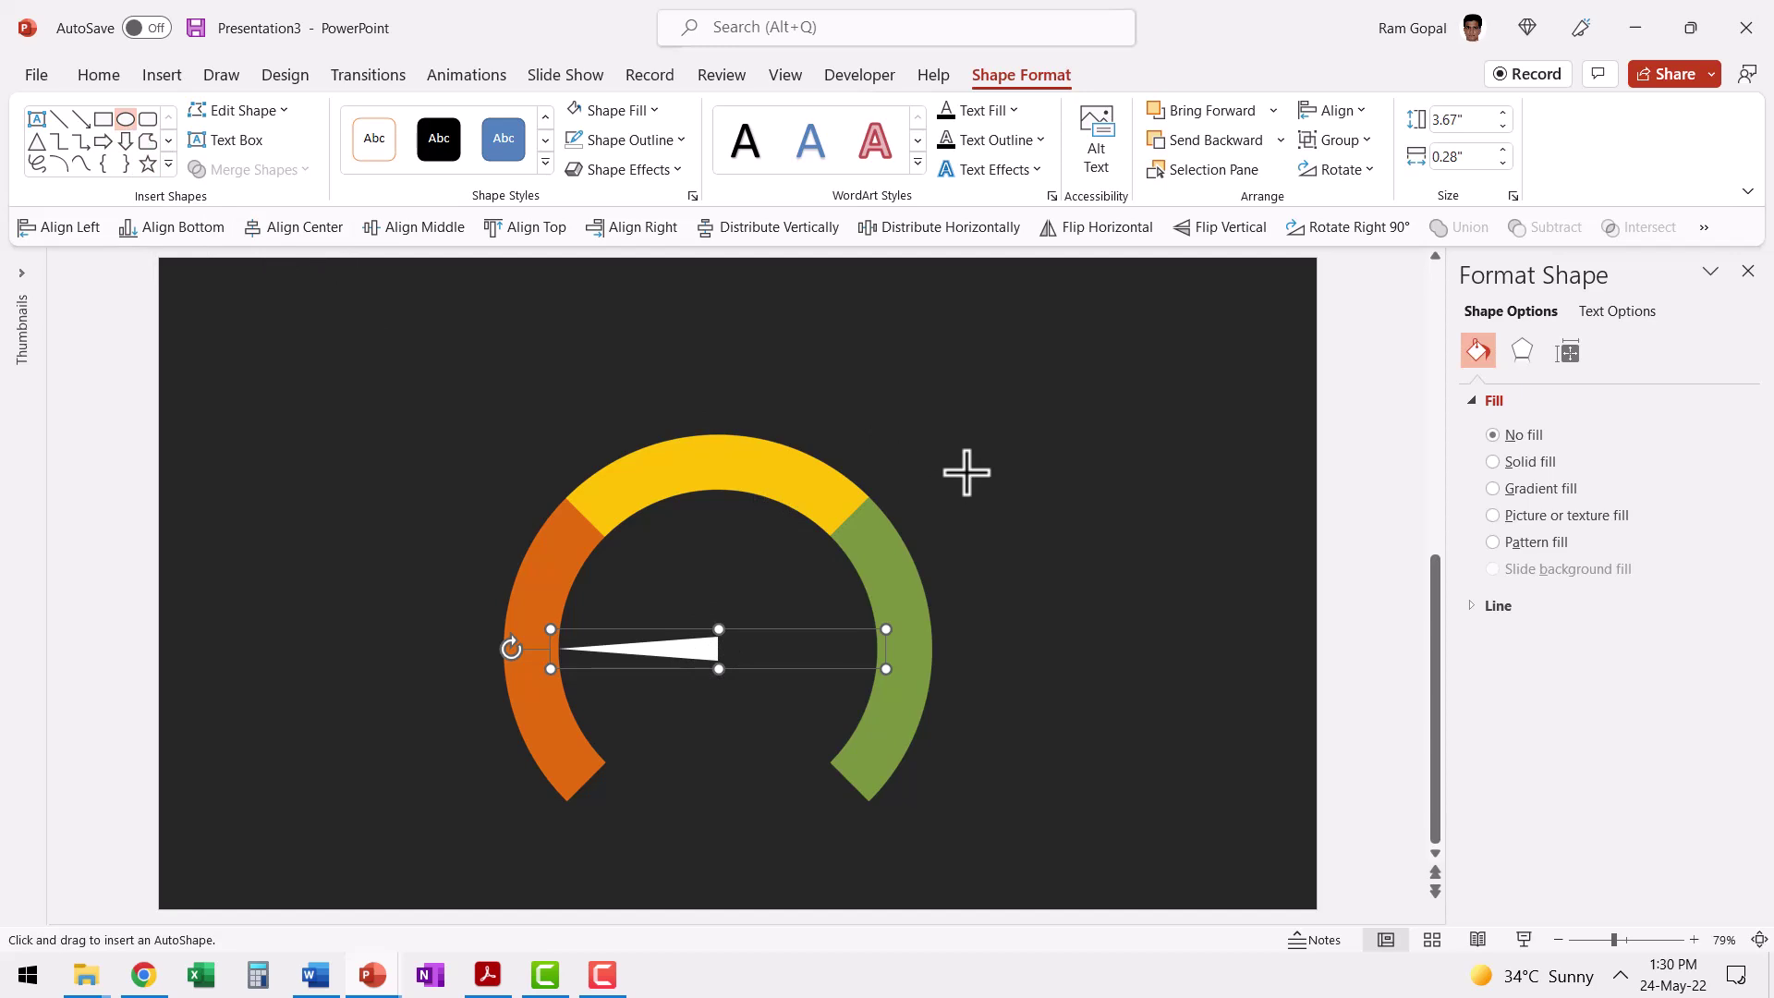
{"action": "left_click_drag", "start_coordinate": [970, 475], "coordinate": [1000, 515]}
{"action": "left_click", "coordinate": [618, 111]}
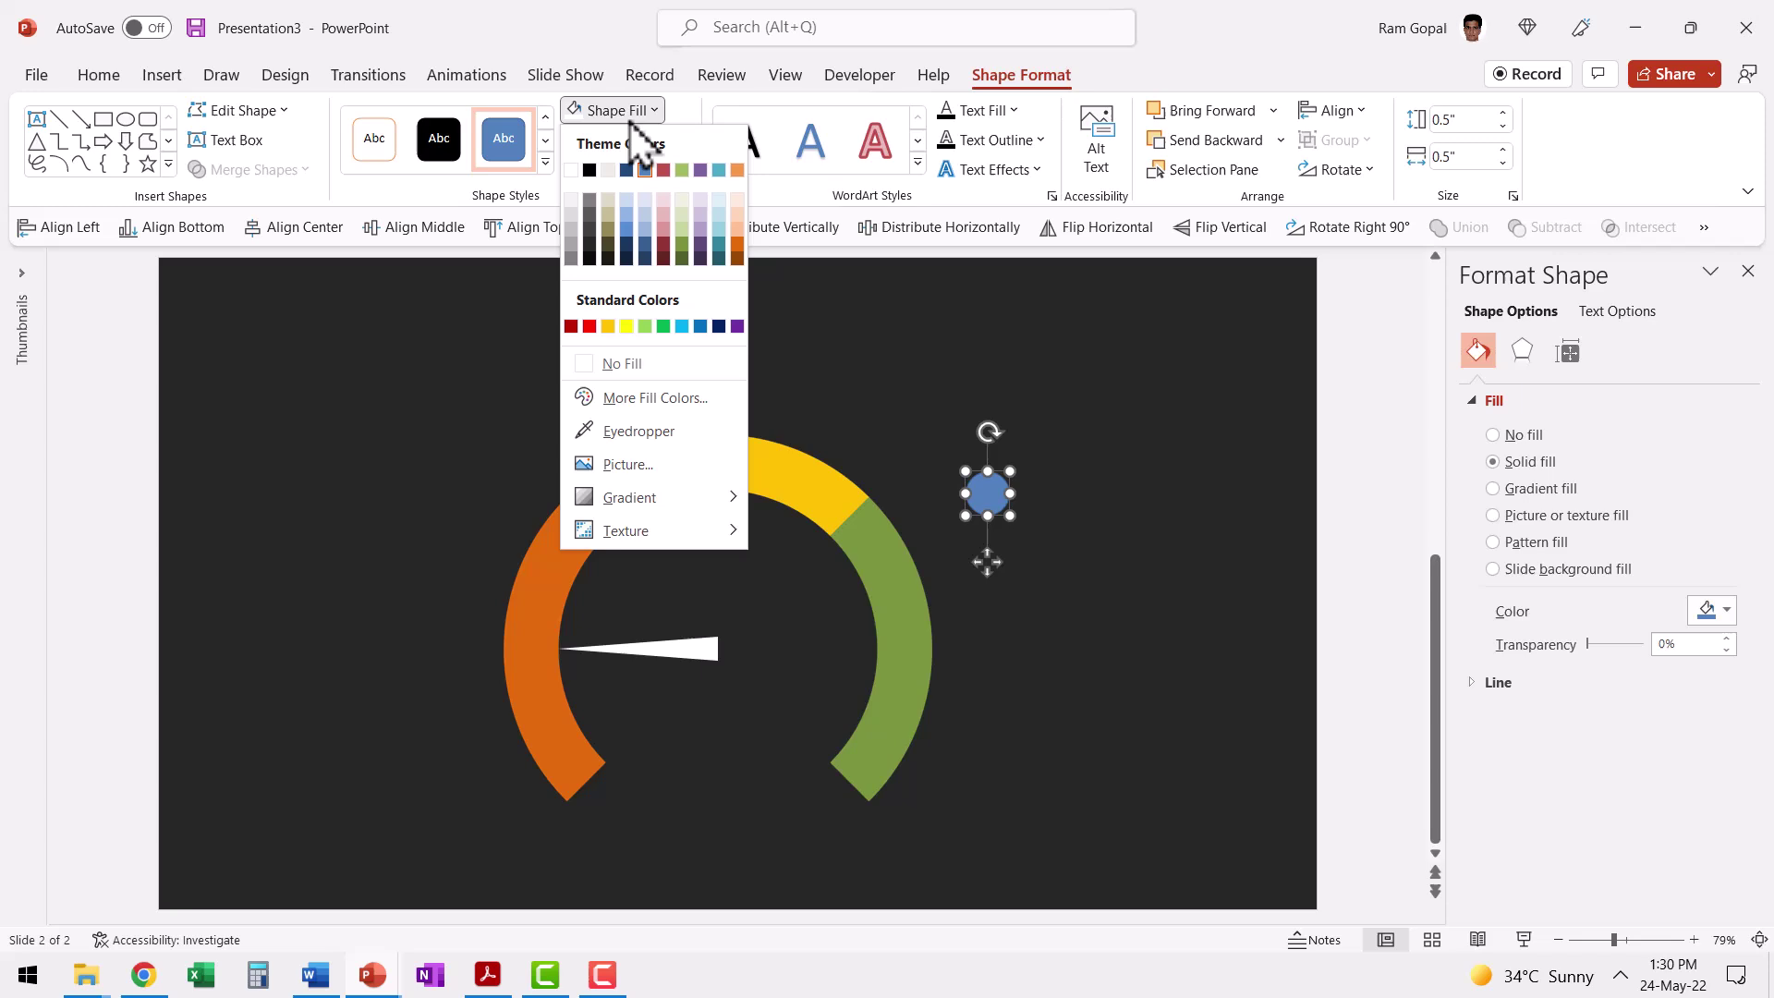
{"action": "left_click", "coordinate": [589, 326]}
{"action": "left_click", "coordinate": [625, 171]}
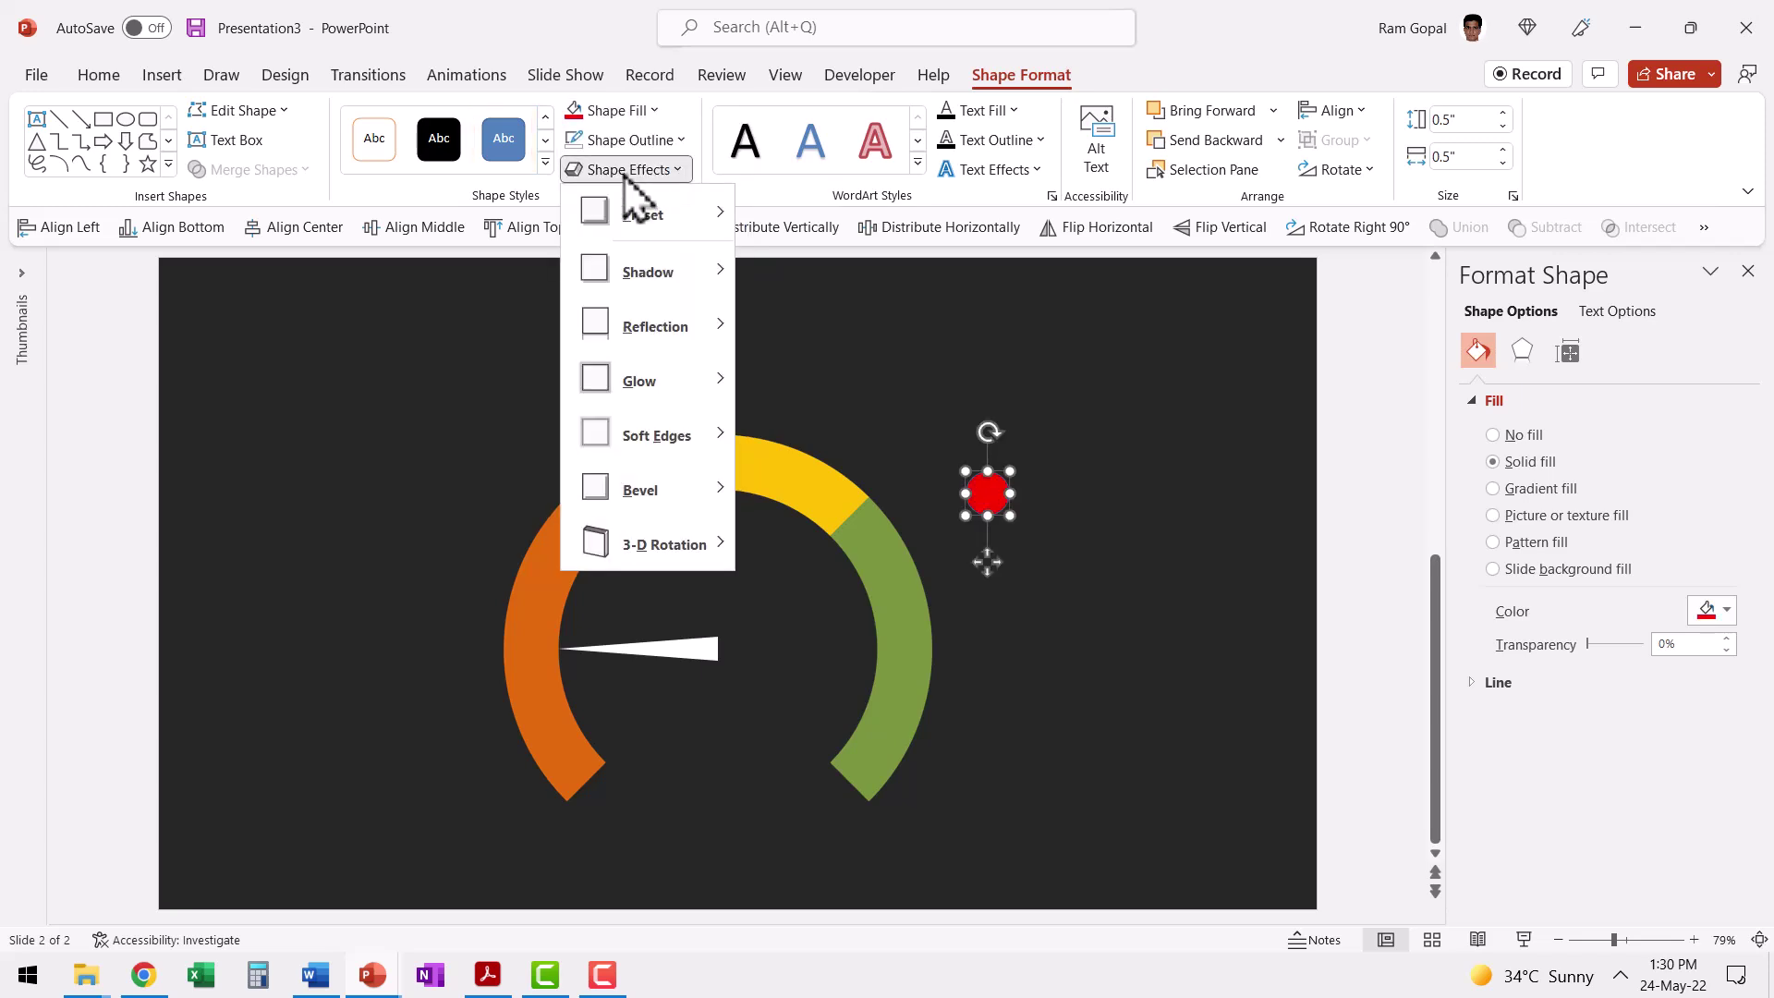
{"action": "mouse_move", "coordinate": [642, 232]}
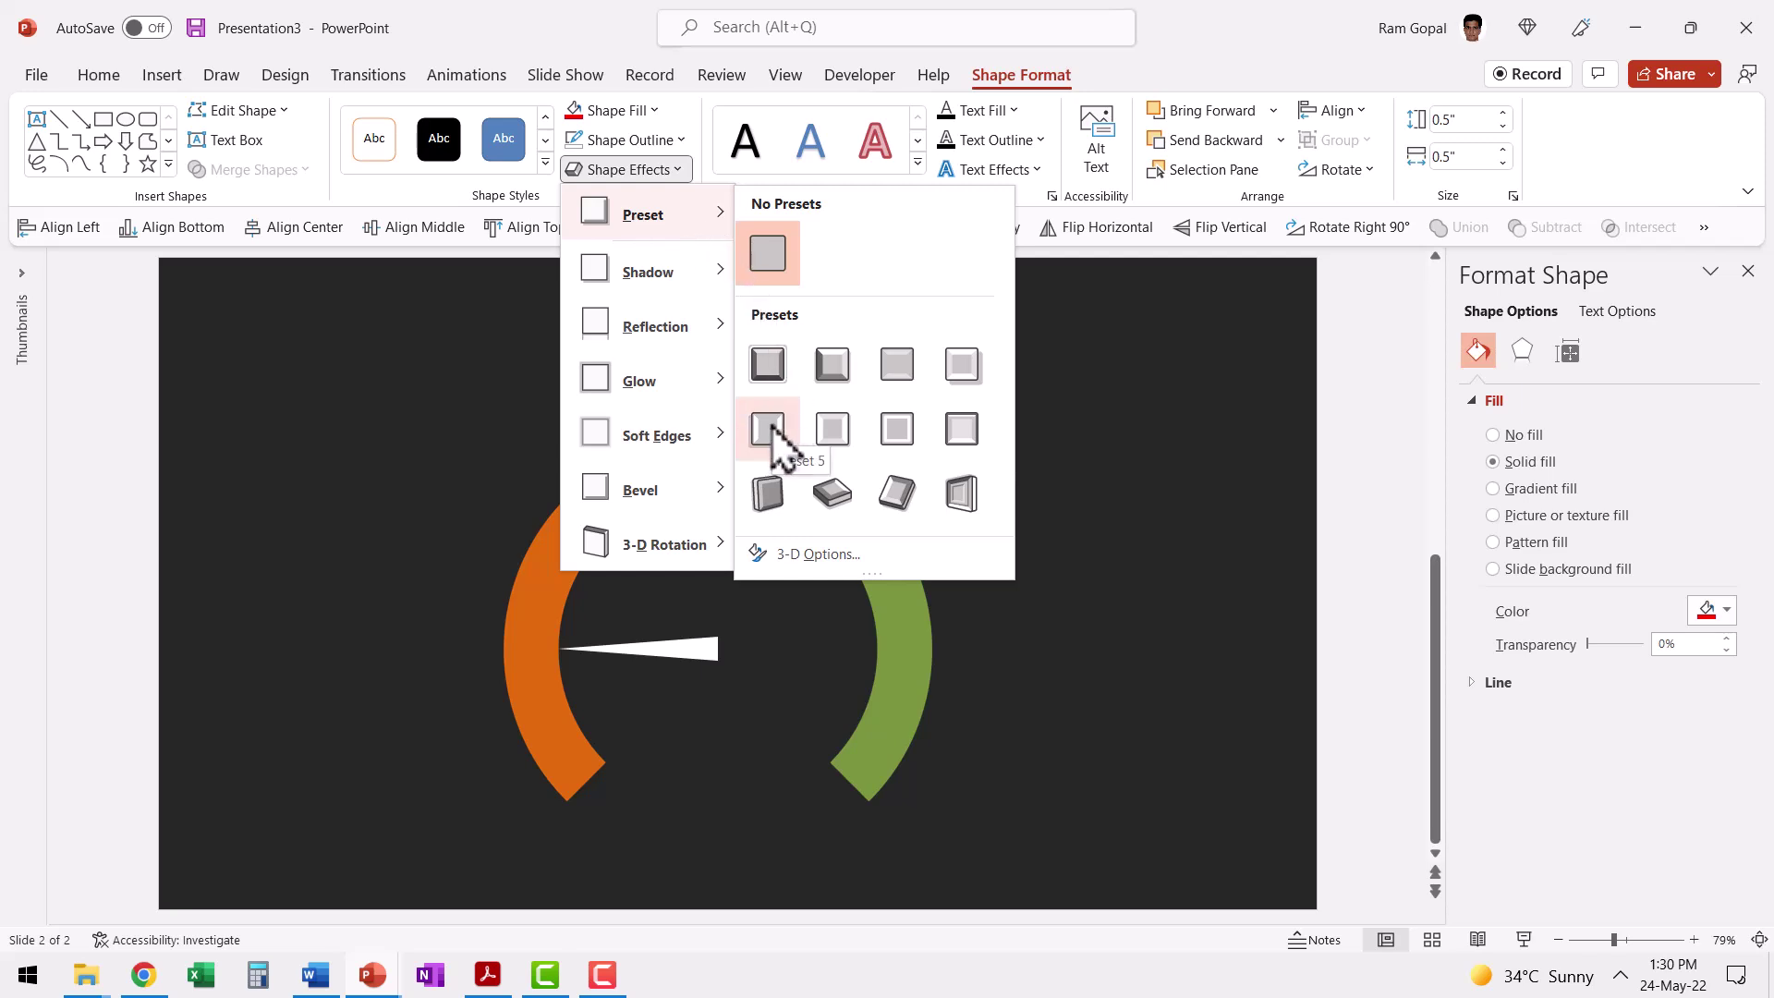
{"action": "left_click", "coordinate": [833, 370]}
{"action": "left_click_drag", "start_coordinate": [998, 515], "coordinate": [718, 650]}
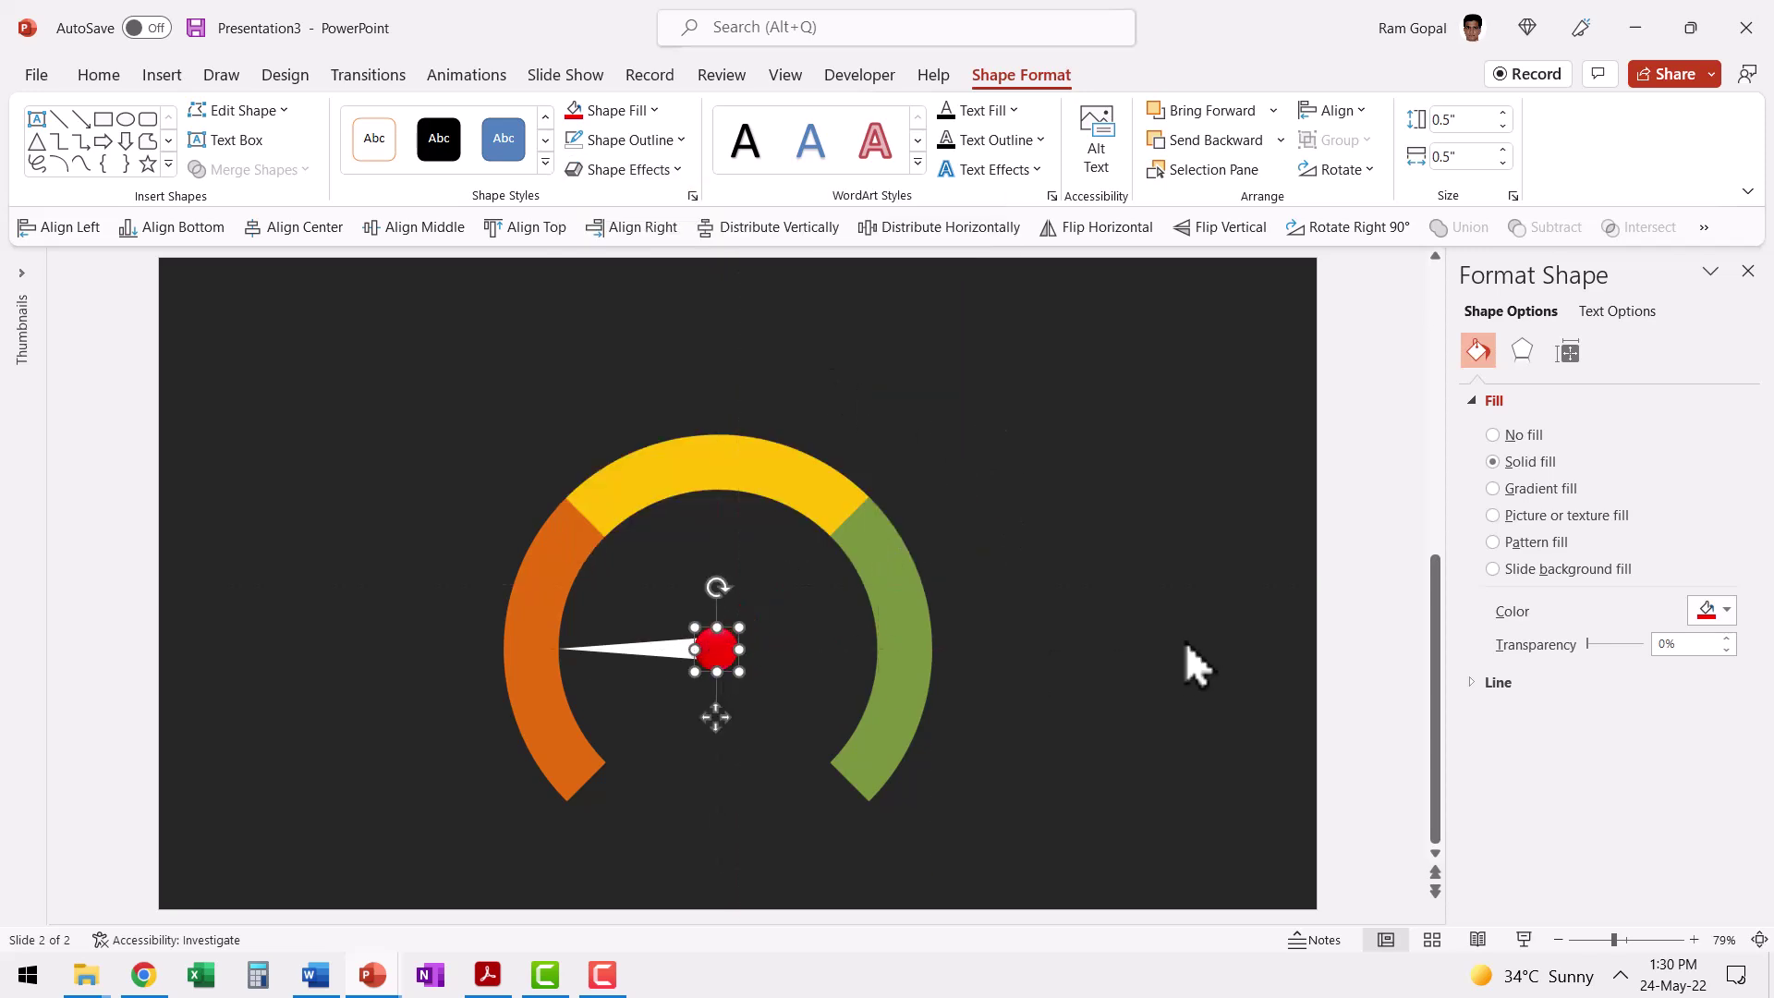
{"action": "left_click", "coordinate": [1185, 641]}
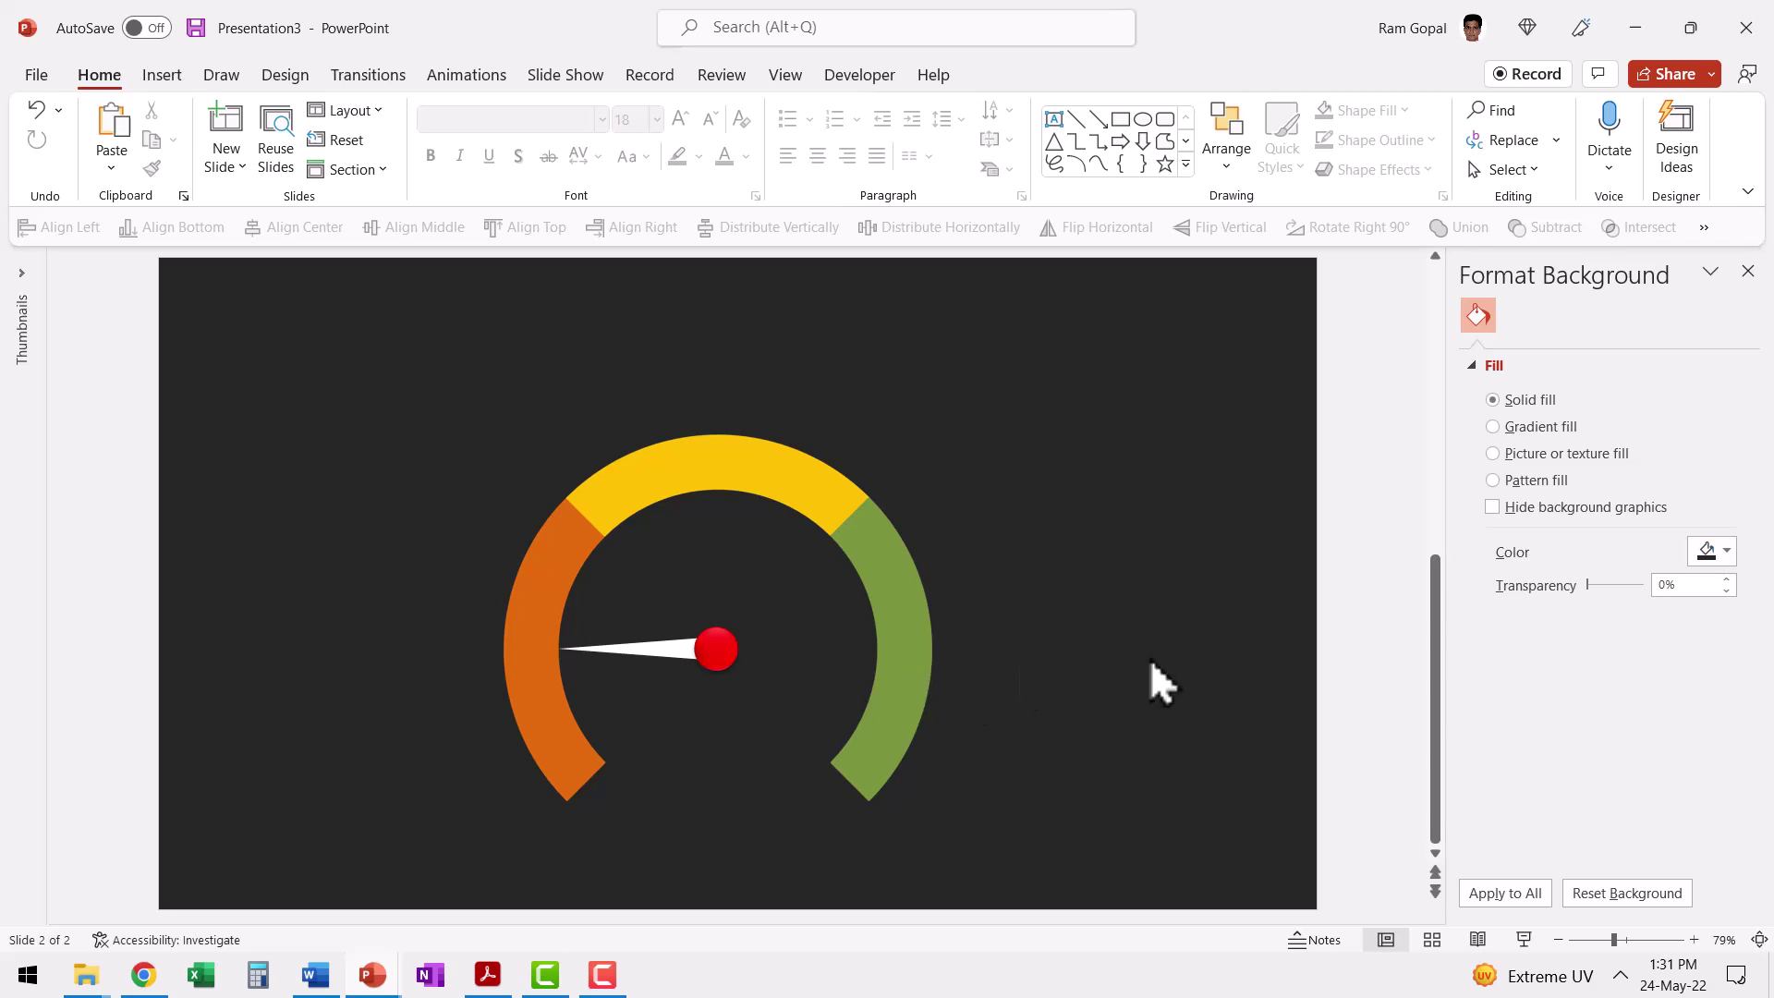
Copy the Worst, Normal and Best case text boxes from slide 1 onto slide 2.
{"action": "scroll", "coordinate": [1150, 658], "scroll_direction": "up", "scroll_amount": 1}
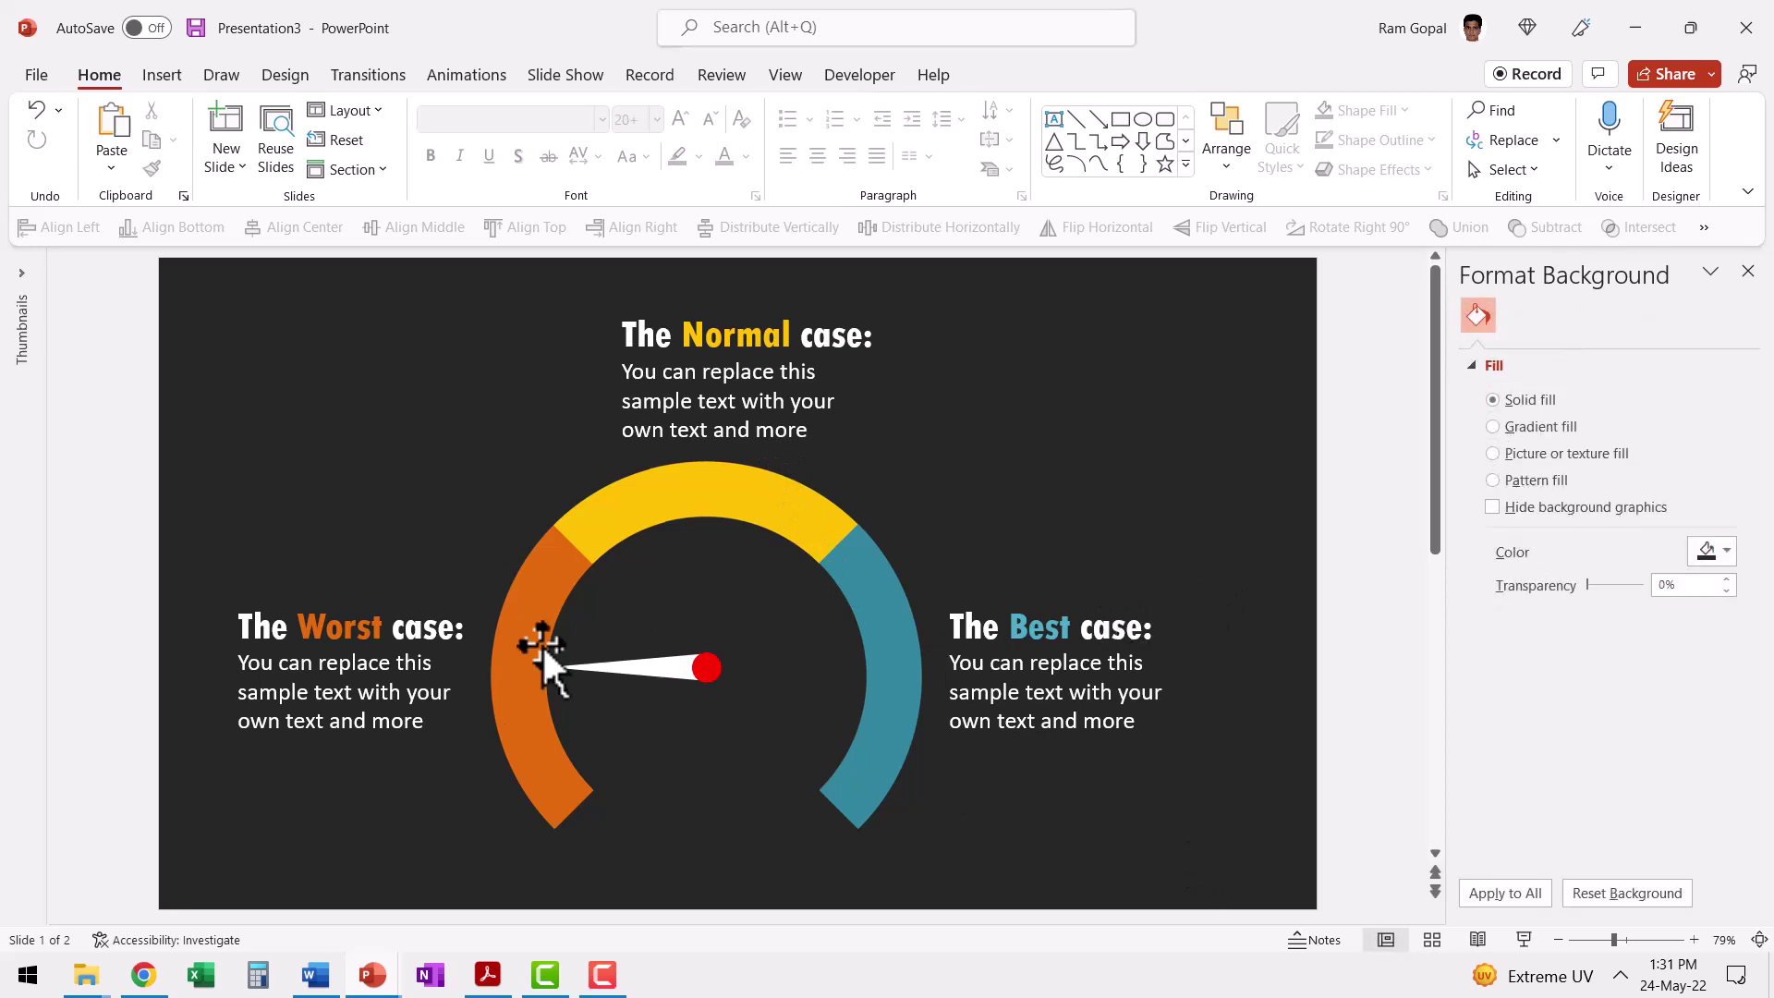
{"action": "left_click", "coordinate": [448, 638]}
{"action": "left_click", "coordinate": [697, 424], "text": "shift"}
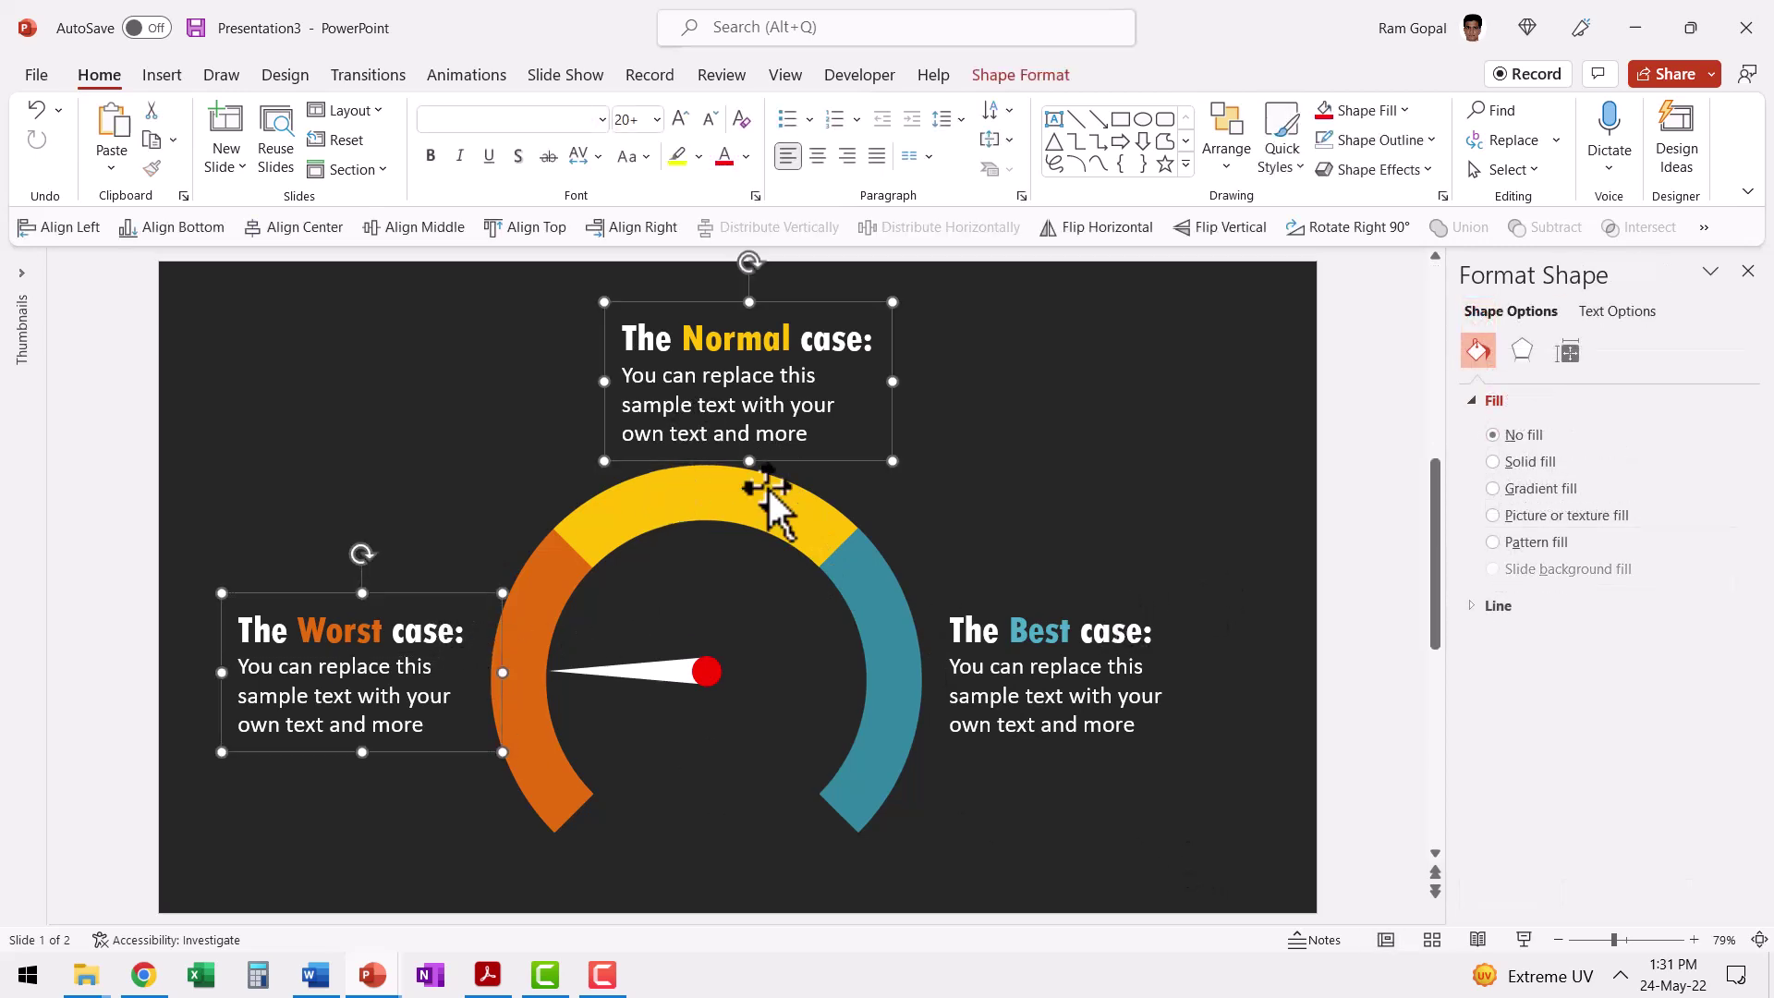
{"action": "left_click", "coordinate": [1008, 615], "text": "shift"}
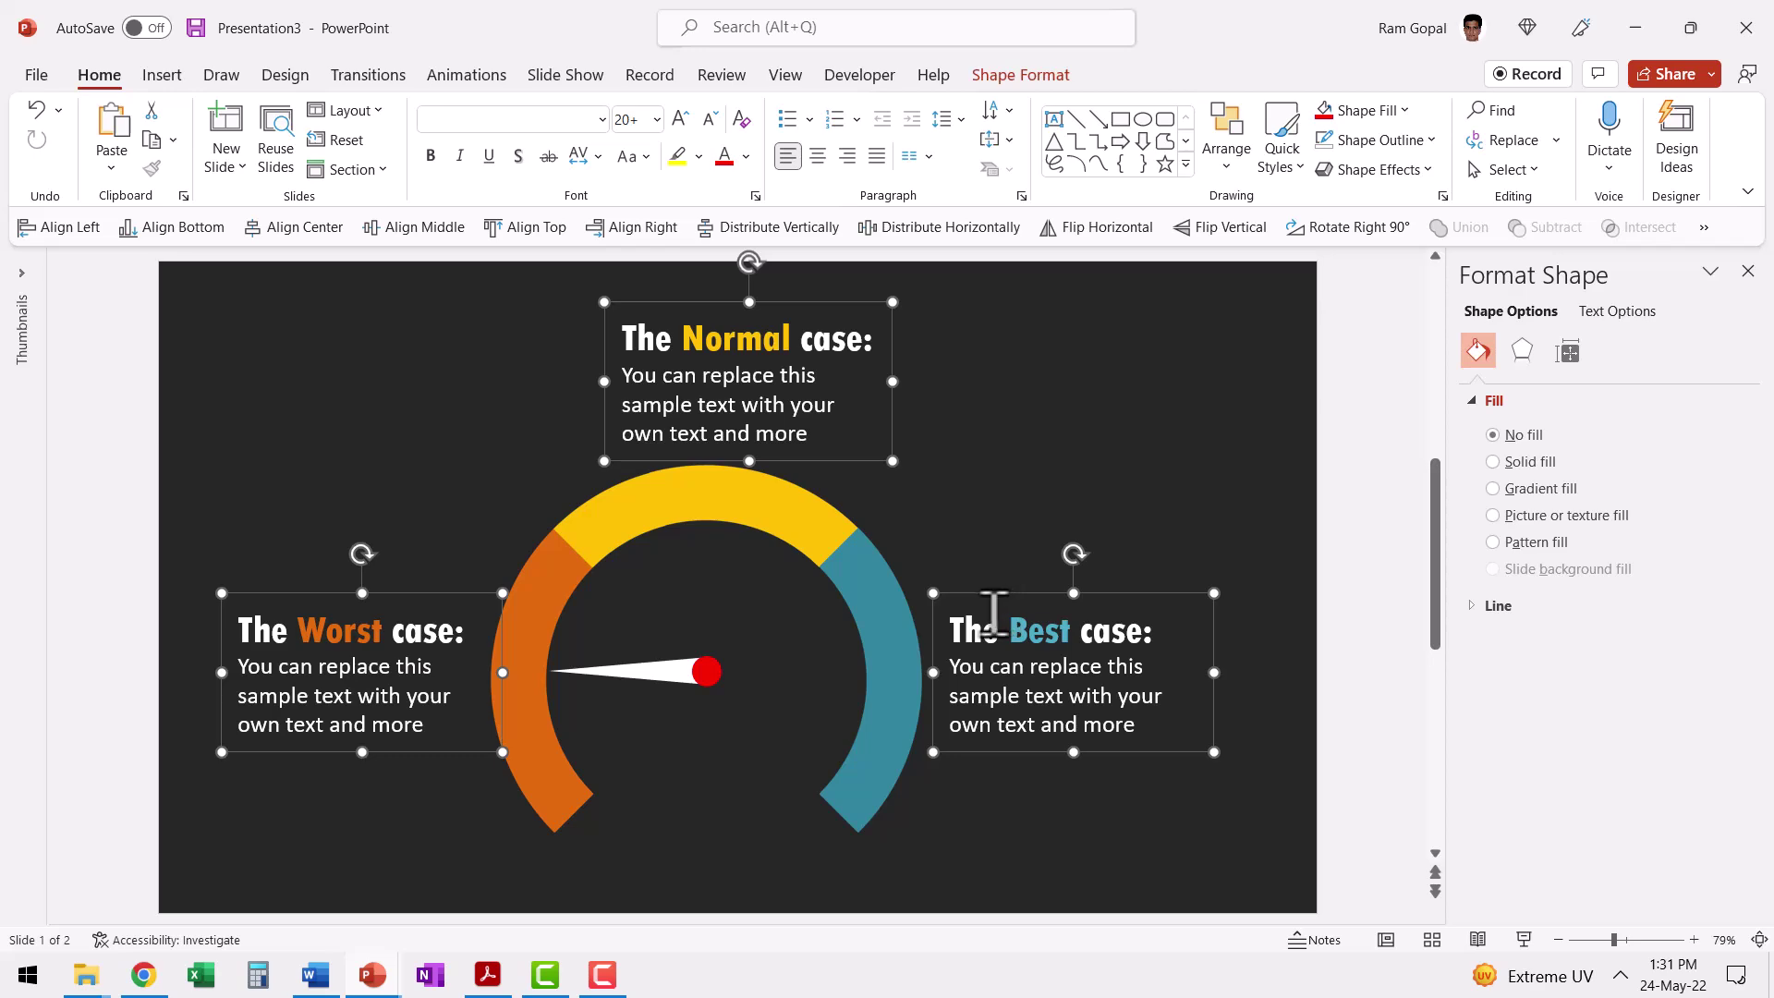
{"action": "scroll", "coordinate": [1229, 545], "scroll_direction": "down", "scroll_amount": 1}
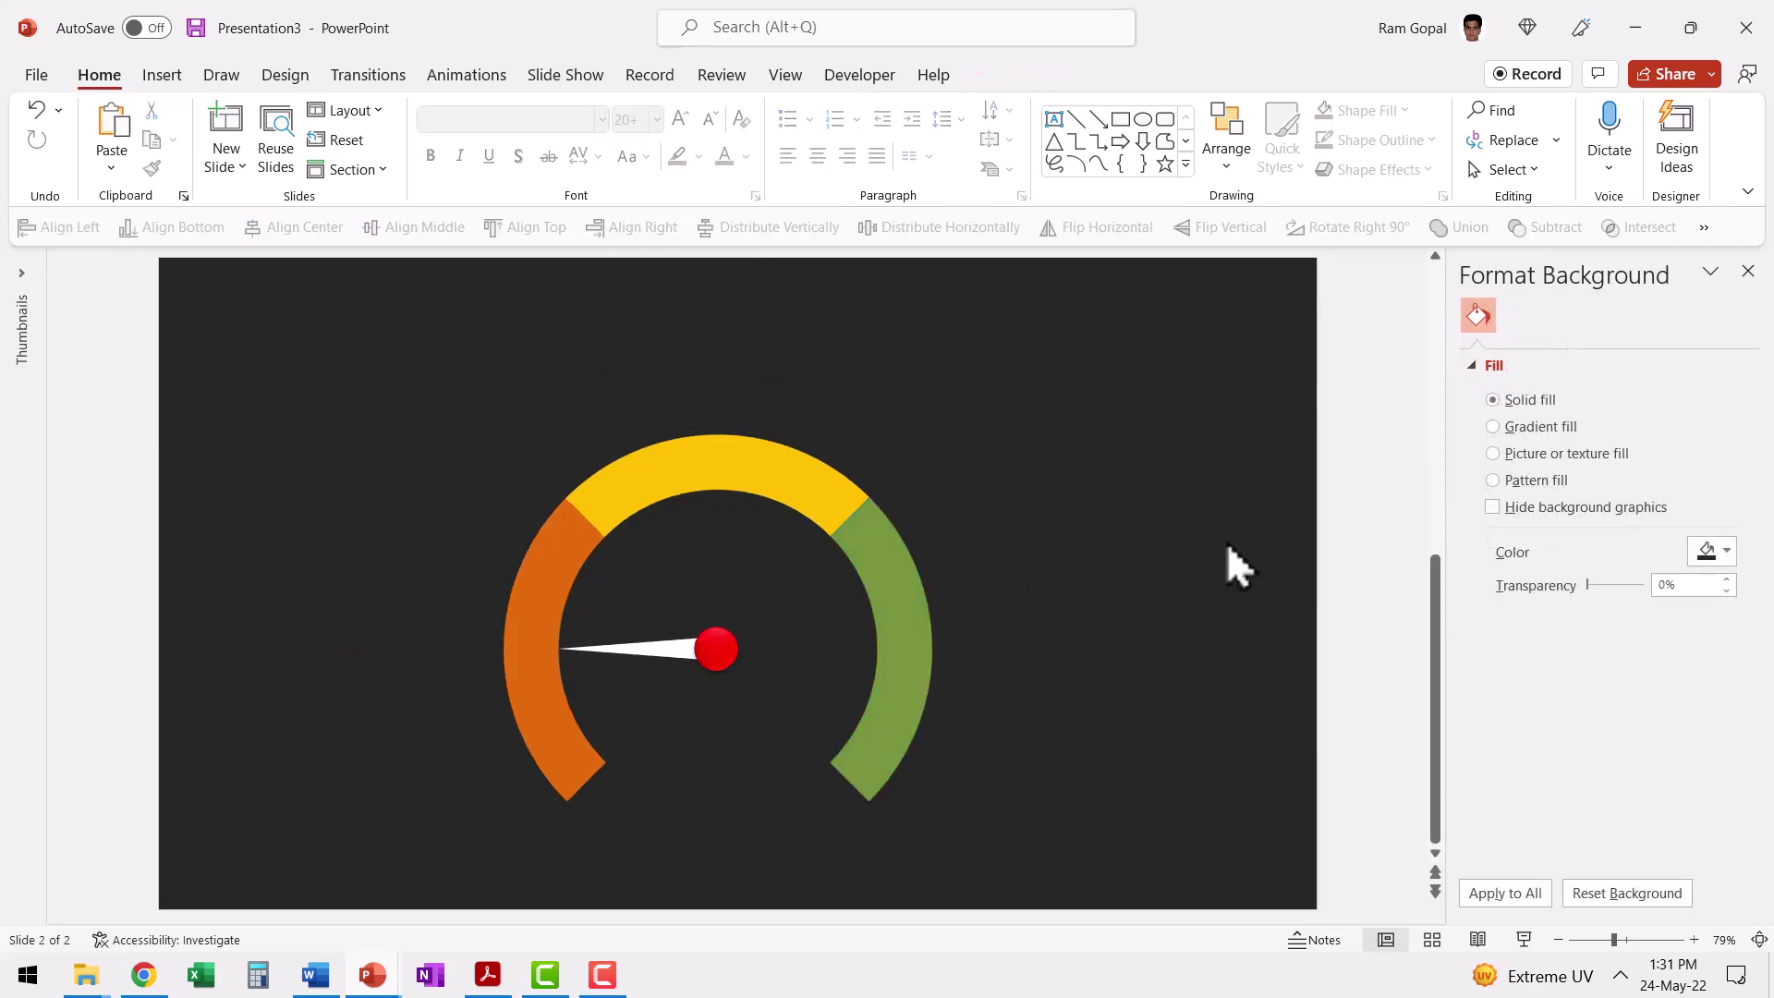
{"action": "key", "text": "ctrl+v"}
{"action": "left_click", "coordinate": [1201, 518]}
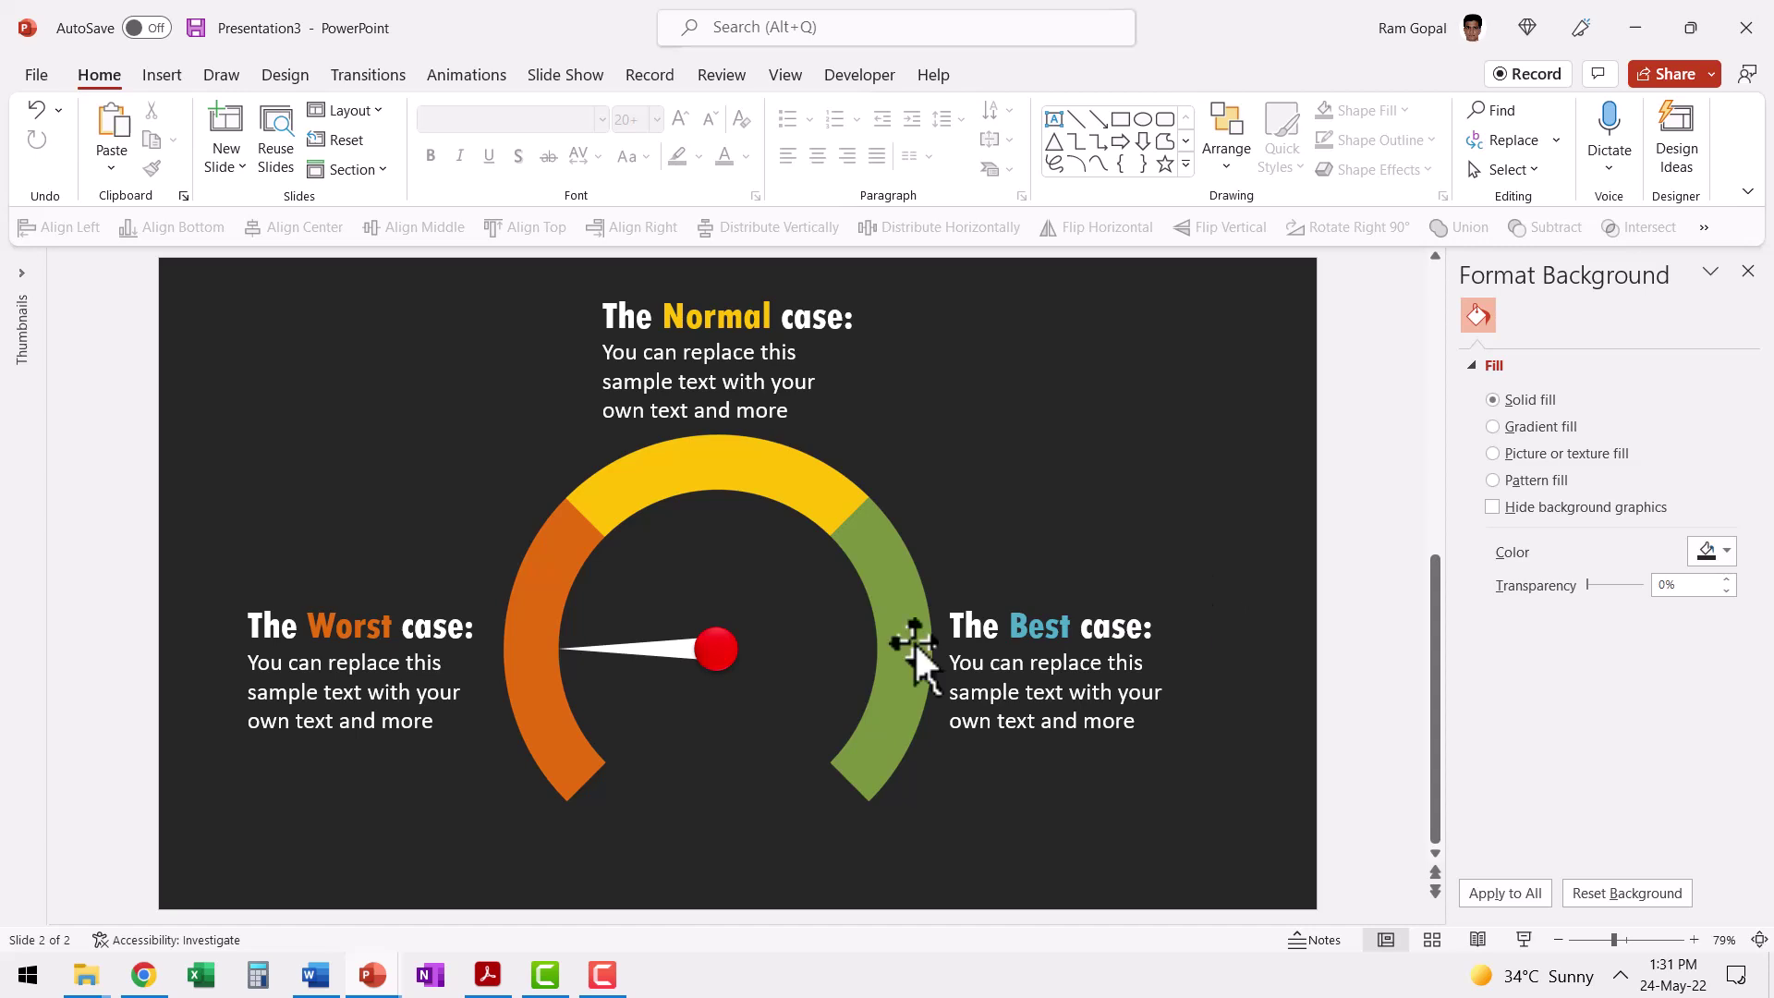
Give the needle a Wipe entrance animation from the right.
{"action": "left_click", "coordinate": [673, 650]}
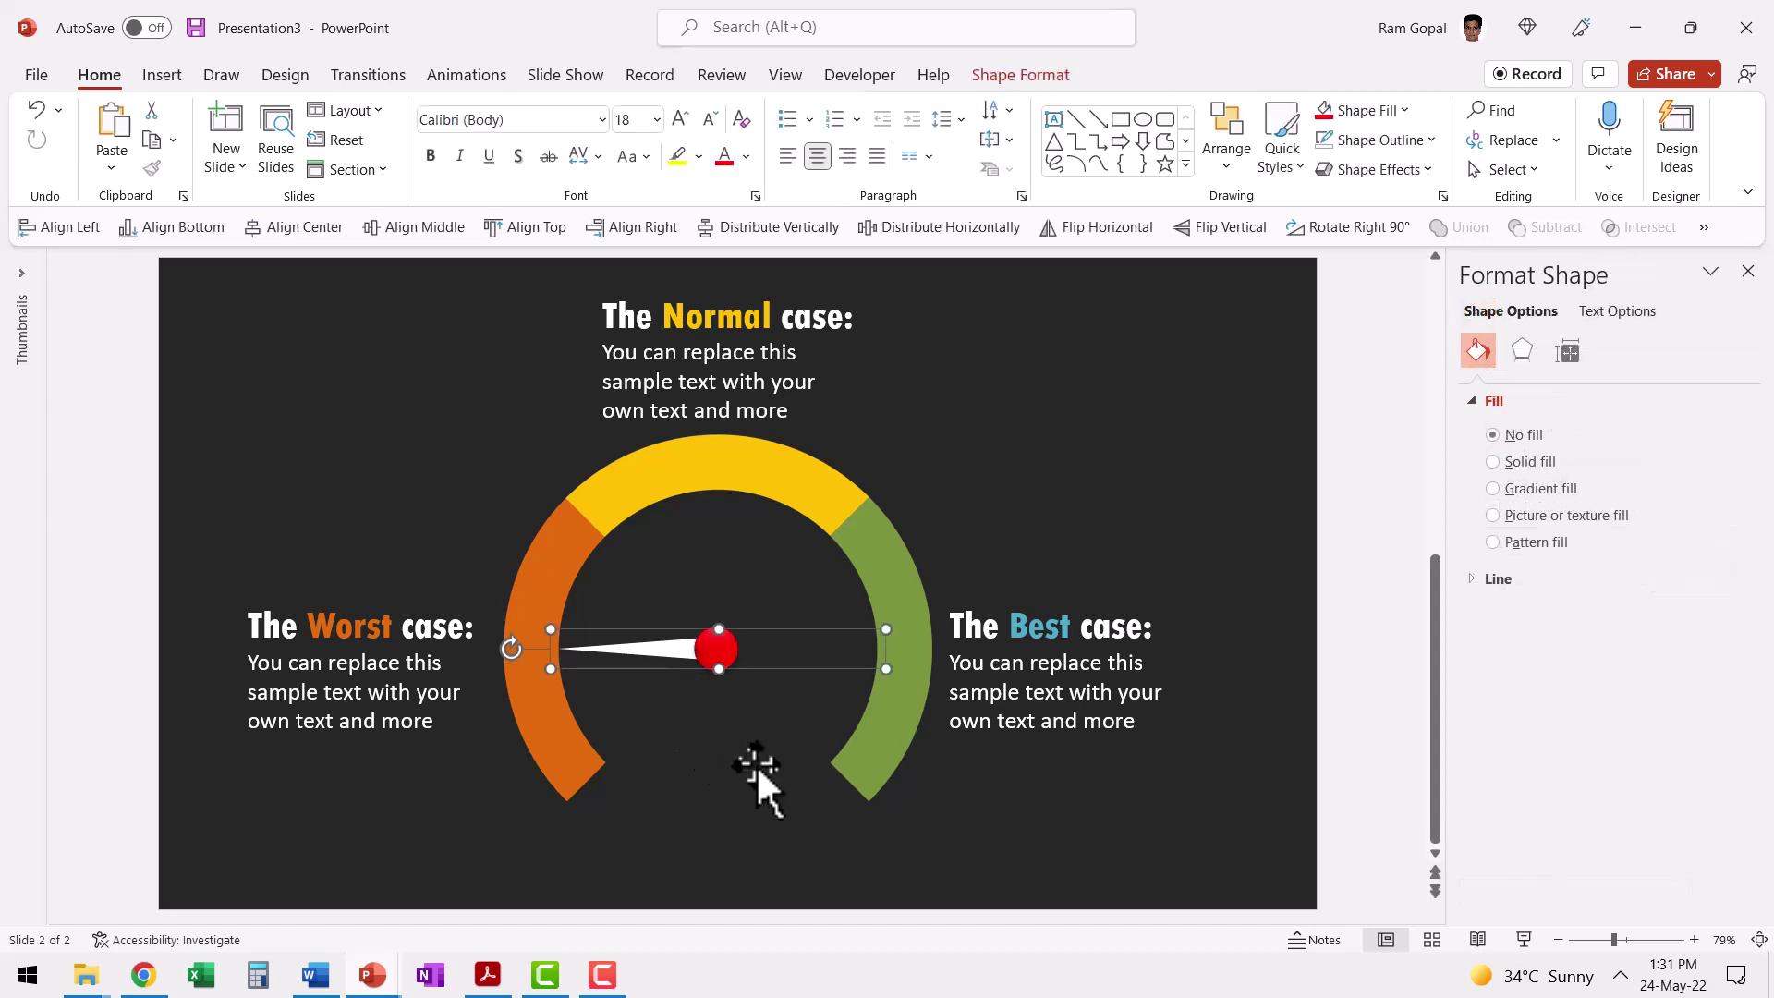
{"action": "left_click", "coordinate": [492, 78]}
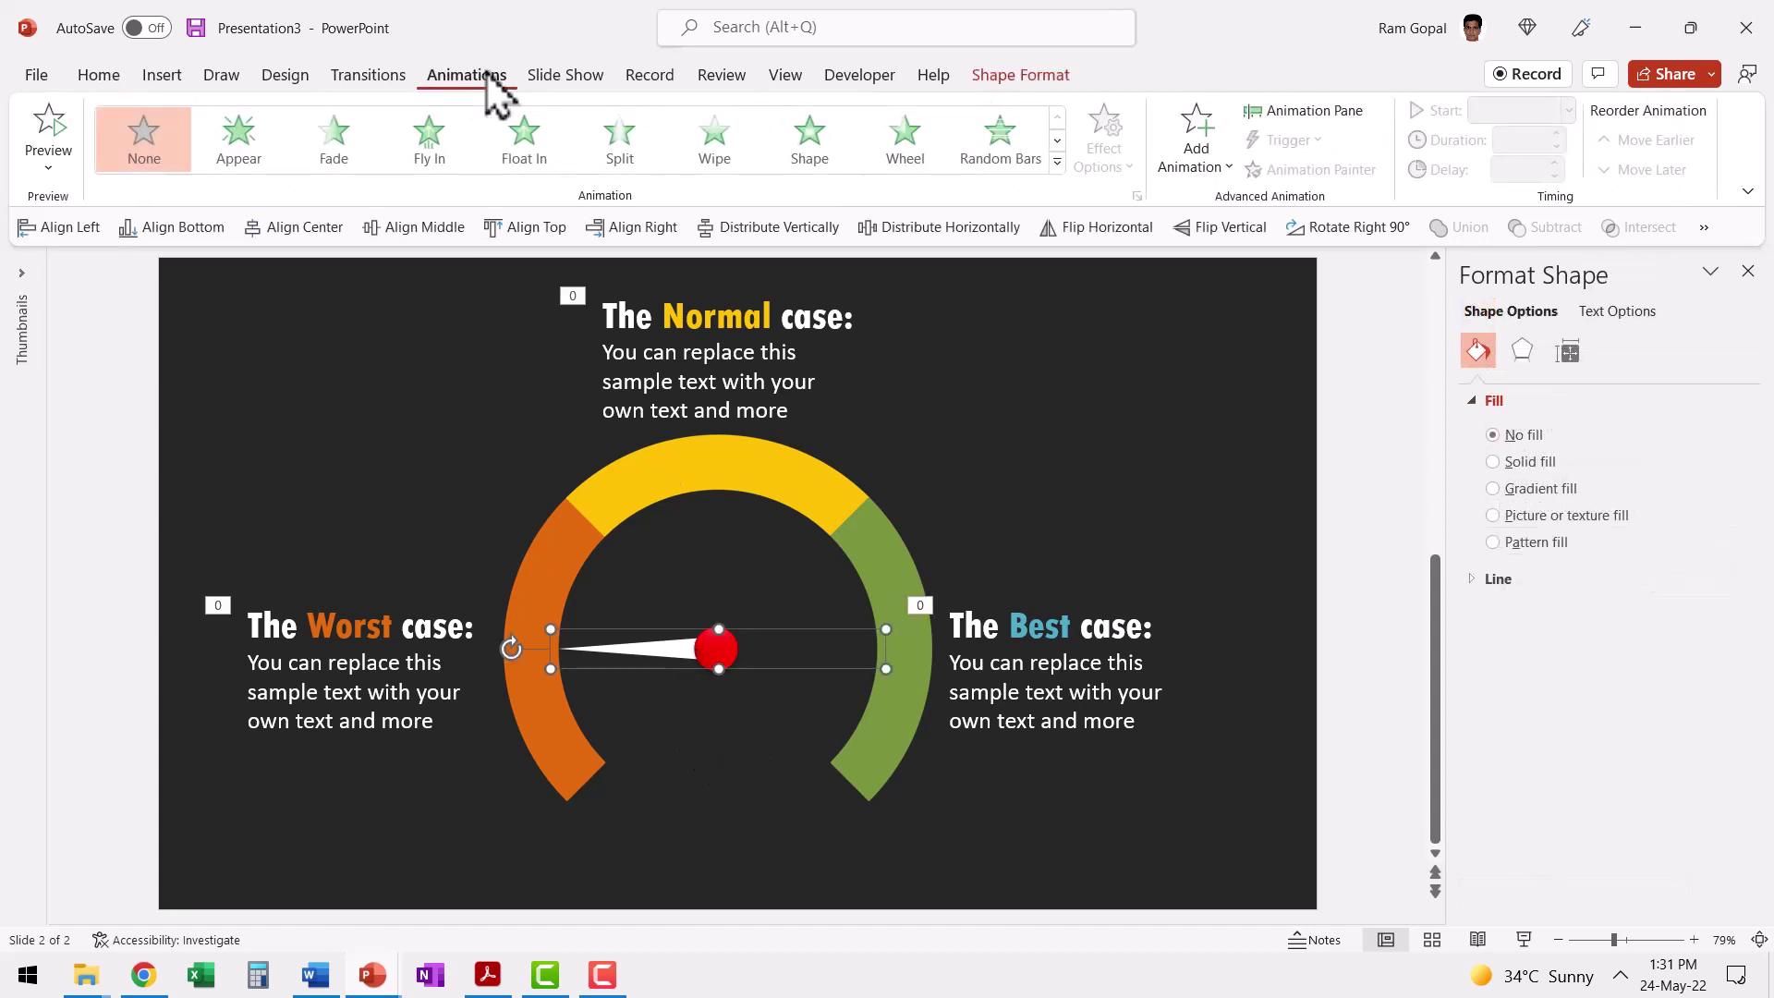
{"action": "left_click", "coordinate": [716, 138]}
{"action": "left_click", "coordinate": [1113, 161]}
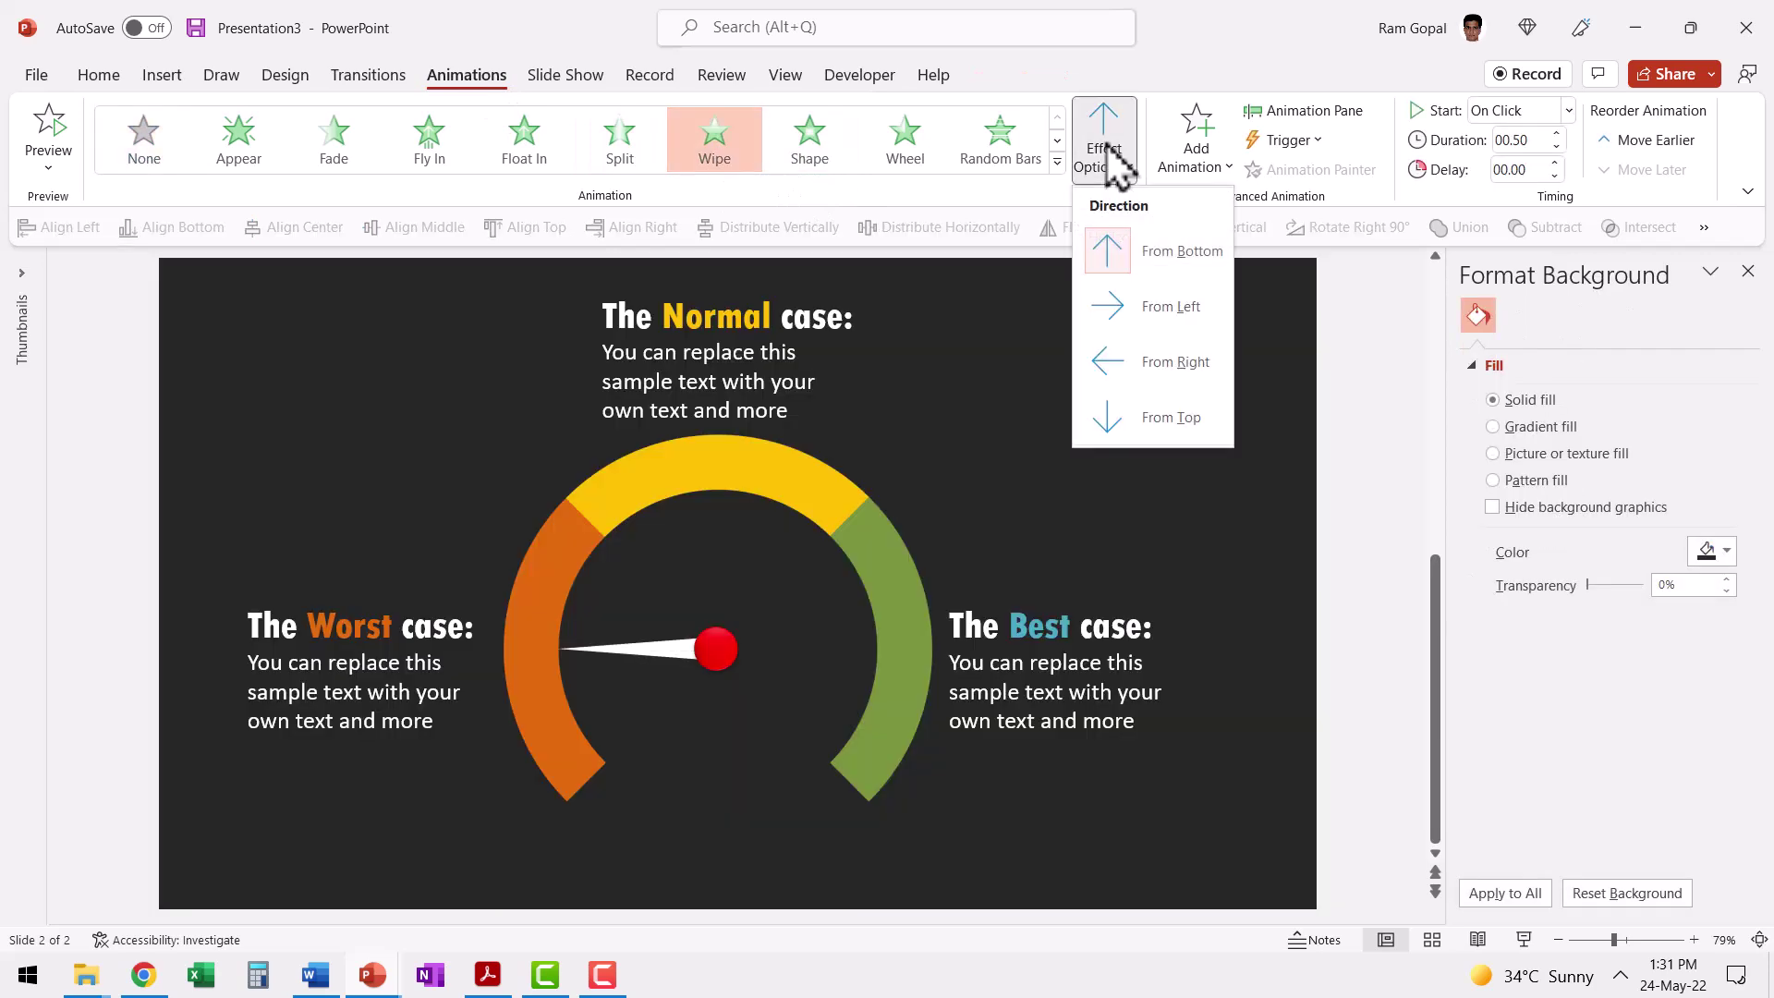
{"action": "left_click", "coordinate": [1185, 383]}
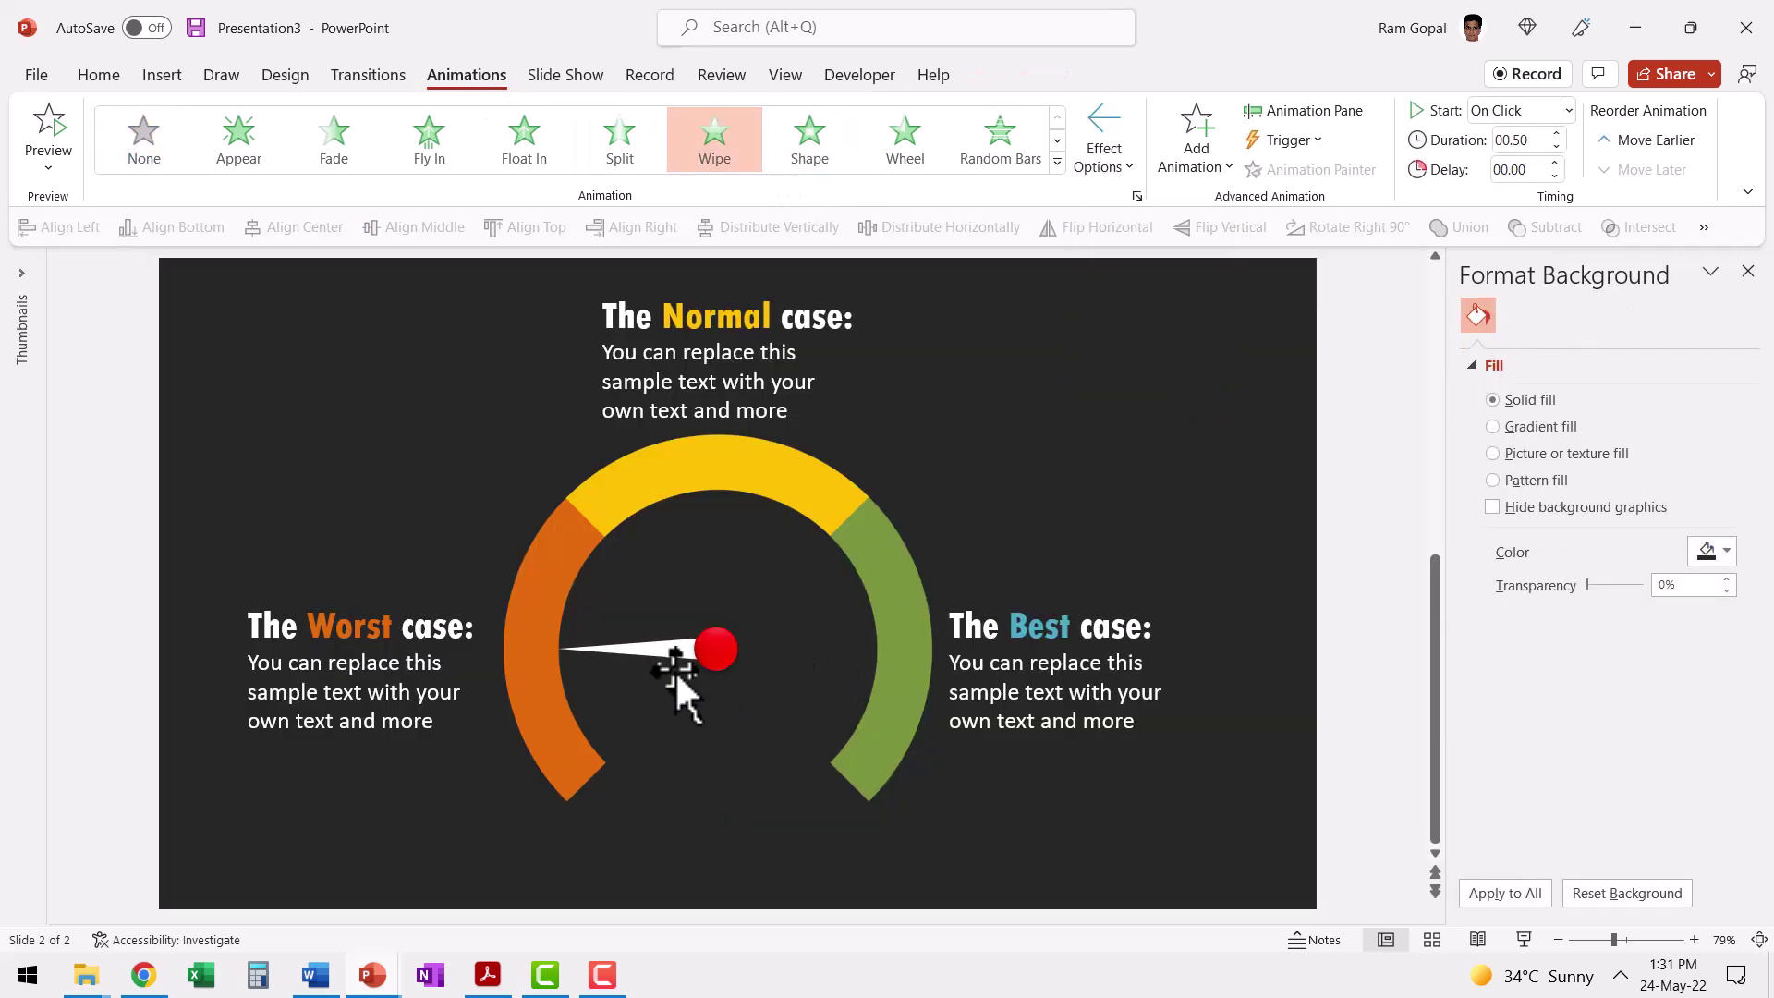
Make the Worst case text Fade in, starting After Previous.
{"action": "left_click", "coordinate": [1306, 110]}
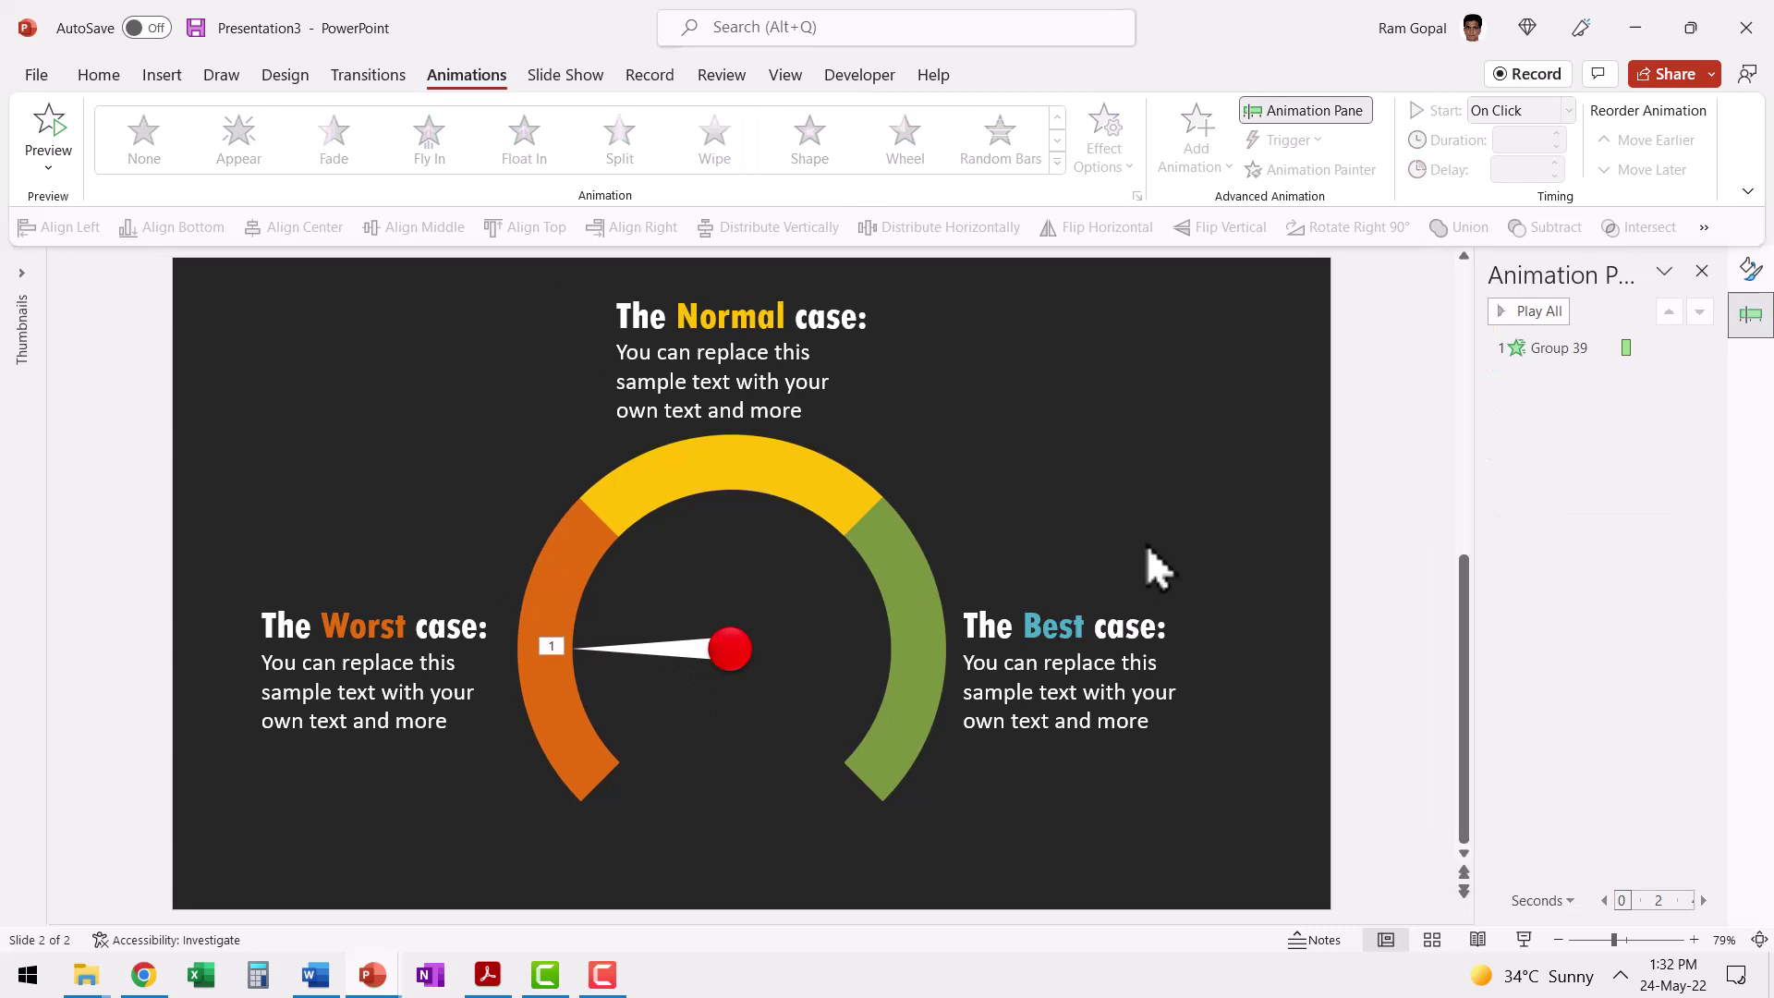
{"action": "left_click", "coordinate": [440, 739]}
{"action": "left_click", "coordinate": [330, 148]}
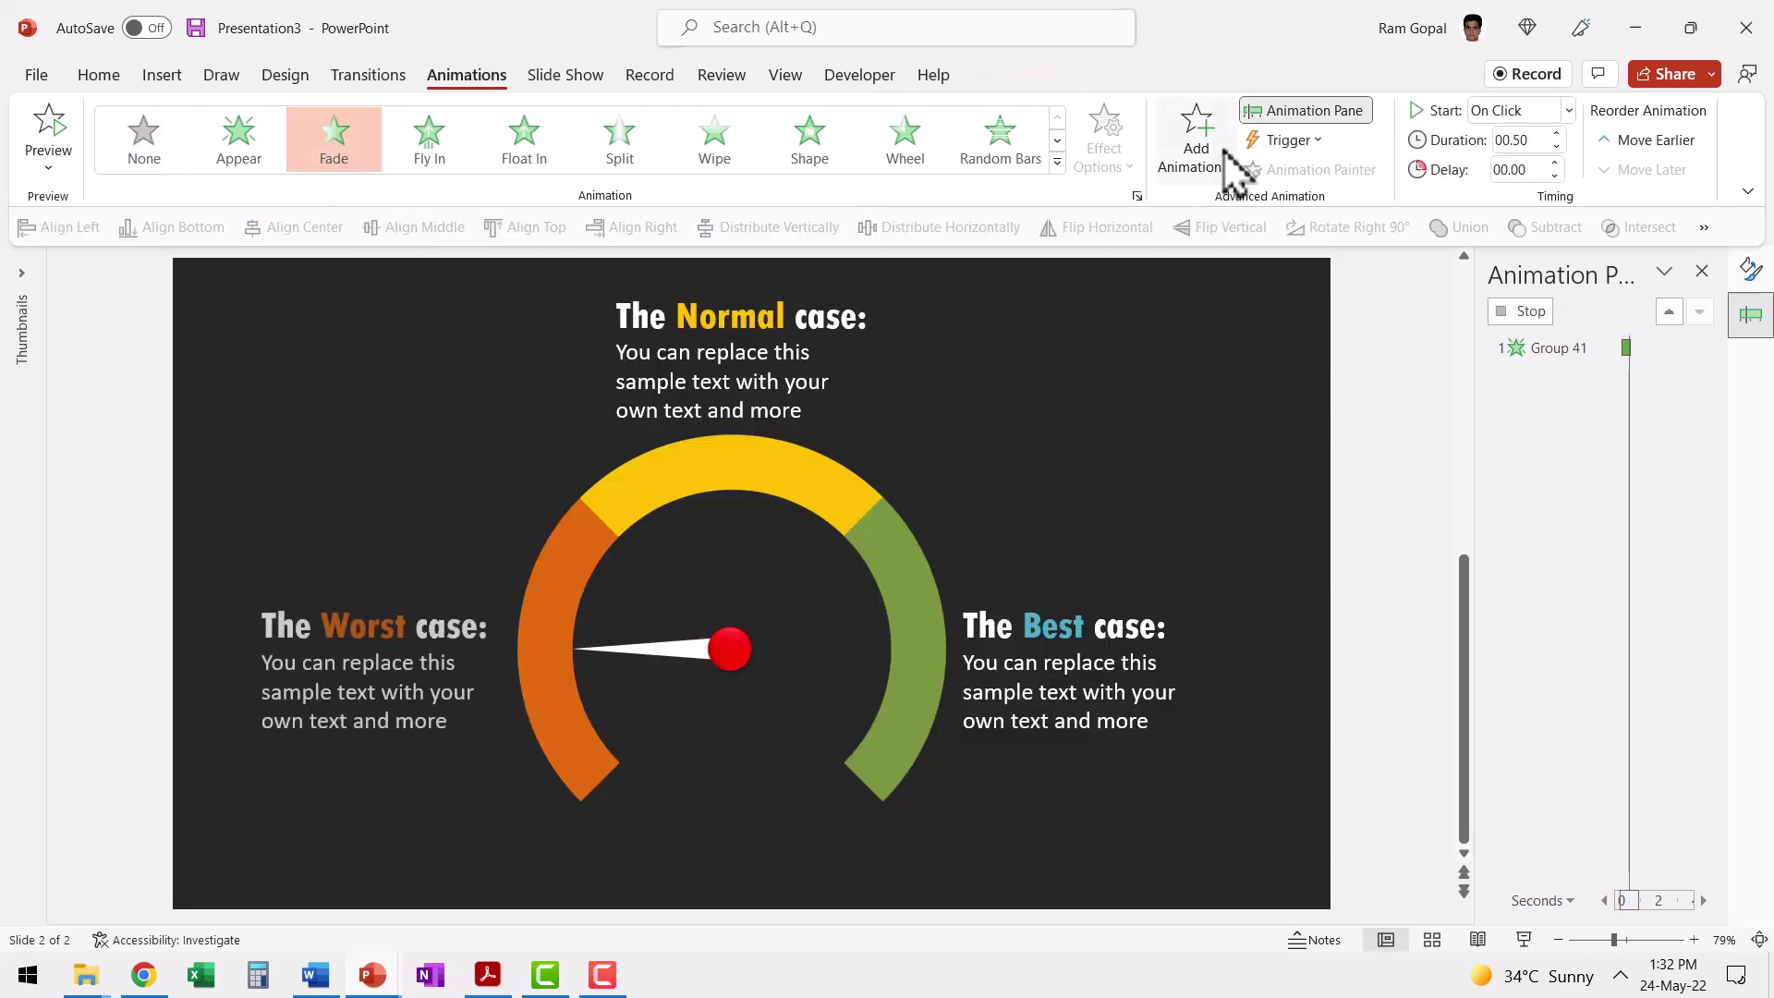
{"action": "left_click", "coordinate": [1569, 110]}
{"action": "left_click", "coordinate": [1525, 196]}
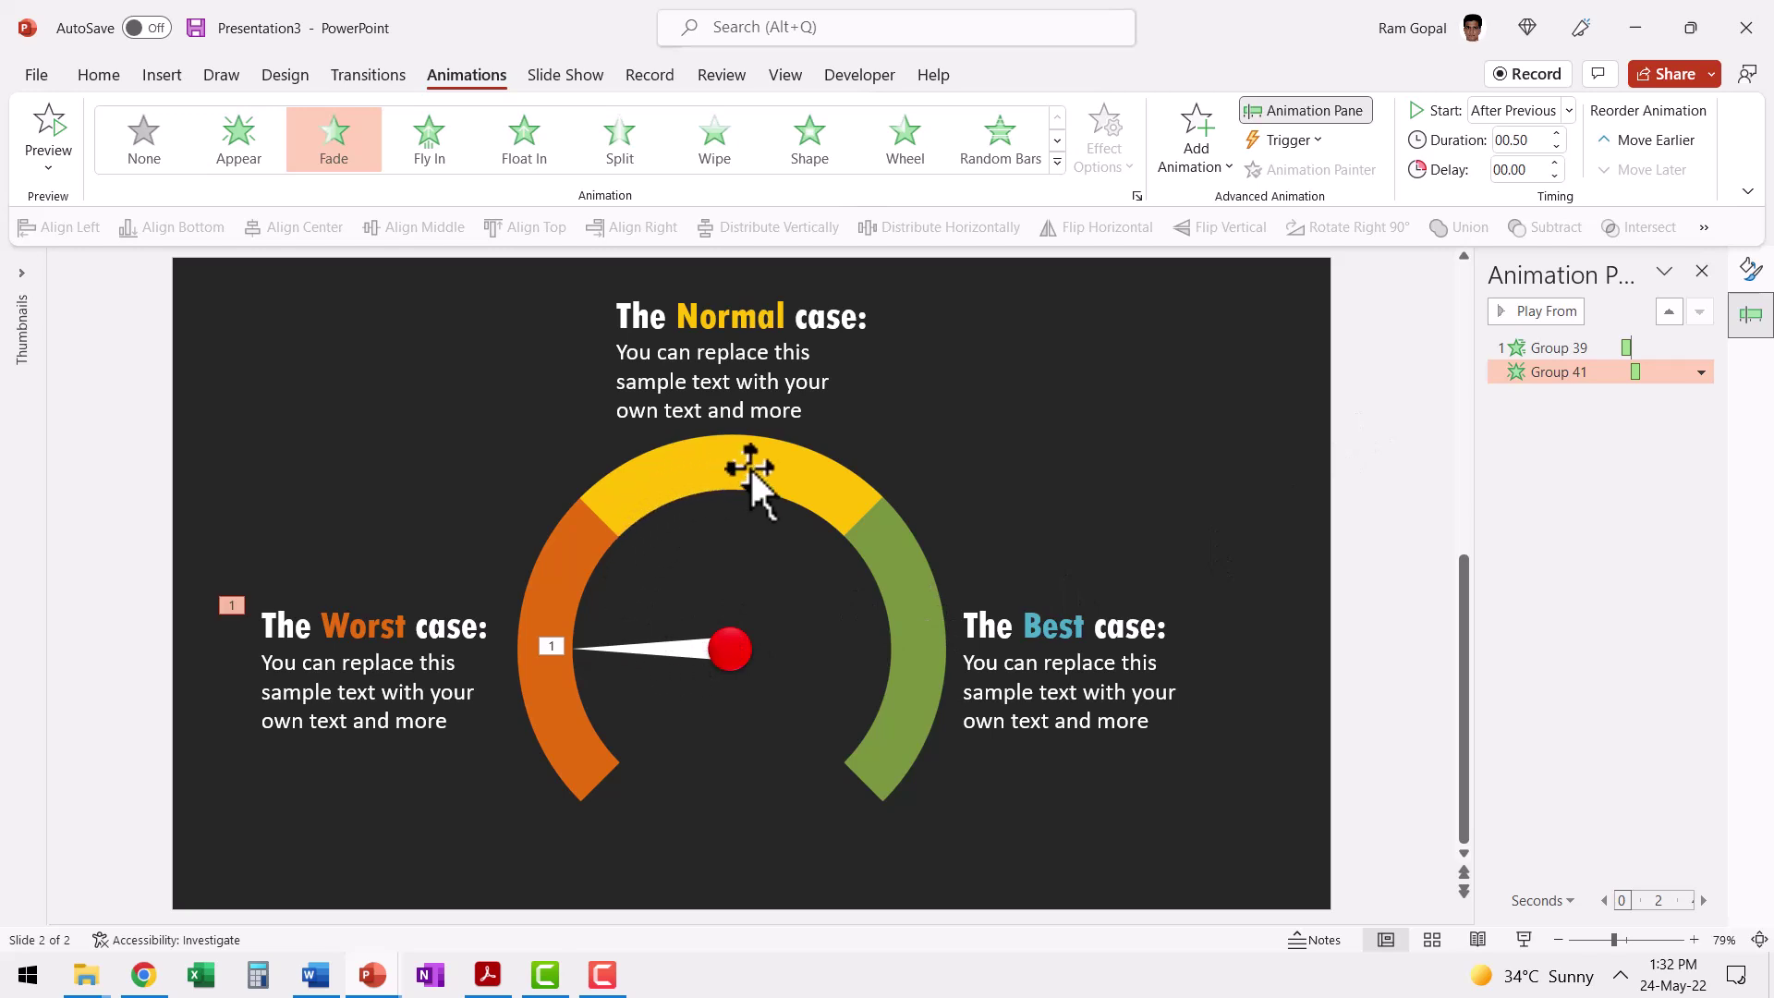
Add a Quarter Spin emphasis animation to the needle.
{"action": "left_click", "coordinate": [692, 651]}
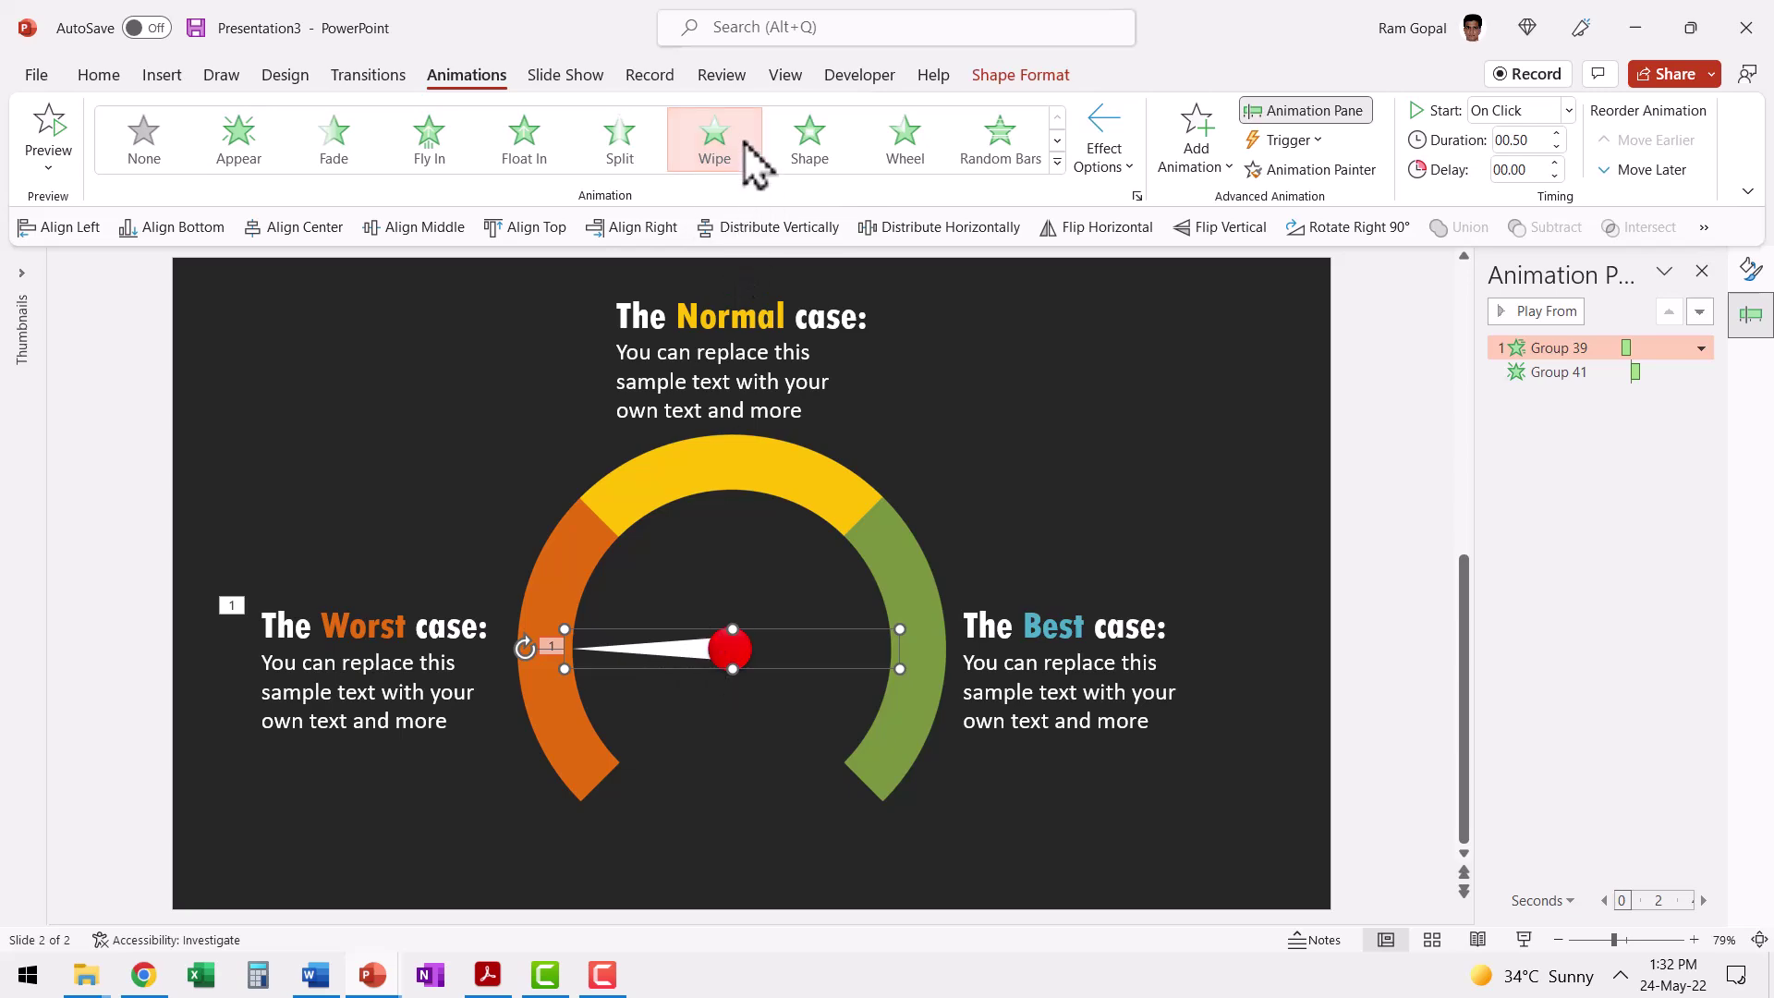
{"action": "left_click", "coordinate": [1211, 168]}
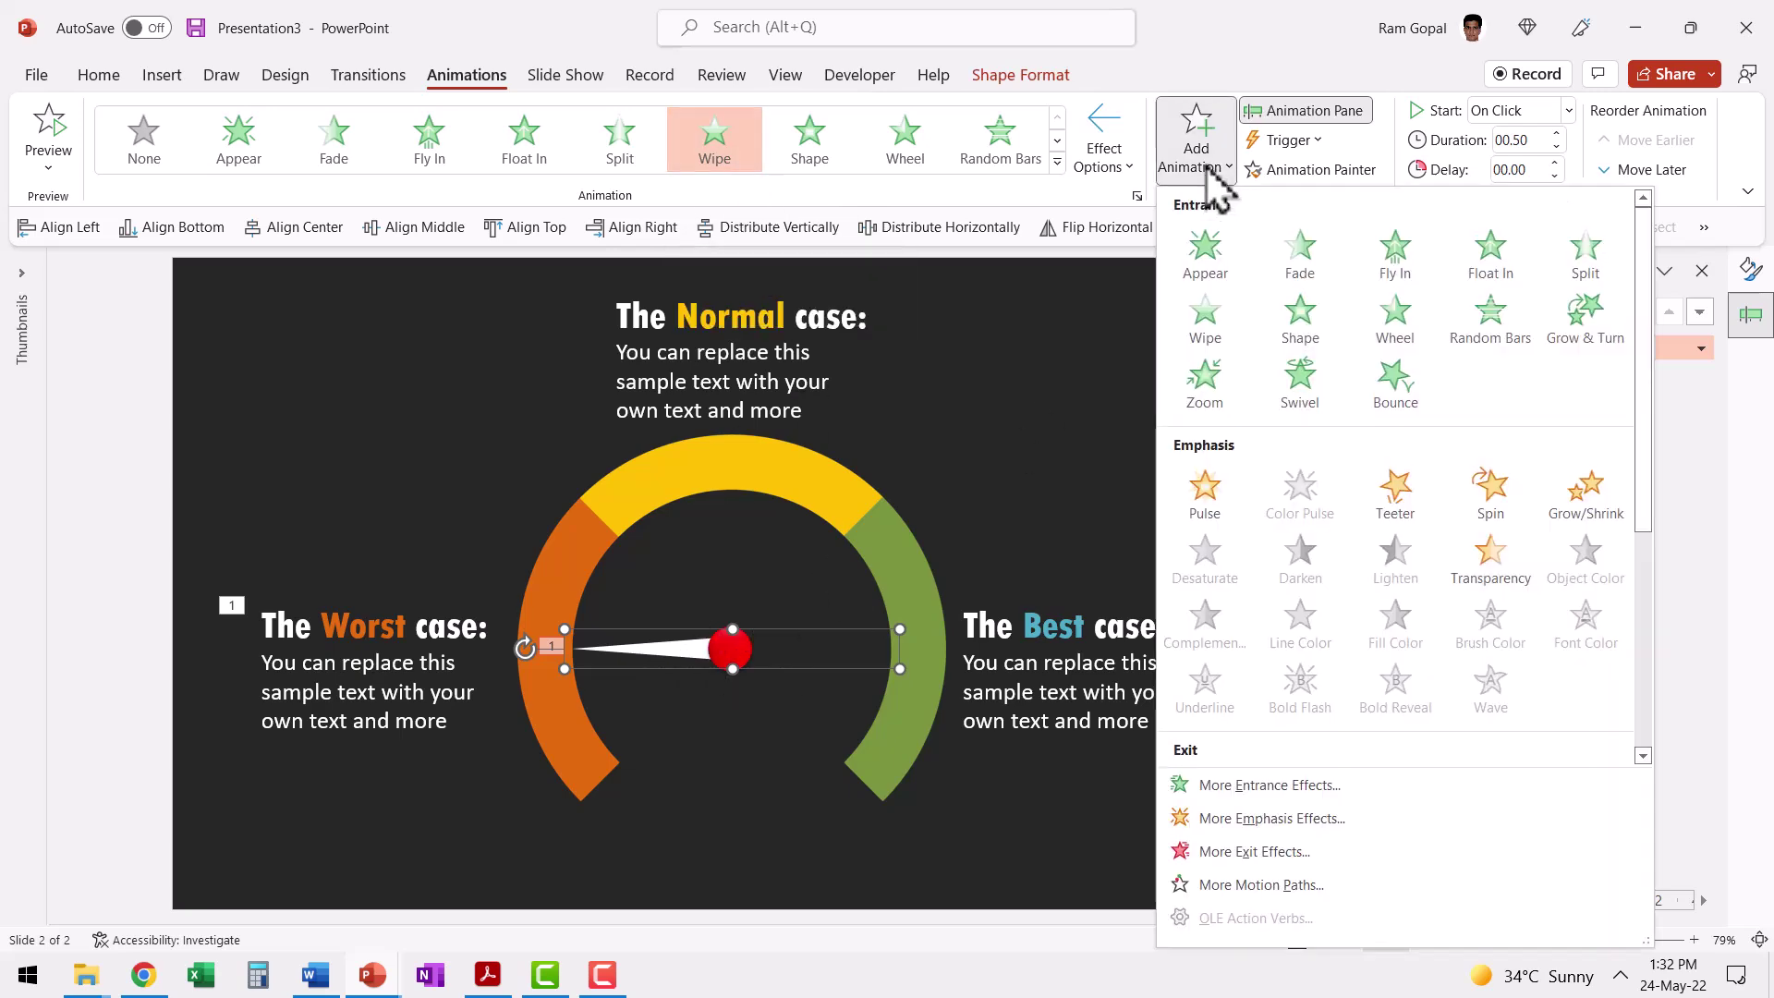
{"action": "left_click", "coordinate": [1484, 495]}
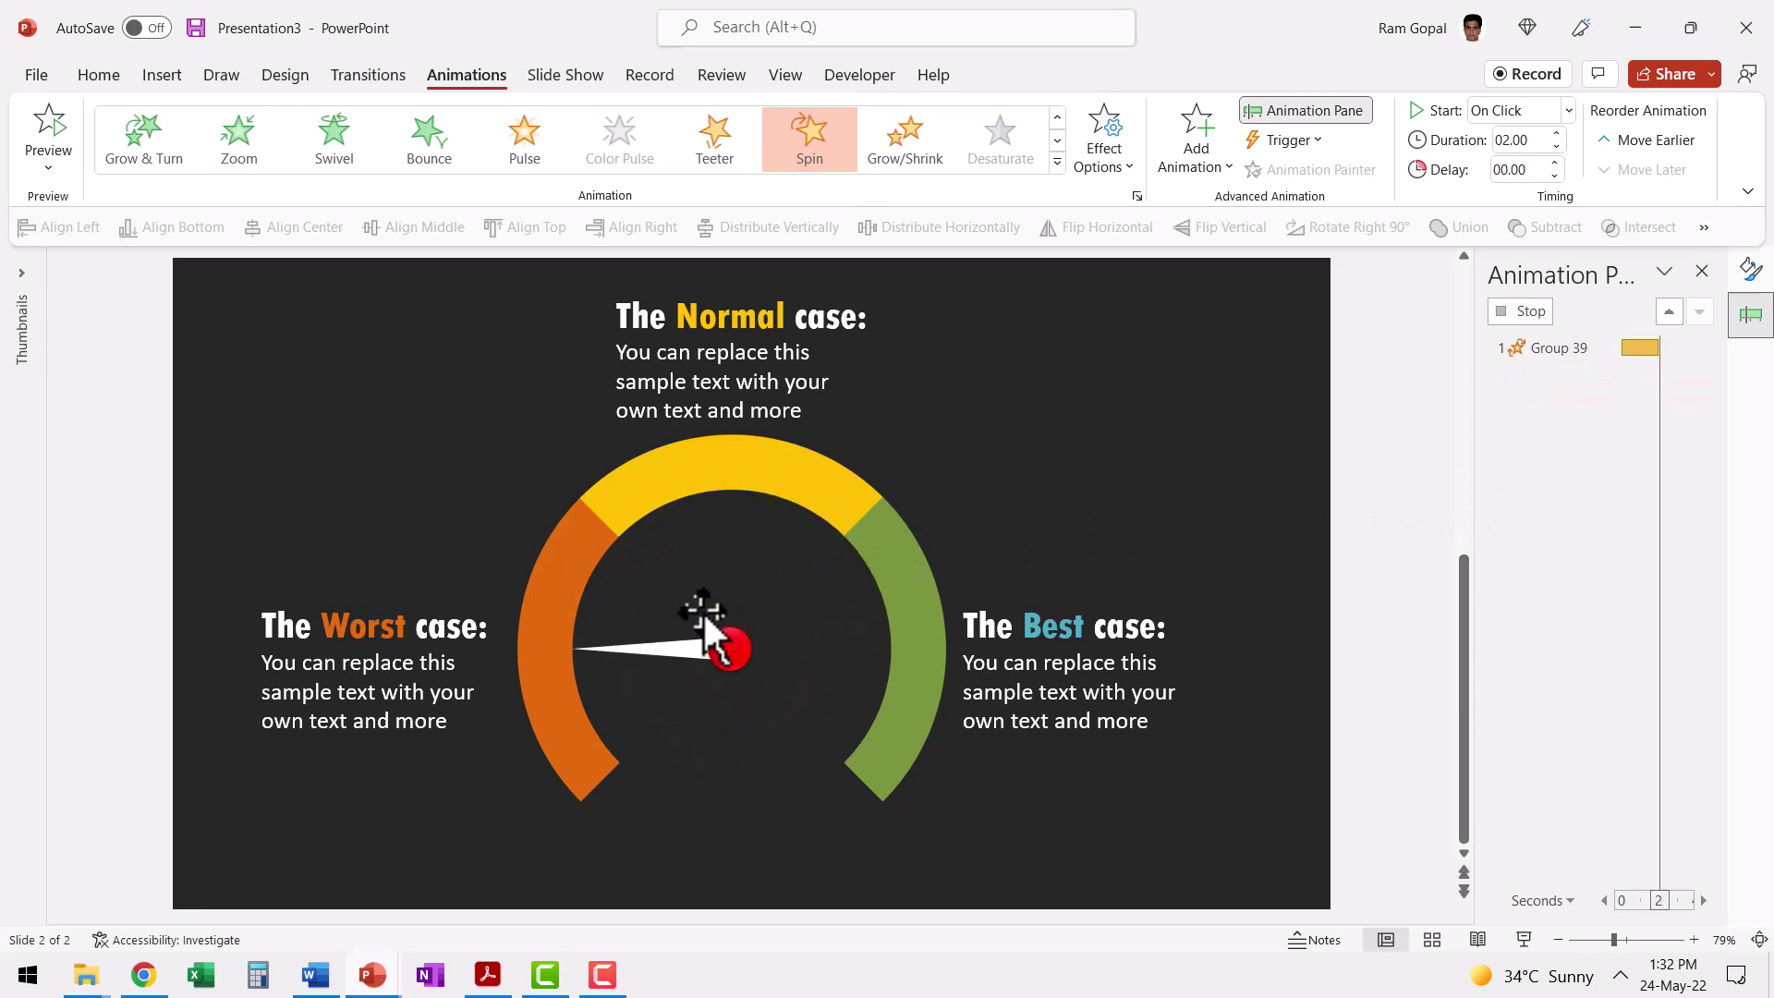
{"action": "left_click", "coordinate": [1102, 157]}
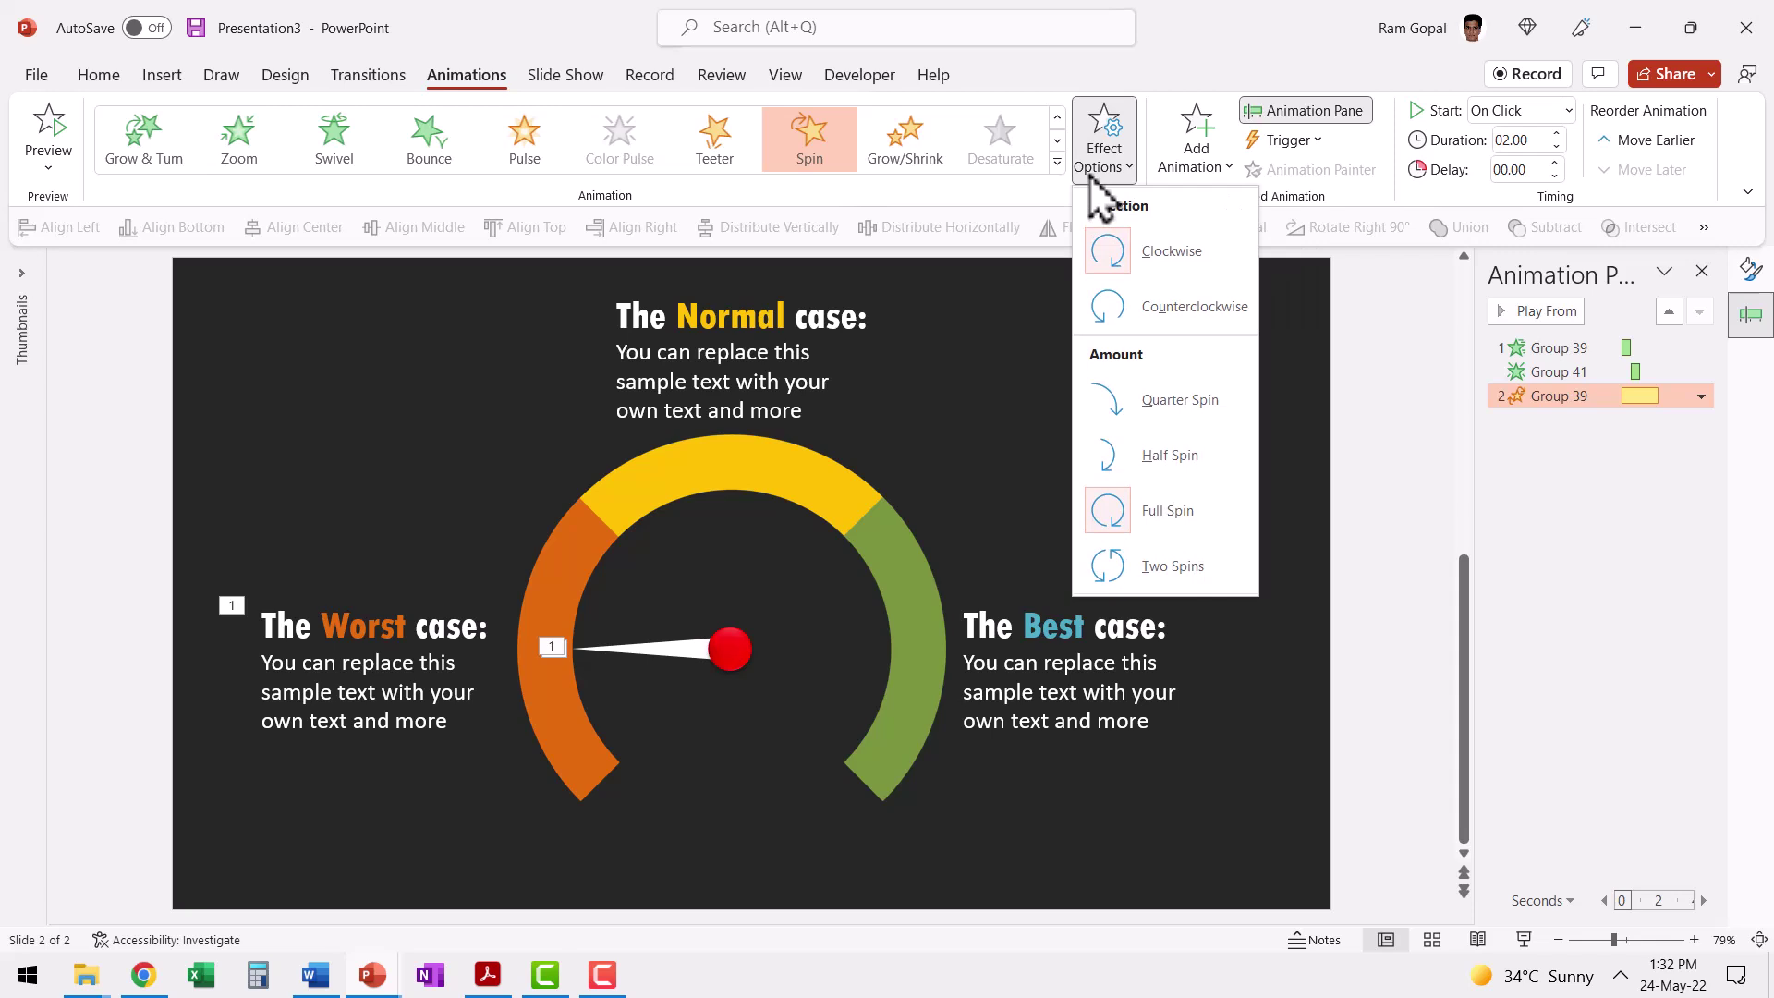
{"action": "left_click", "coordinate": [1176, 405]}
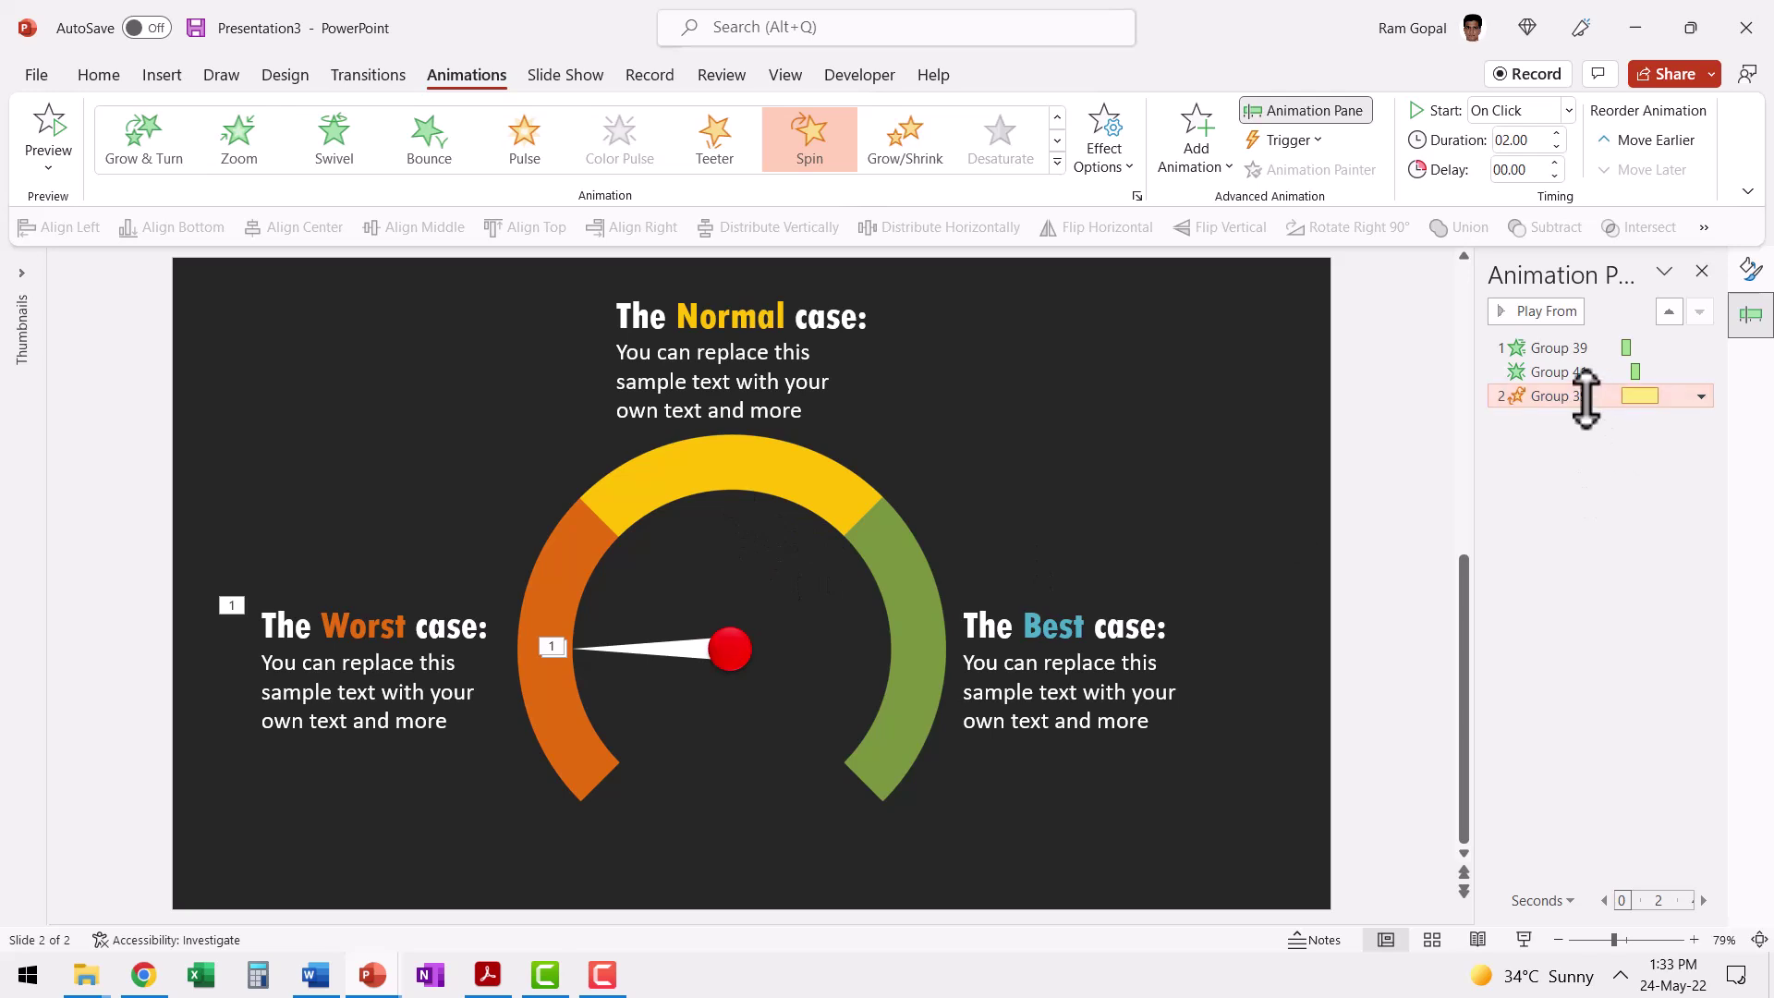
Set the spin duration to 1 second with a 0.49-second bounce end.
{"action": "left_click", "coordinate": [1556, 149]}
{"action": "left_click", "coordinate": [1556, 149]}
{"action": "left_click", "coordinate": [1557, 149]}
{"action": "left_click", "coordinate": [1556, 149]}
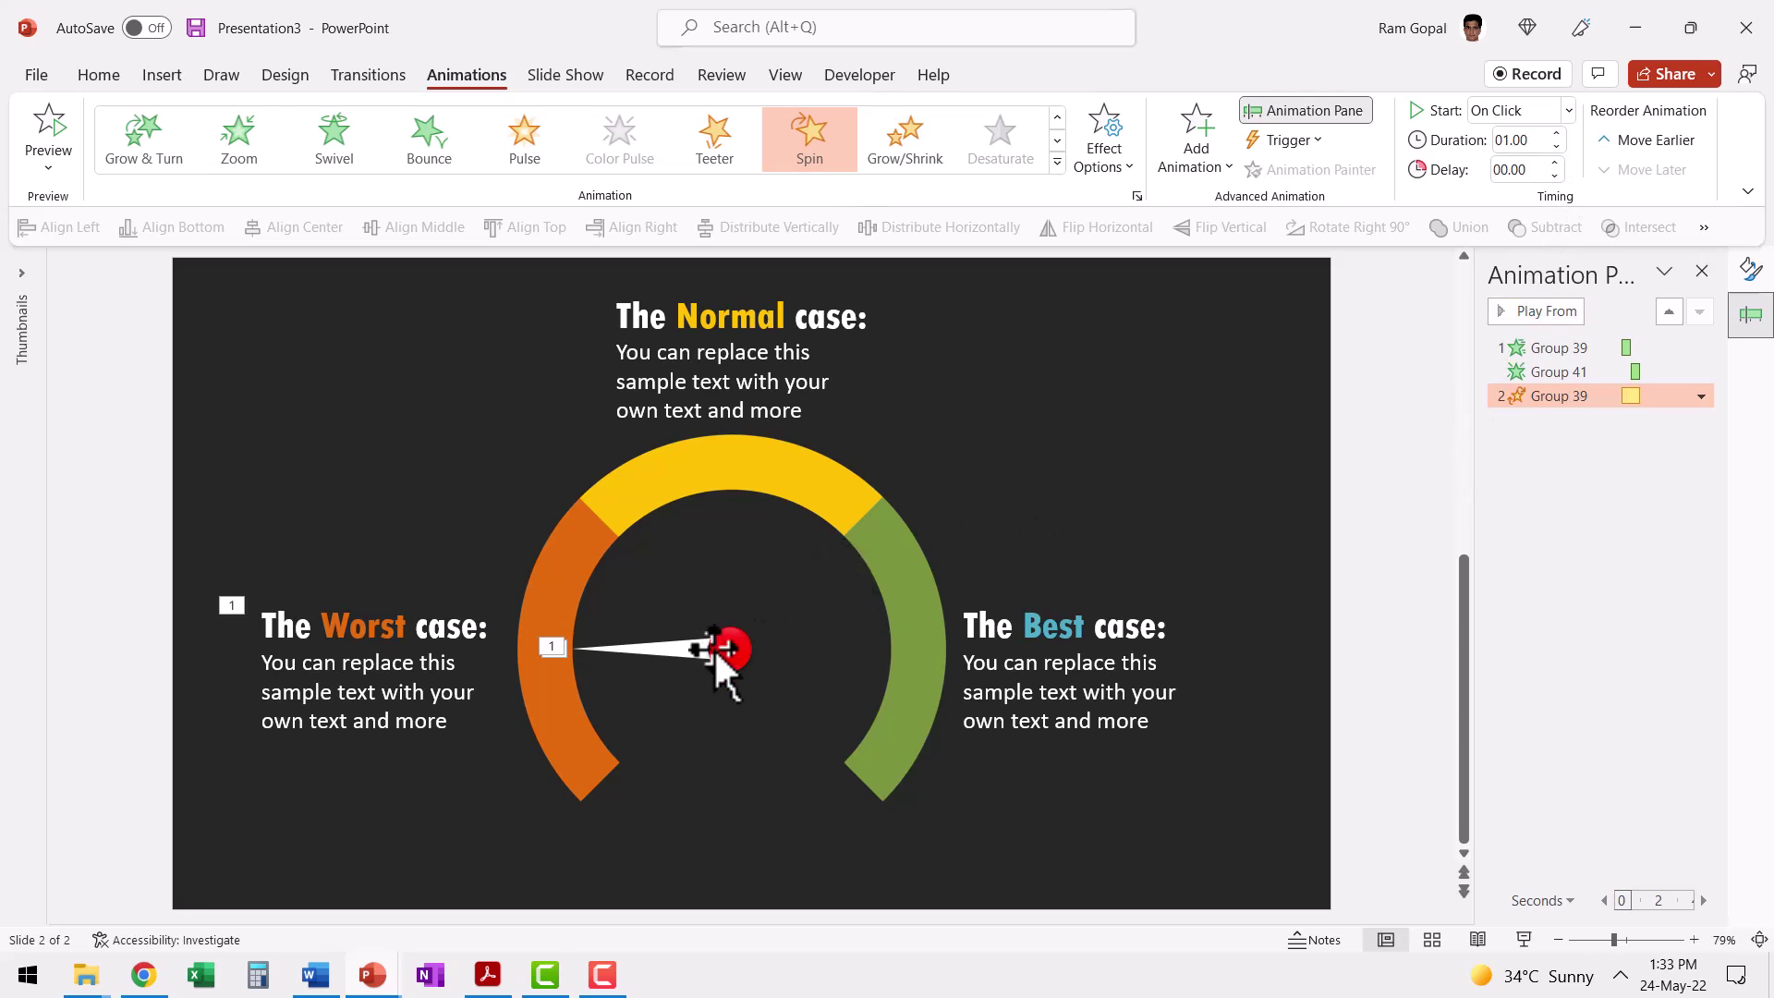
{"action": "left_click", "coordinate": [1703, 396]}
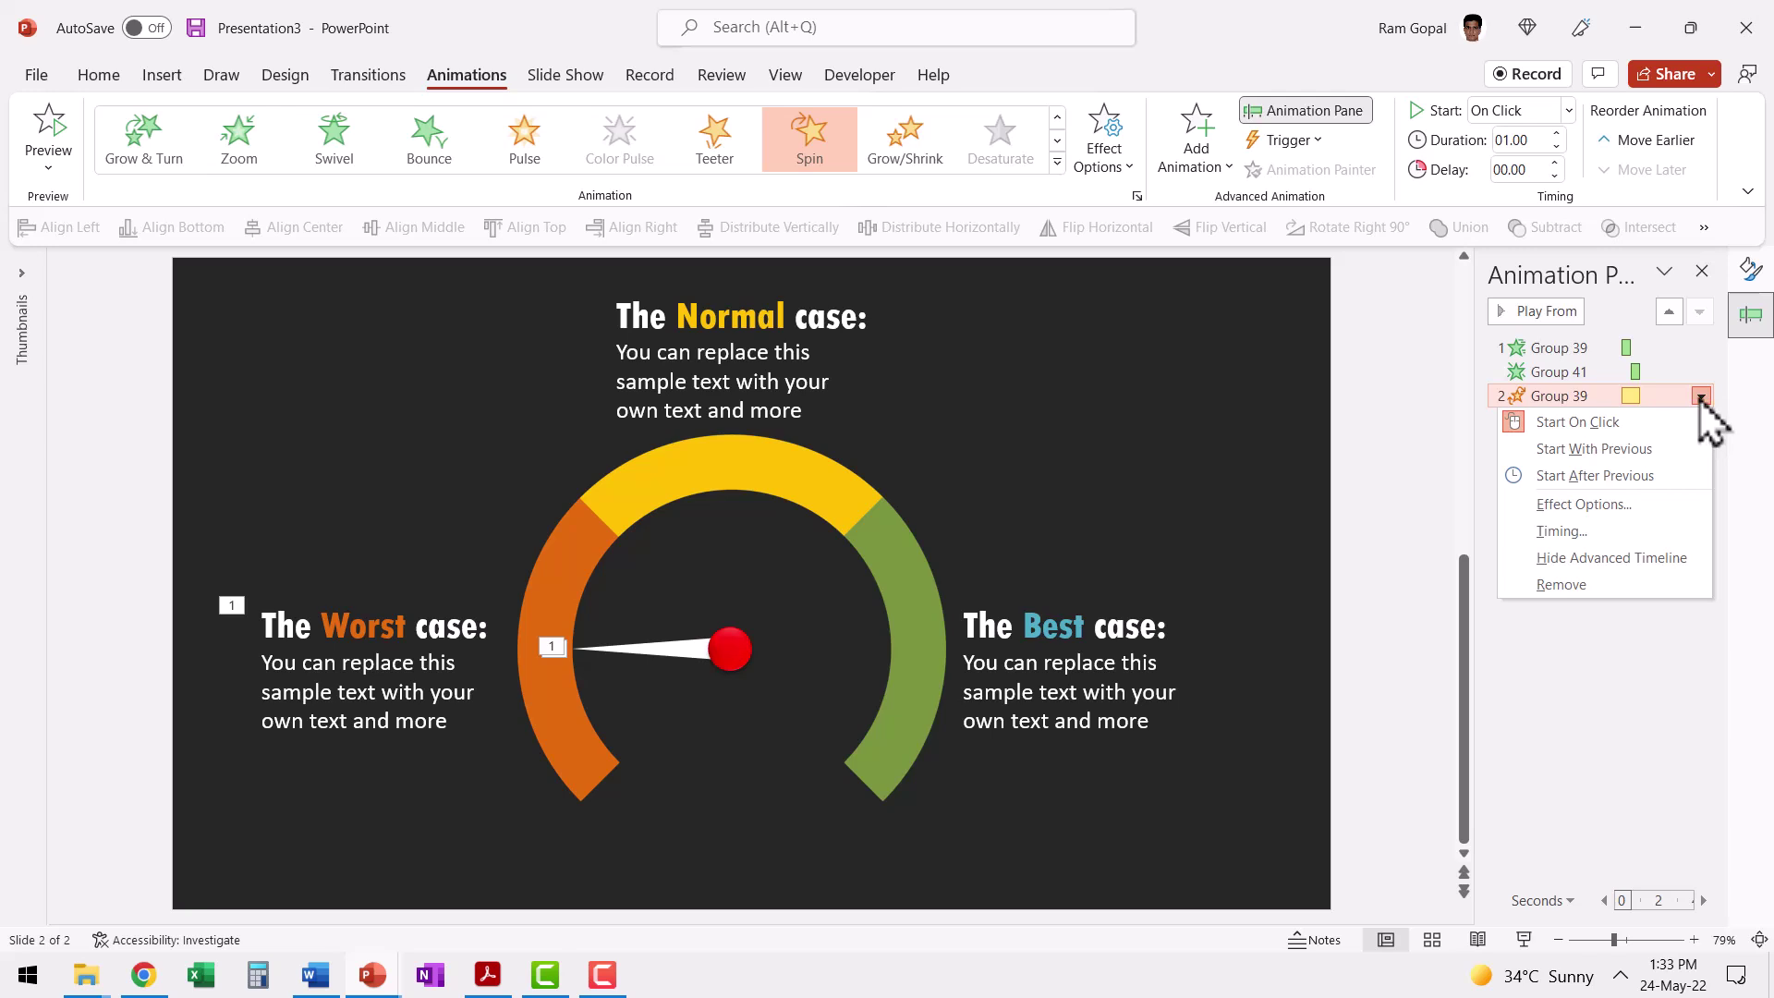
{"action": "left_click", "coordinate": [1602, 503]}
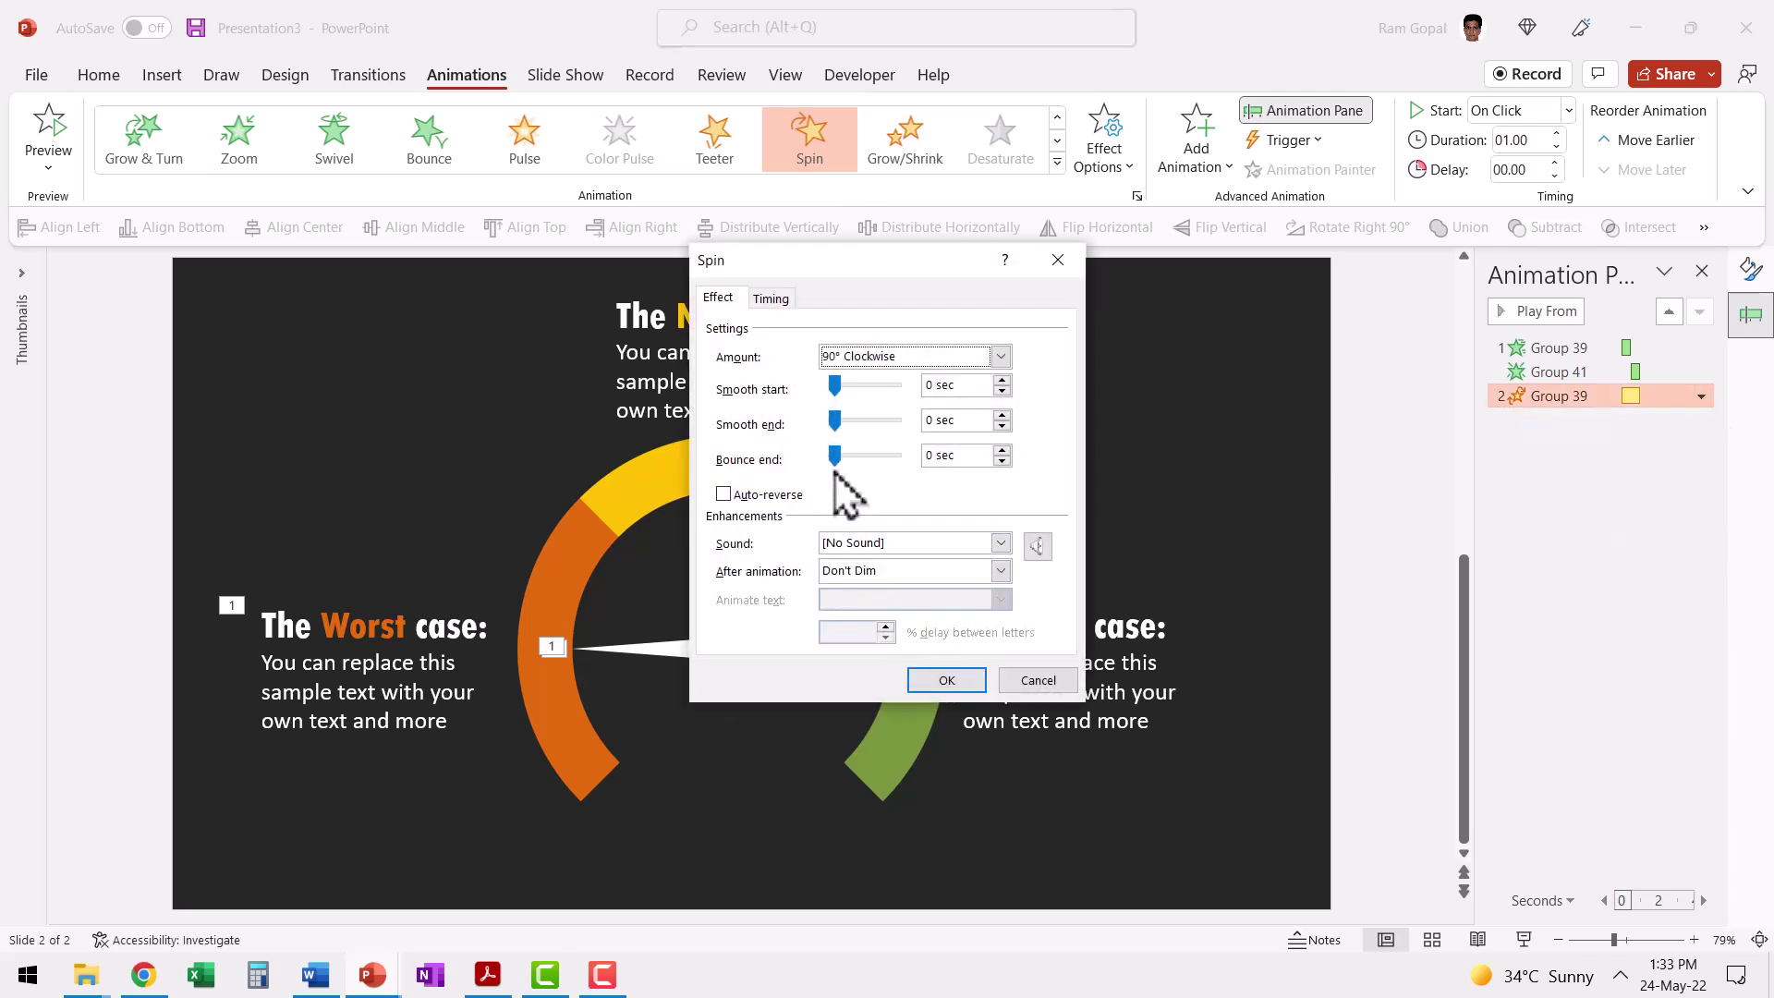
{"action": "left_click_drag", "start_coordinate": [836, 456], "coordinate": [864, 464]}
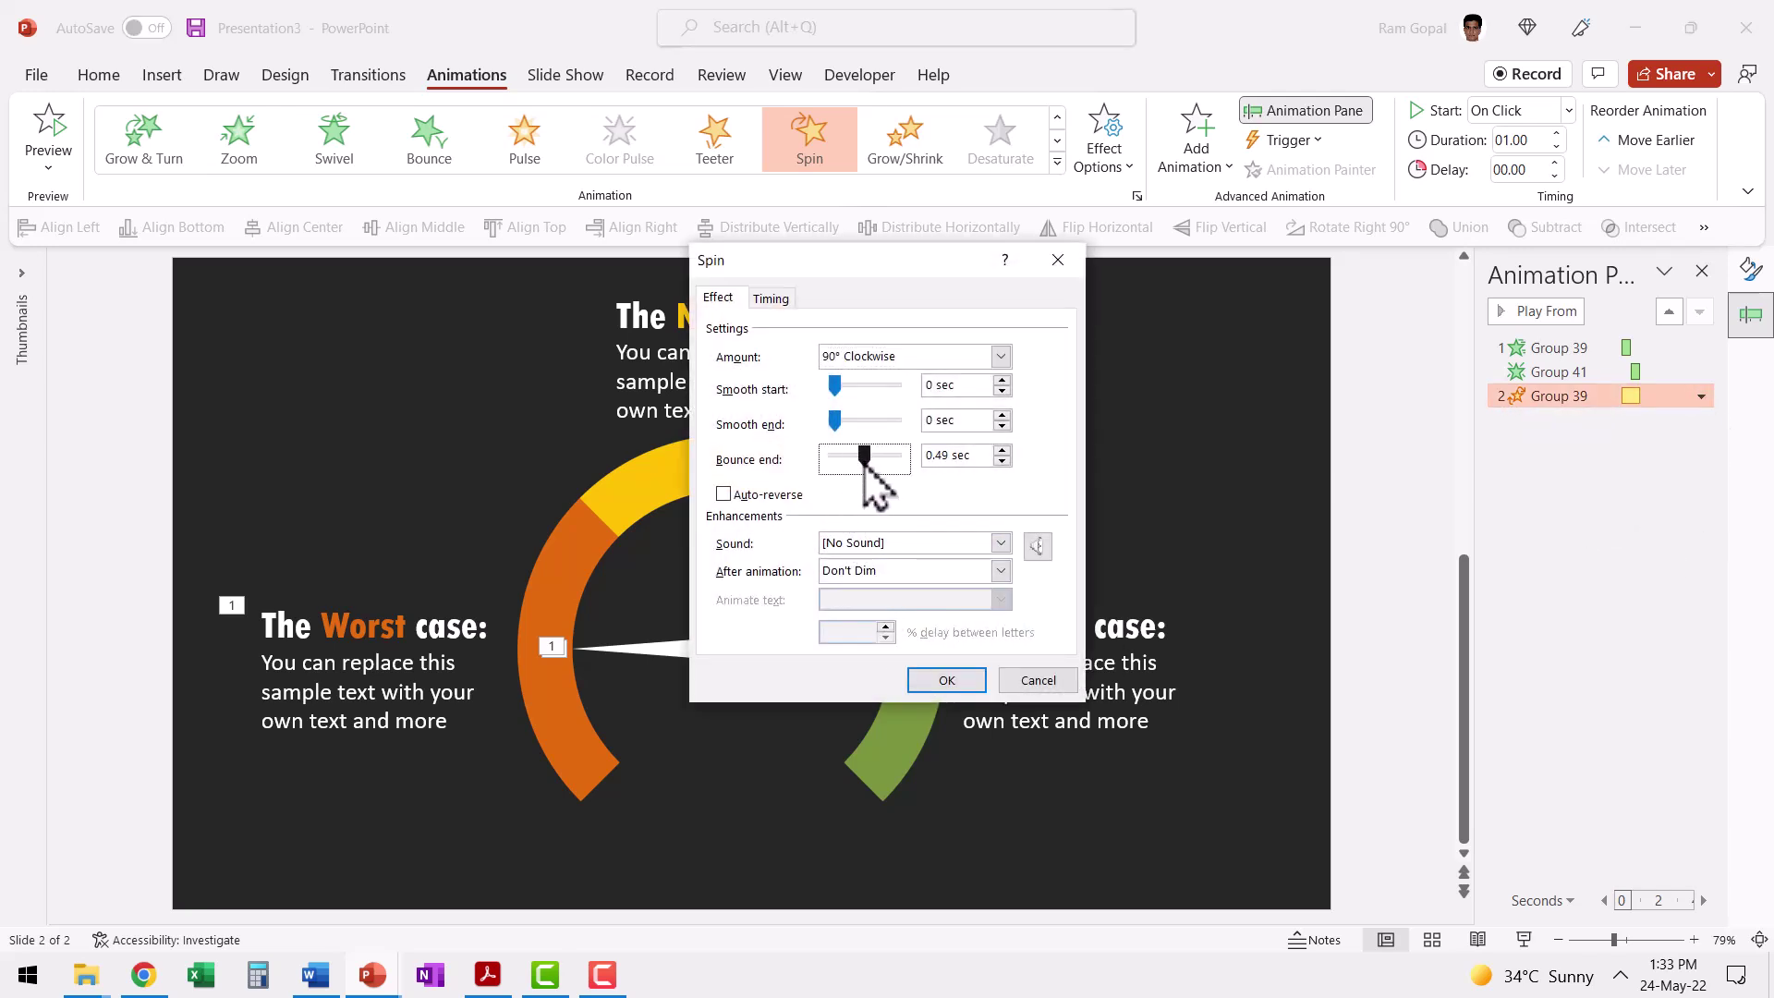
{"action": "left_click", "coordinate": [952, 681]}
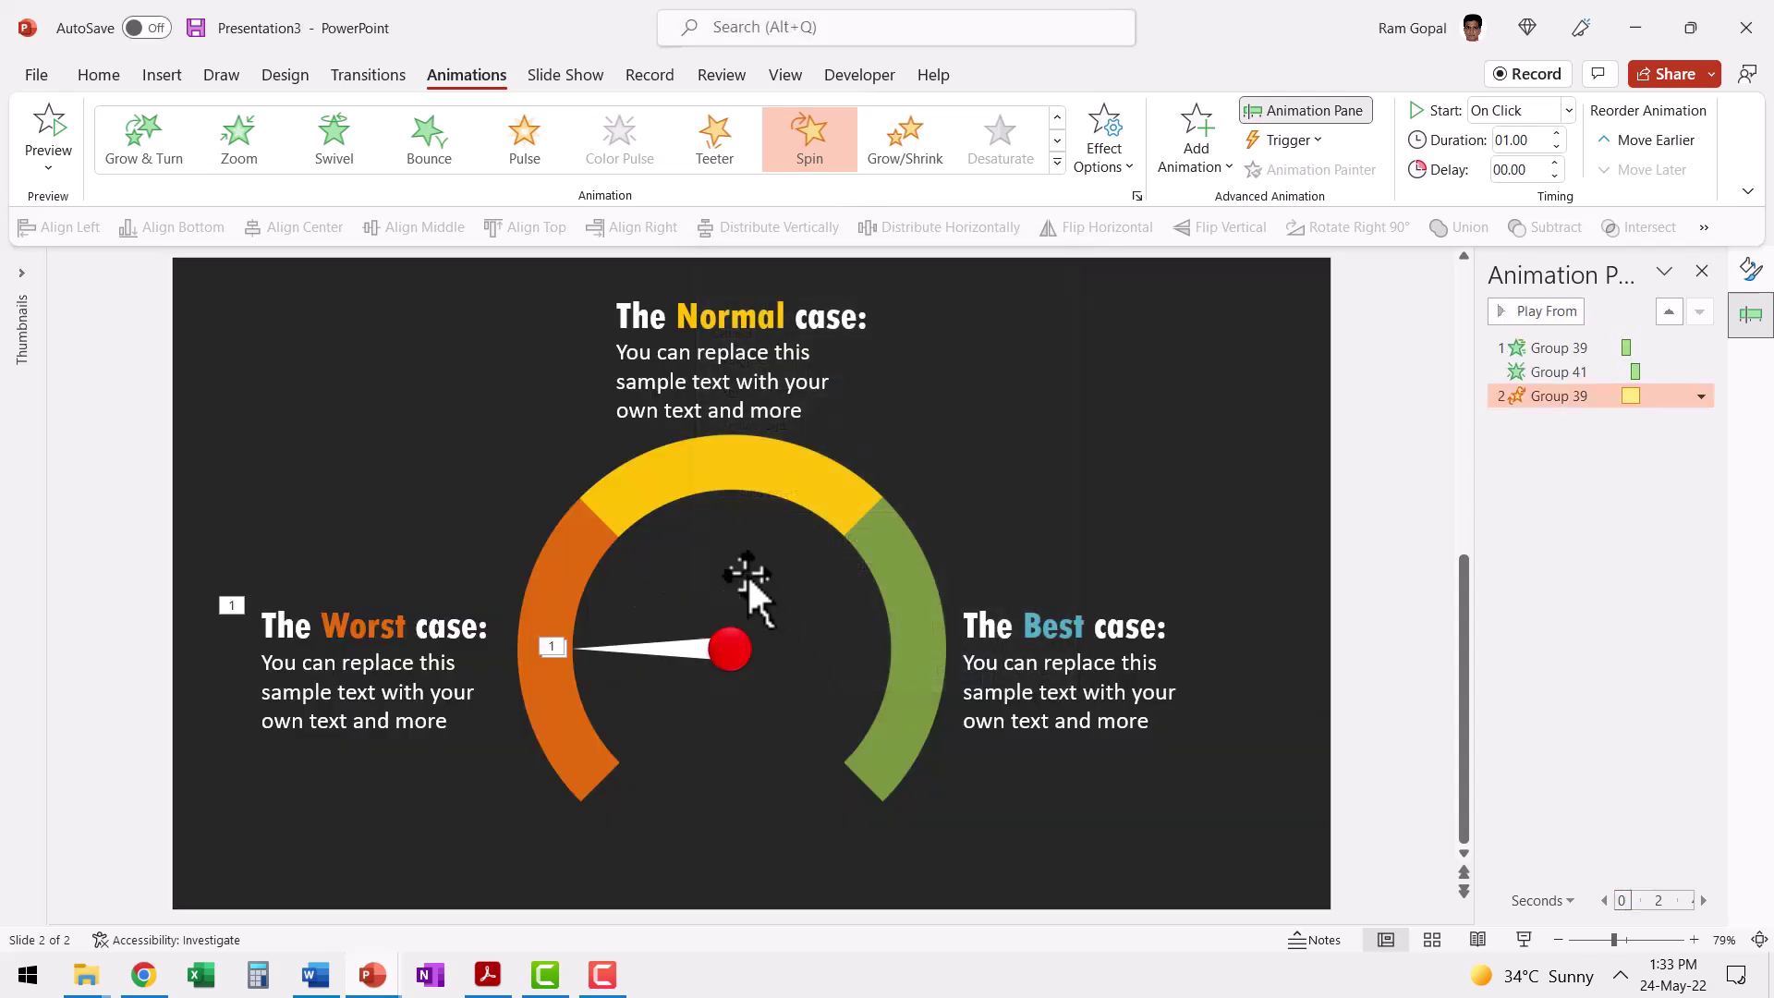
Make the Normal case text Fade in, starting After Previous.
{"action": "left_click", "coordinate": [827, 281]}
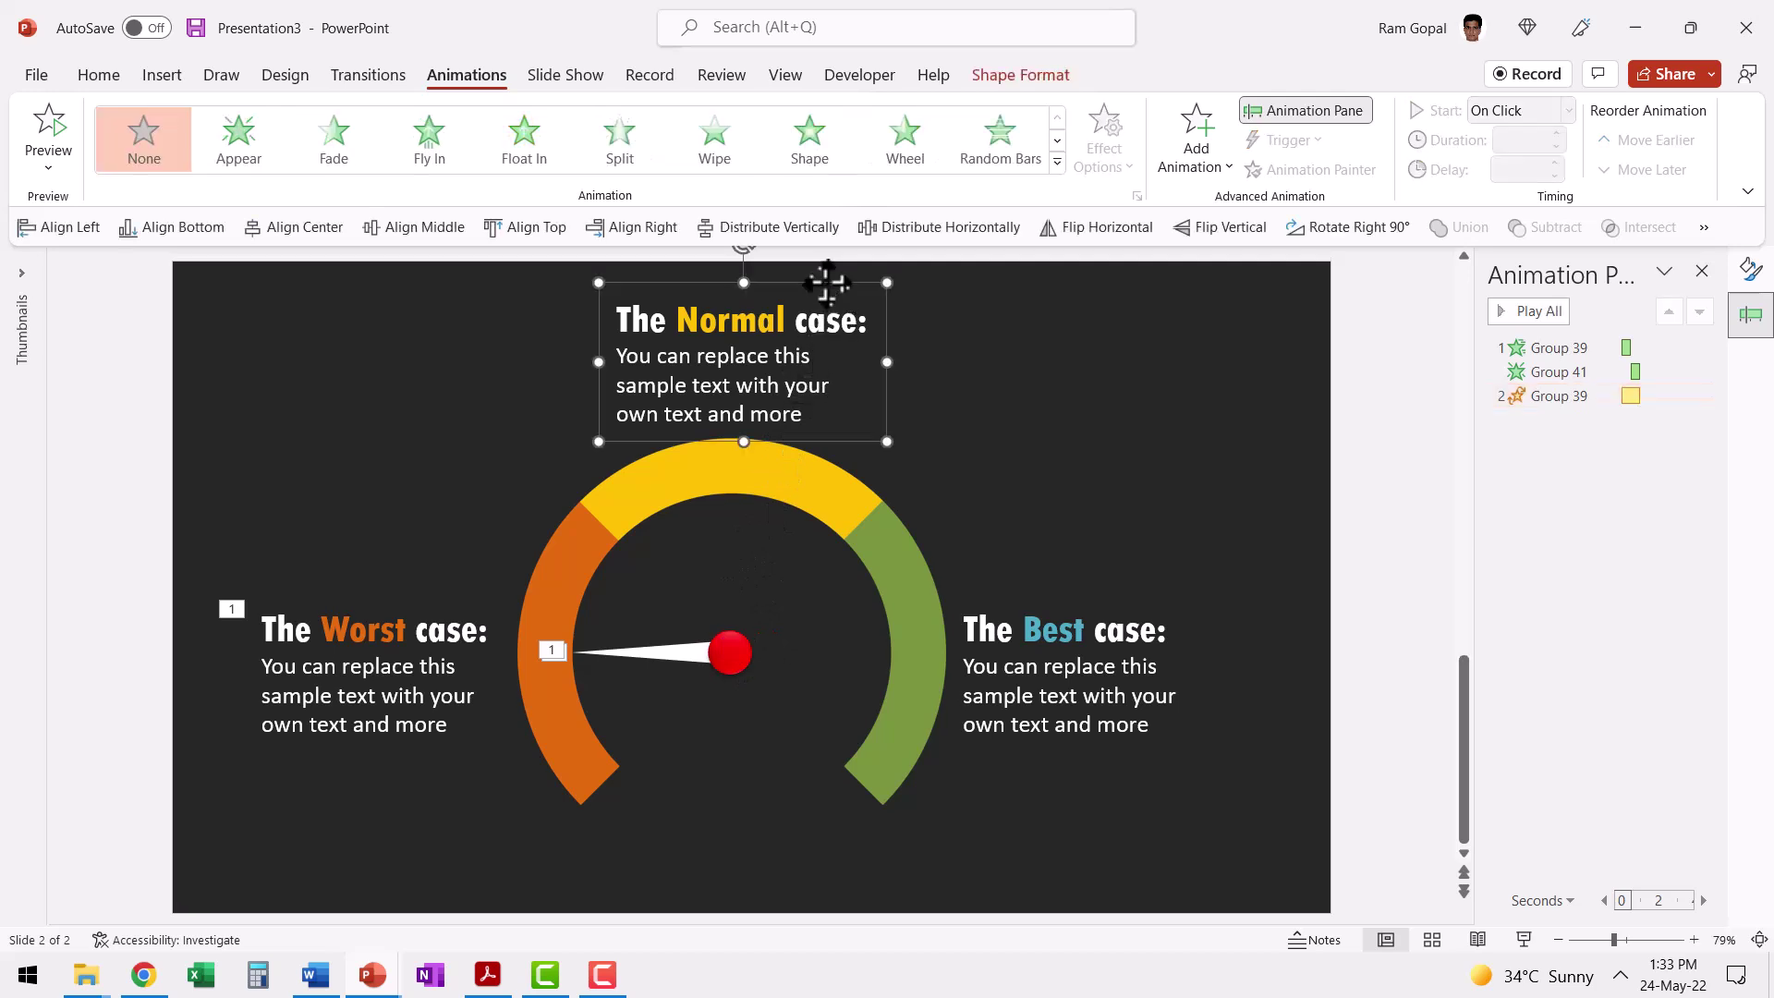
{"action": "left_click", "coordinate": [334, 153]}
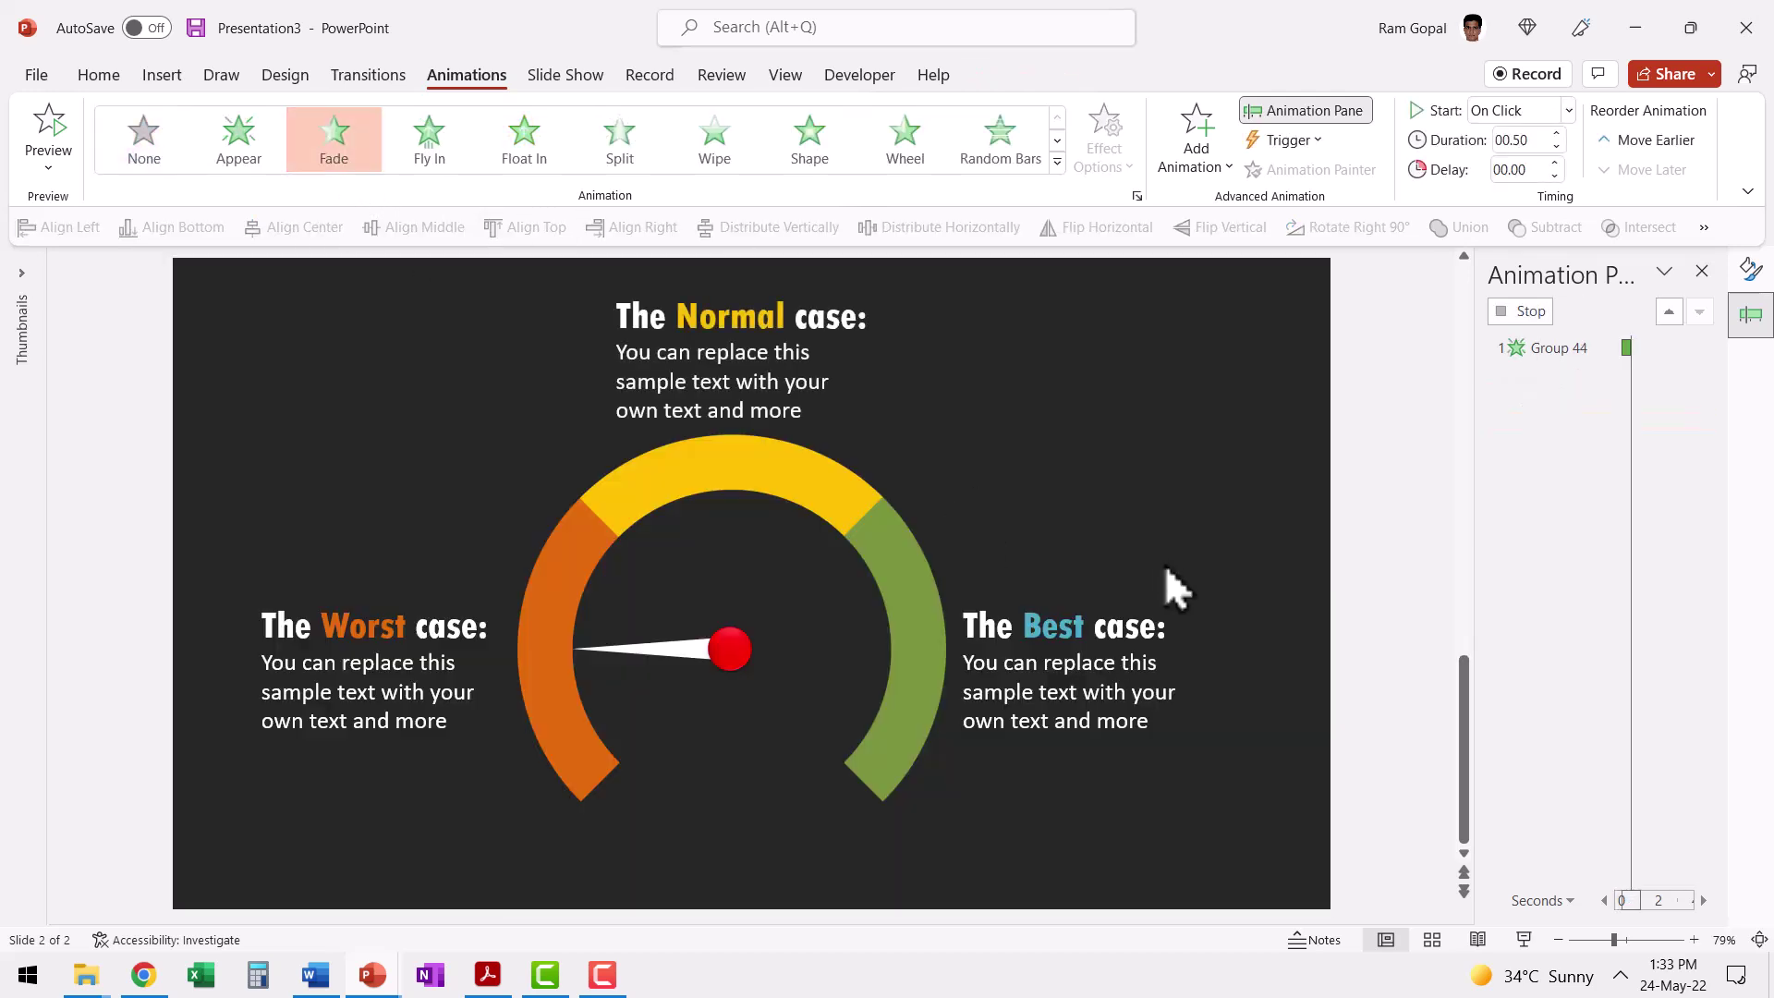
{"action": "left_click", "coordinate": [1502, 109]}
{"action": "left_click", "coordinate": [1520, 181]}
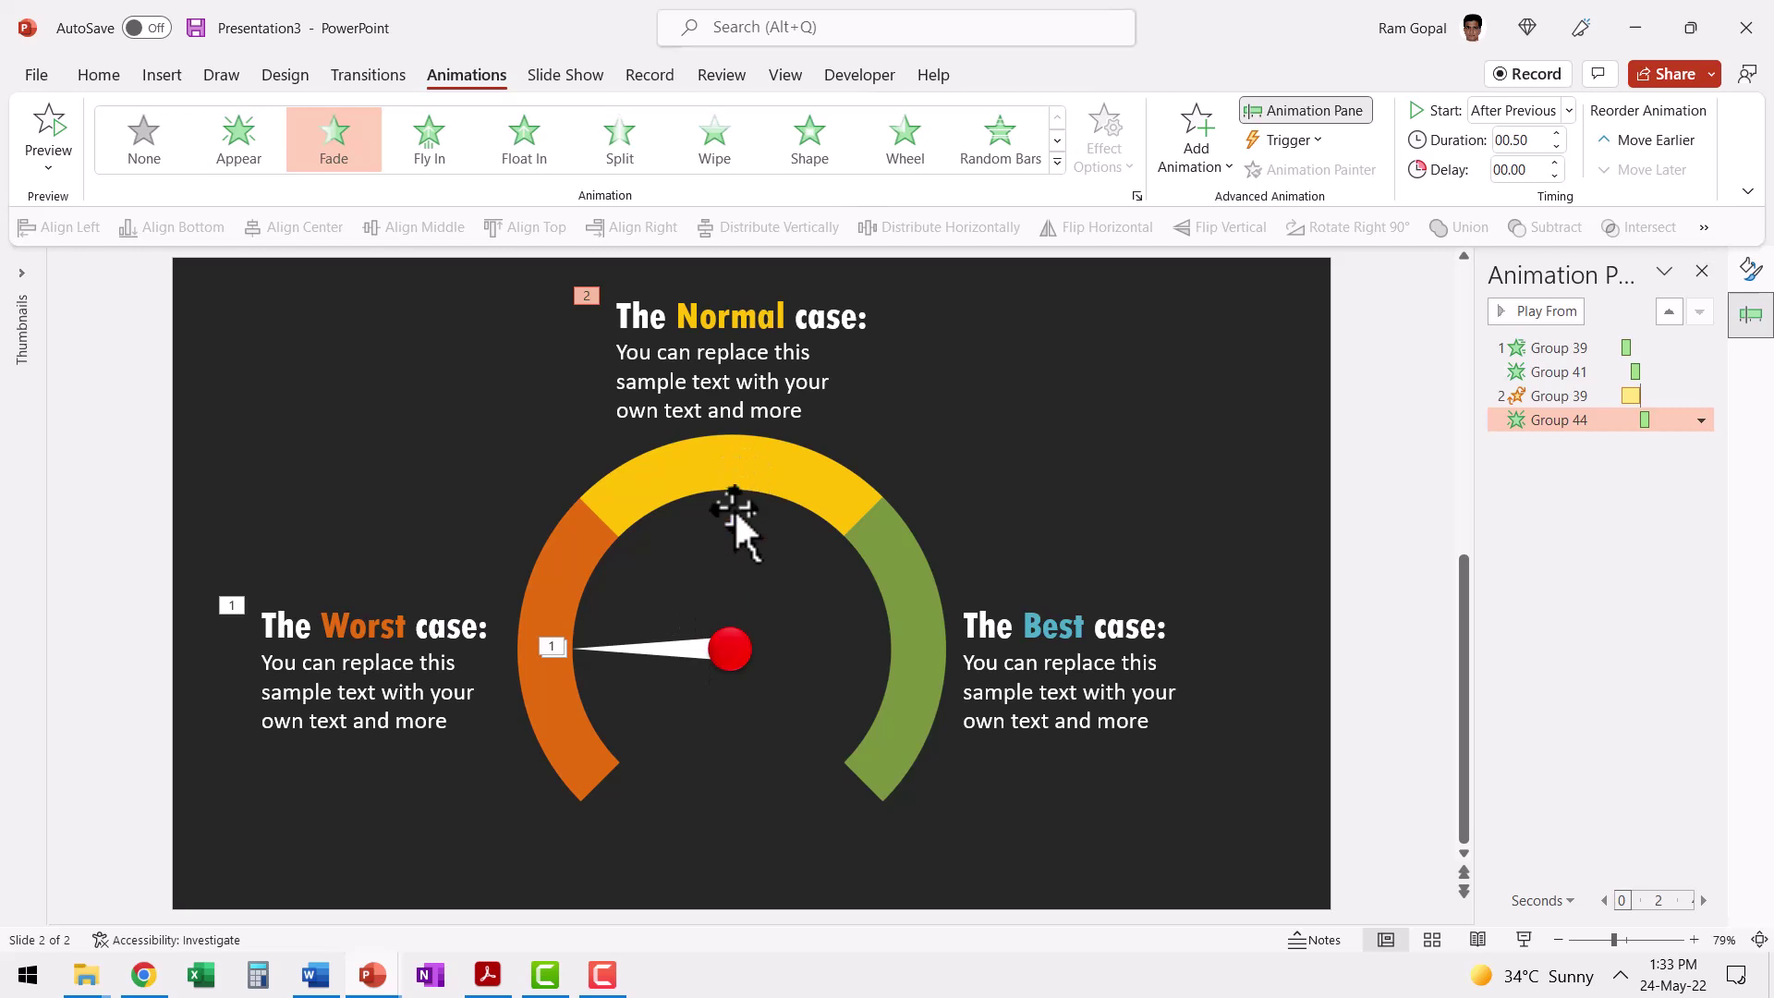
Add a second Quarter Spin to the needle with a 1.50-second duration.
{"action": "left_click", "coordinate": [681, 647]}
{"action": "left_click", "coordinate": [1199, 143]}
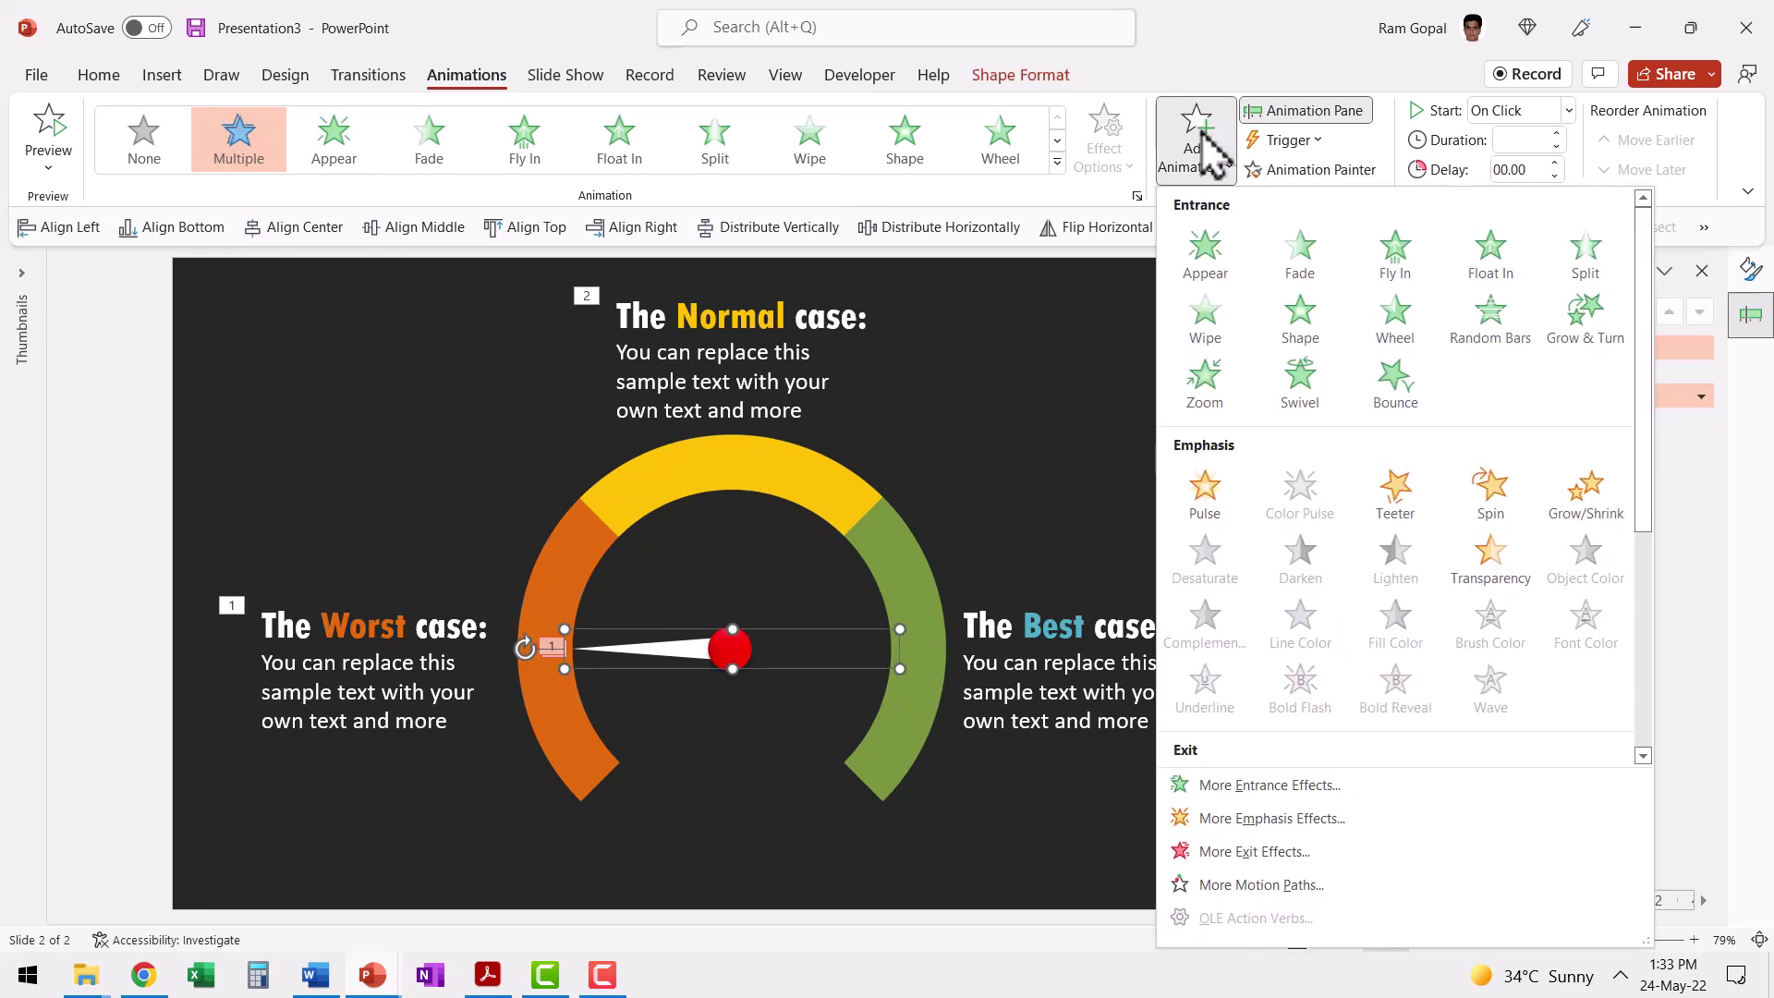
{"action": "left_click", "coordinate": [1488, 490]}
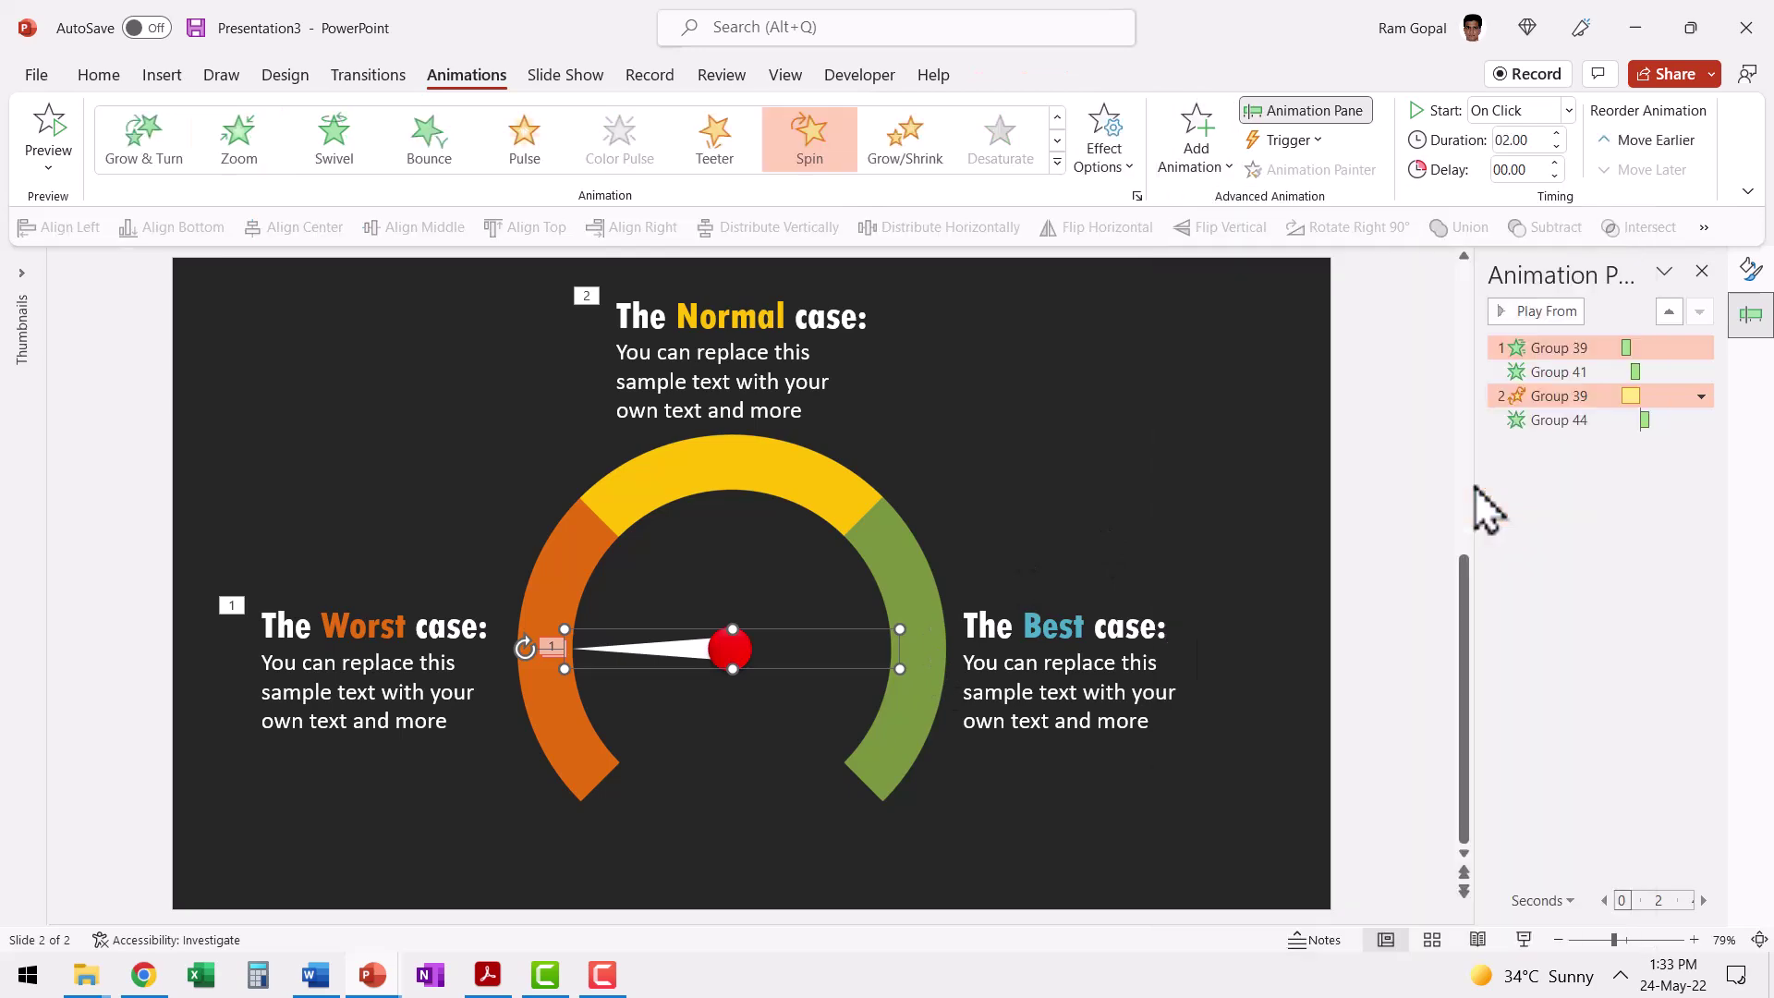
{"action": "left_click", "coordinate": [1123, 152]}
{"action": "left_click", "coordinate": [1180, 397]}
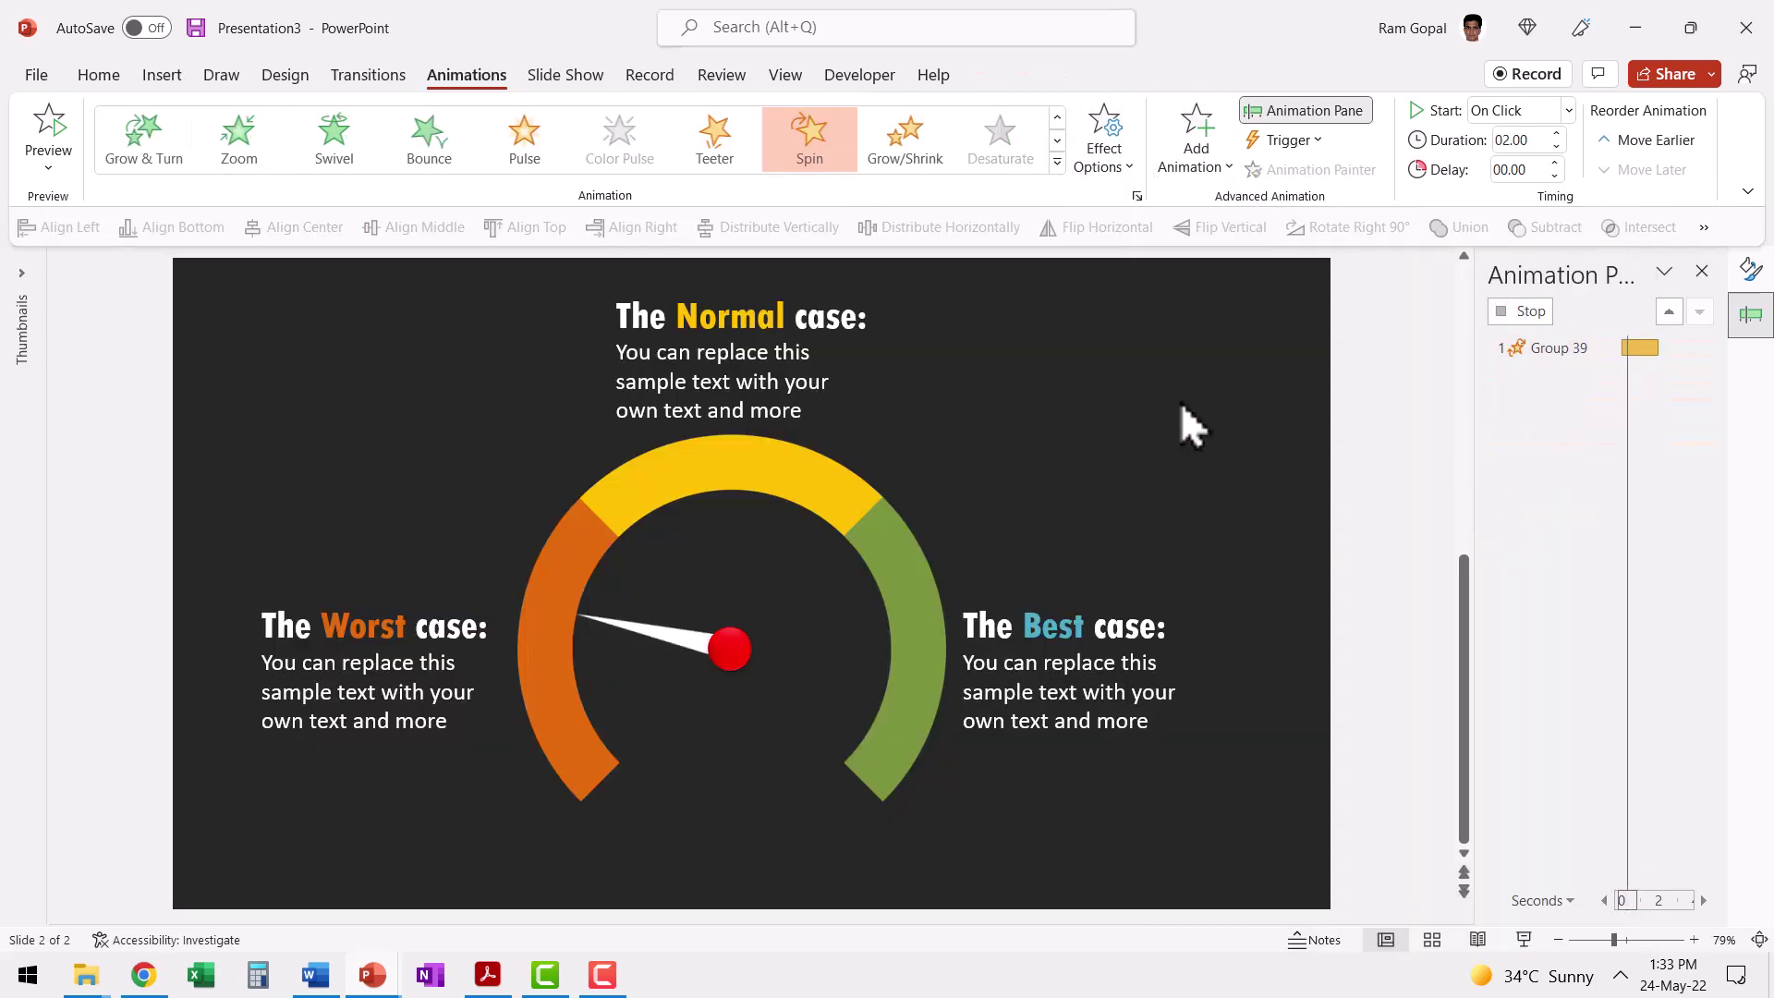
{"action": "left_click", "coordinate": [1558, 148]}
{"action": "left_click", "coordinate": [1558, 148]}
{"action": "left_click", "coordinate": [1557, 148]}
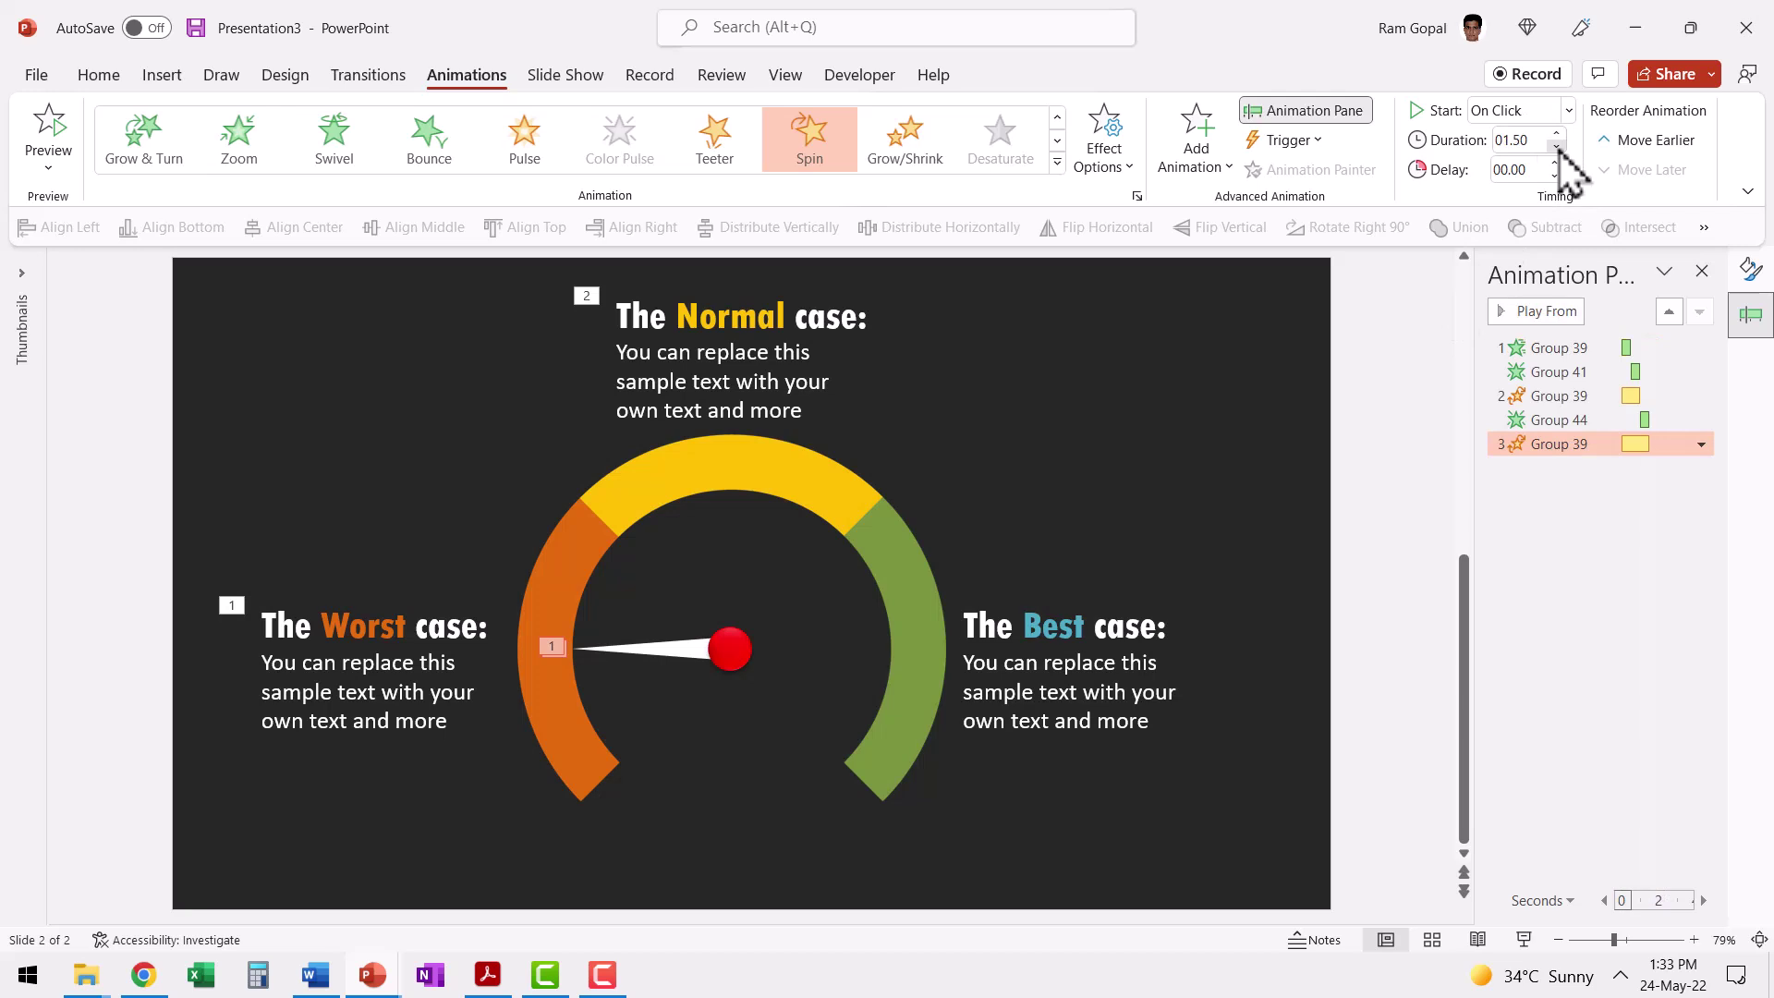
{"action": "left_click", "coordinate": [1557, 148]}
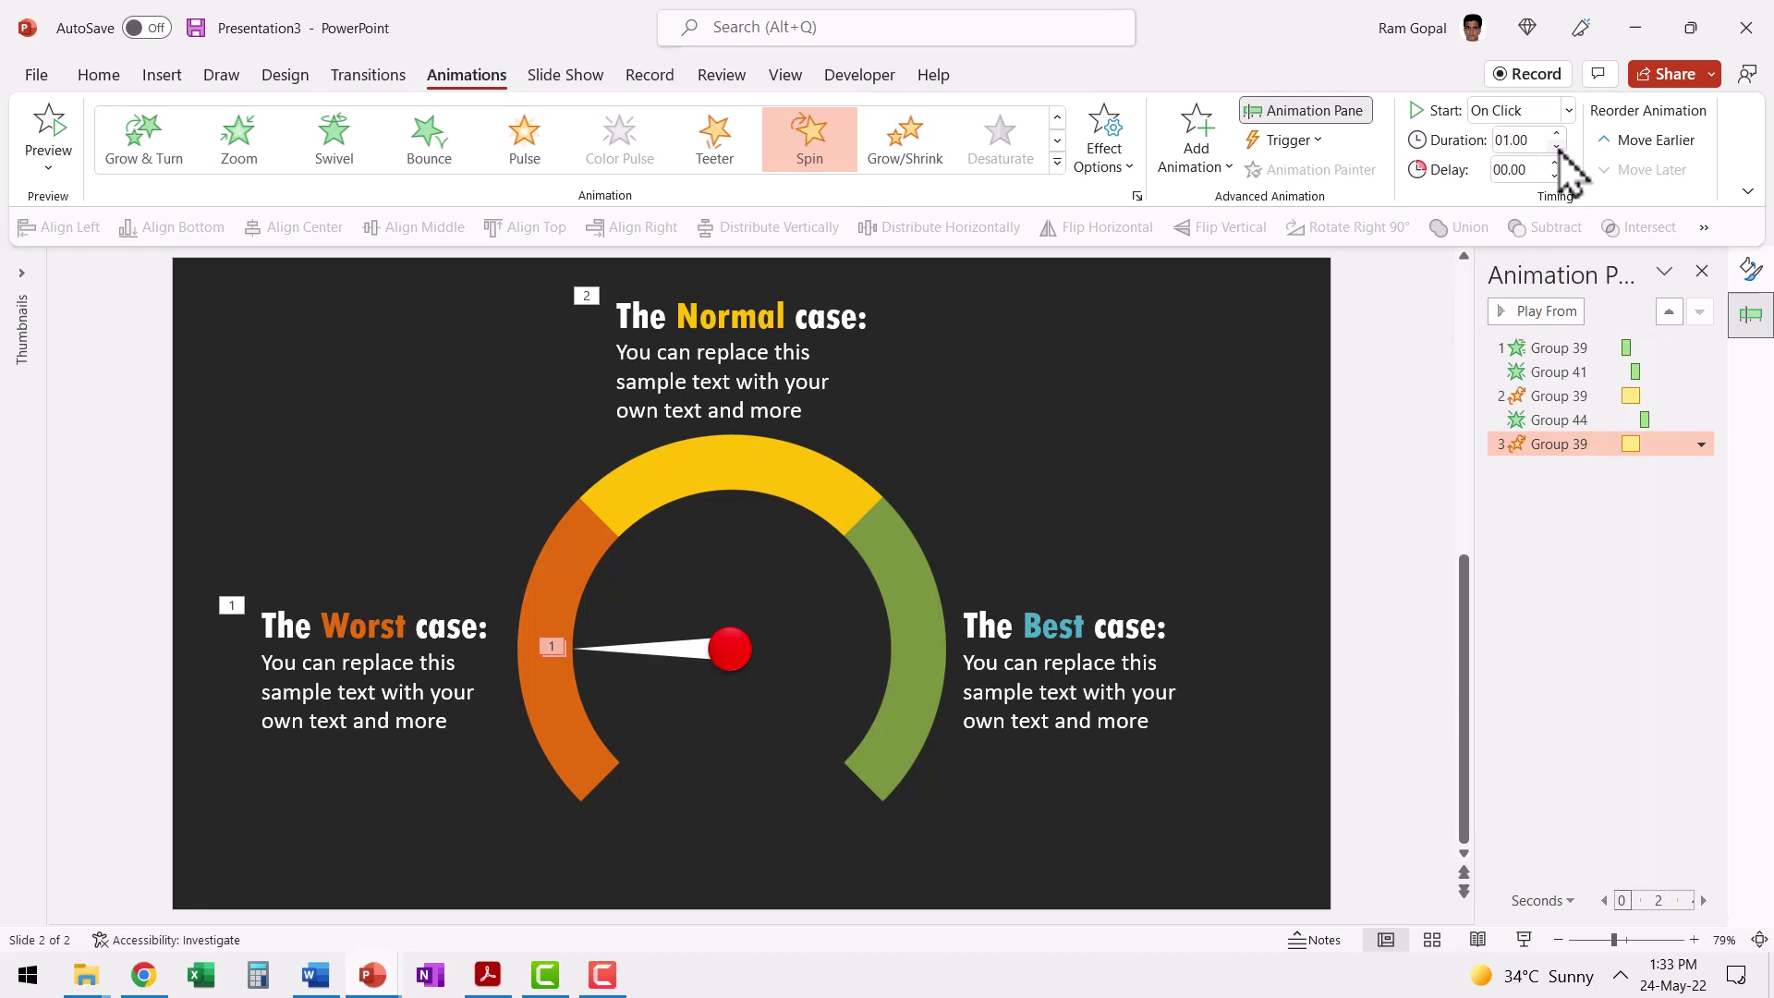
Make the Best case text Fade in, starting After Previous.
{"action": "left_click", "coordinate": [1087, 735]}
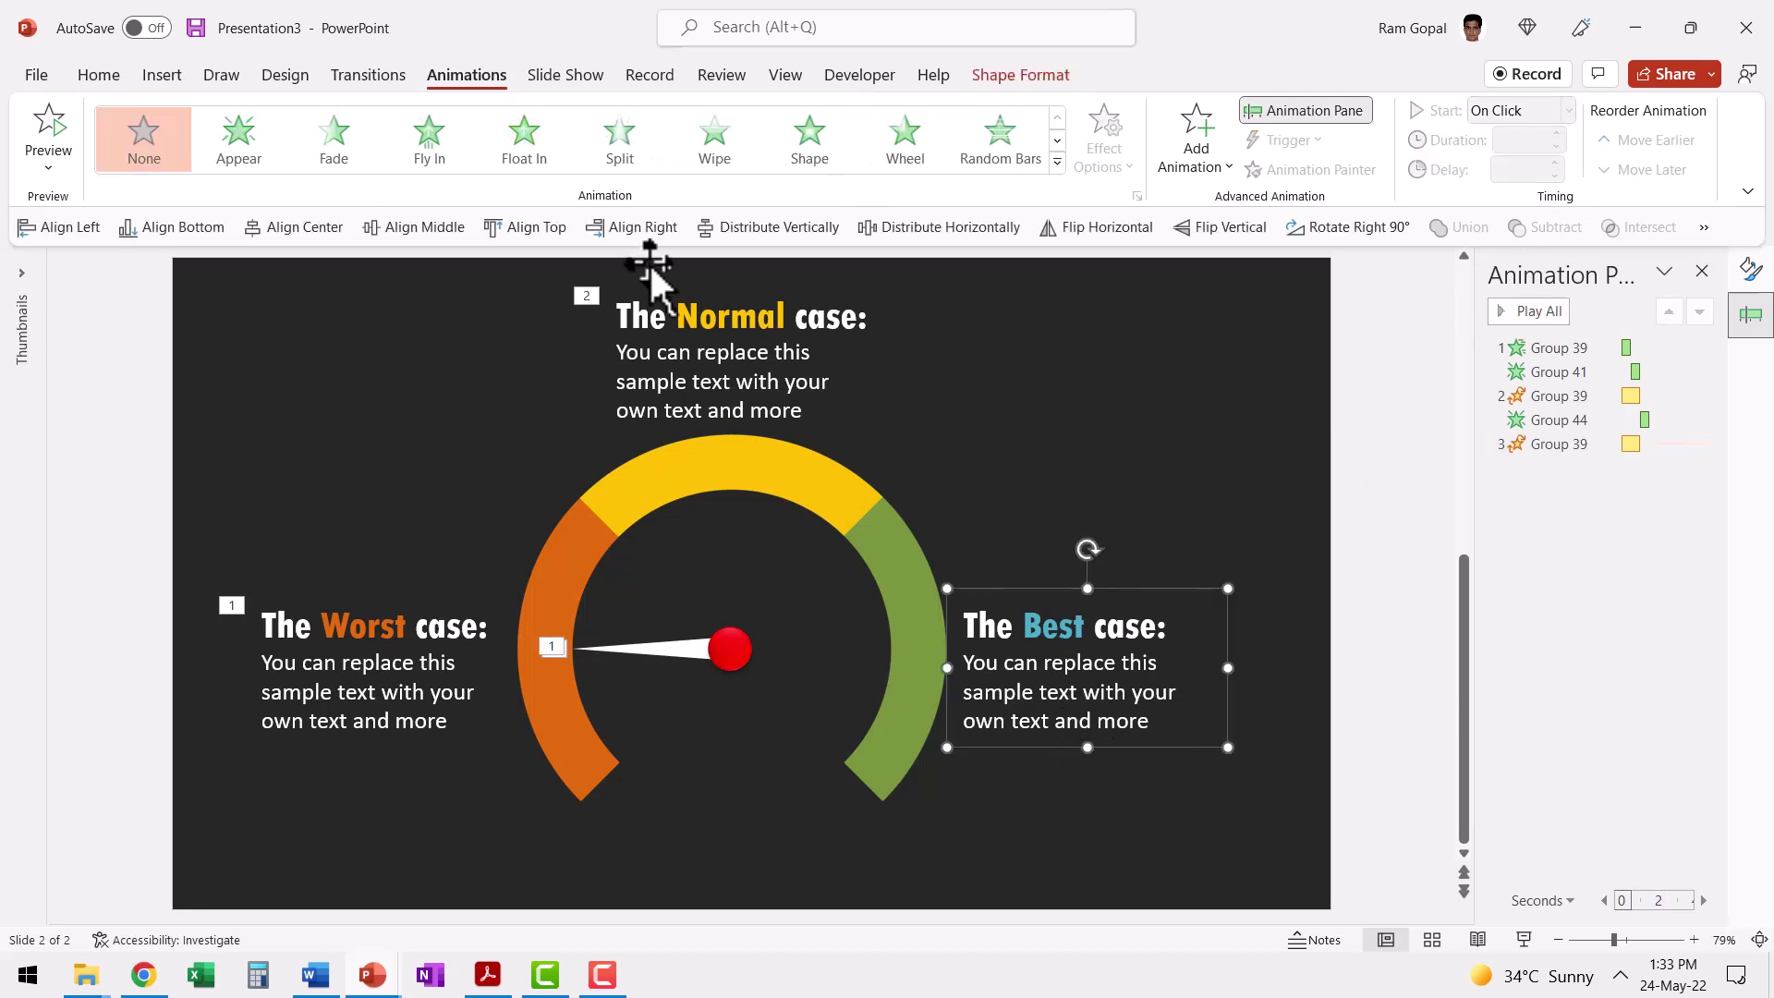
{"action": "left_click", "coordinate": [316, 153]}
{"action": "left_click", "coordinate": [1564, 110]}
{"action": "left_click", "coordinate": [1539, 195]}
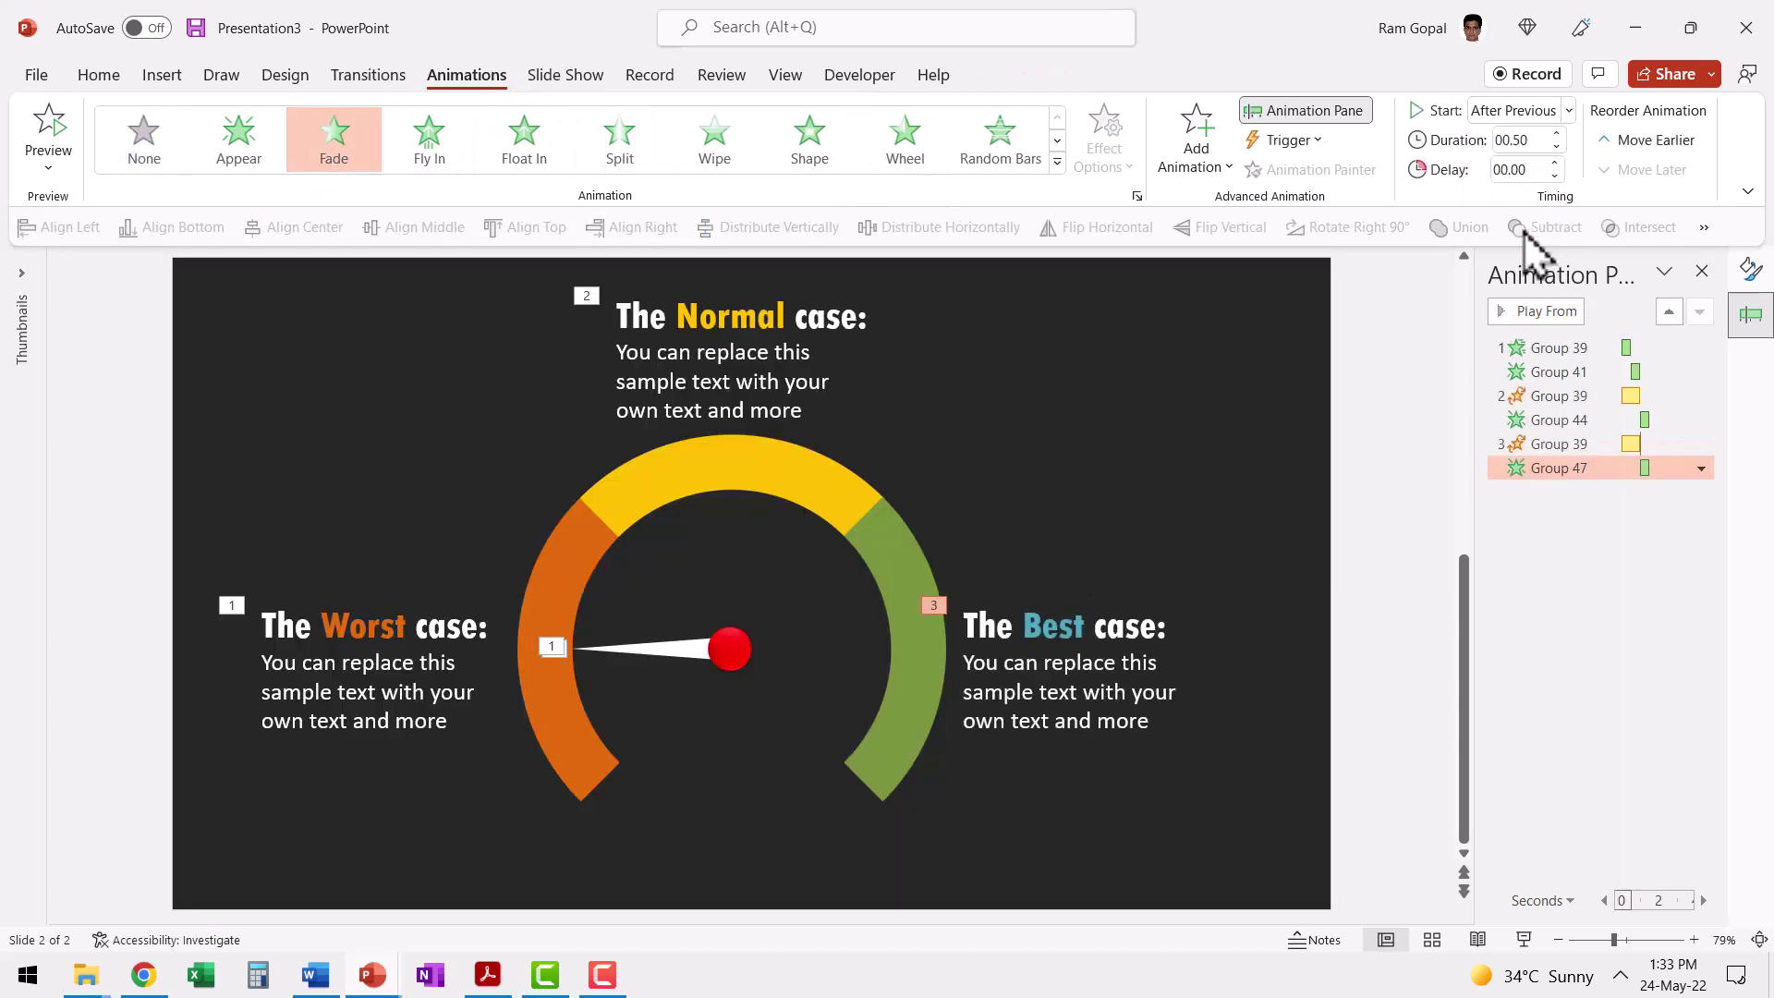
Run the slide show and advance once to reveal the needle and Worst case caption.
{"action": "left_click", "coordinate": [1524, 940]}
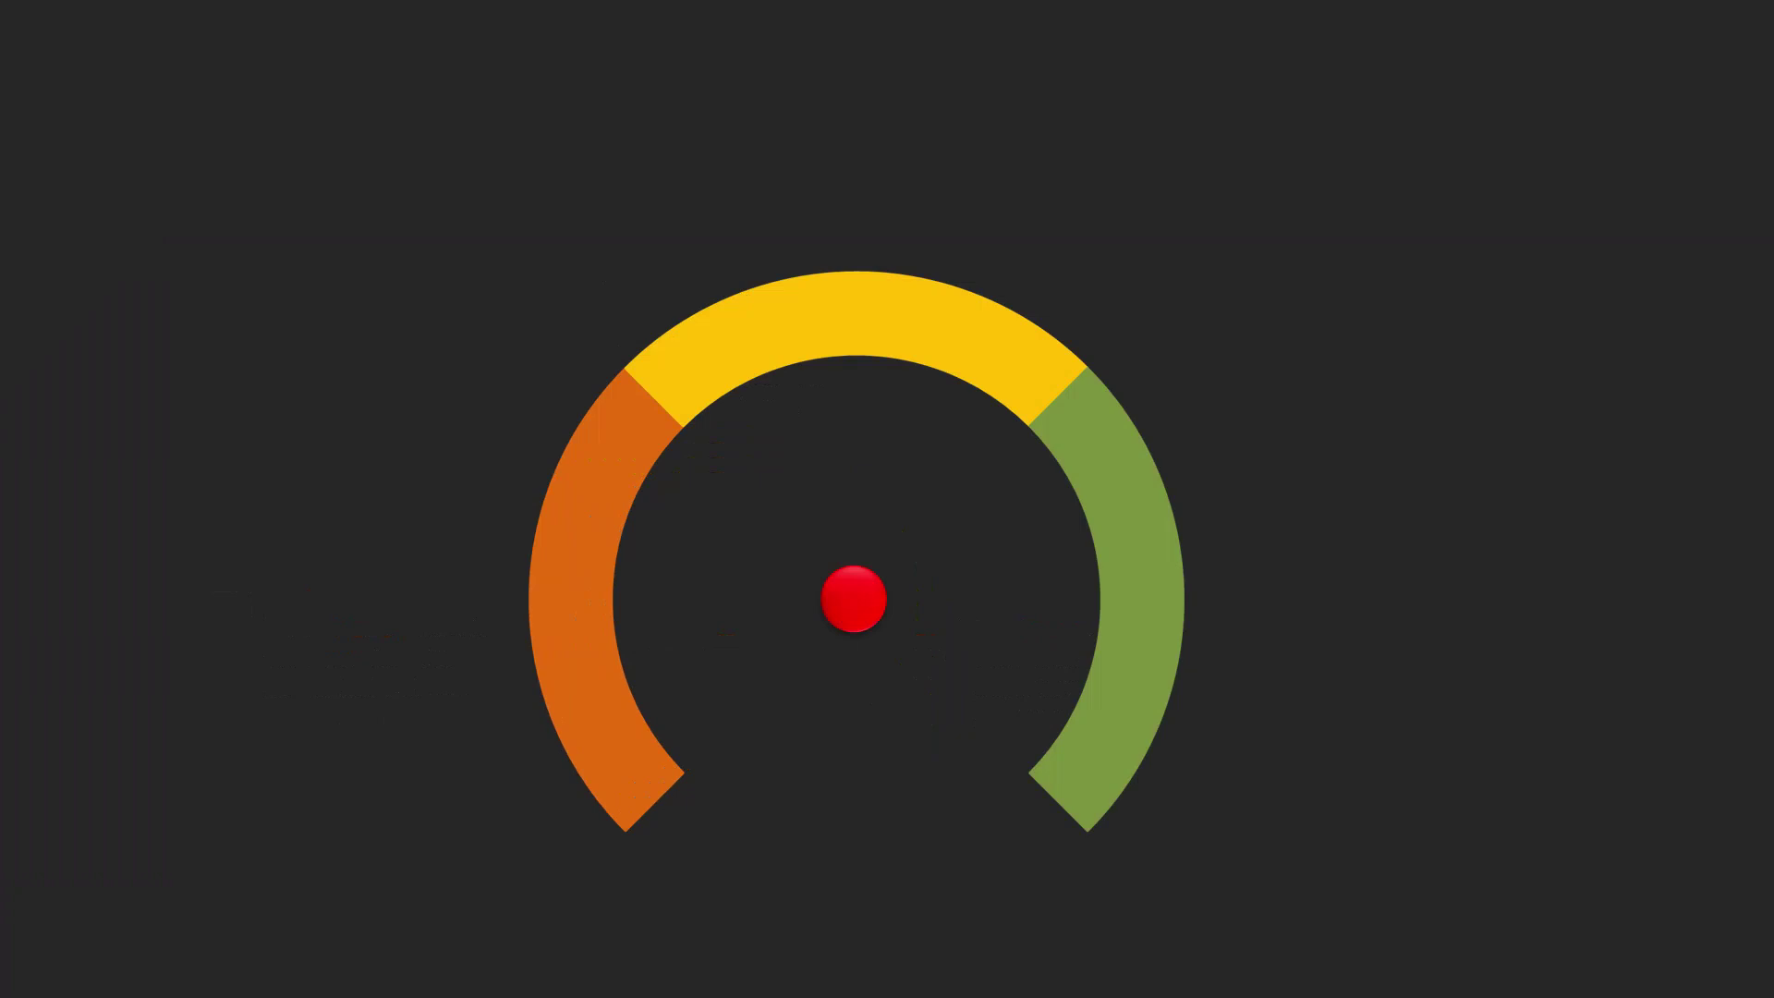
{"action": "left_click", "coordinate": [1367, 528]}
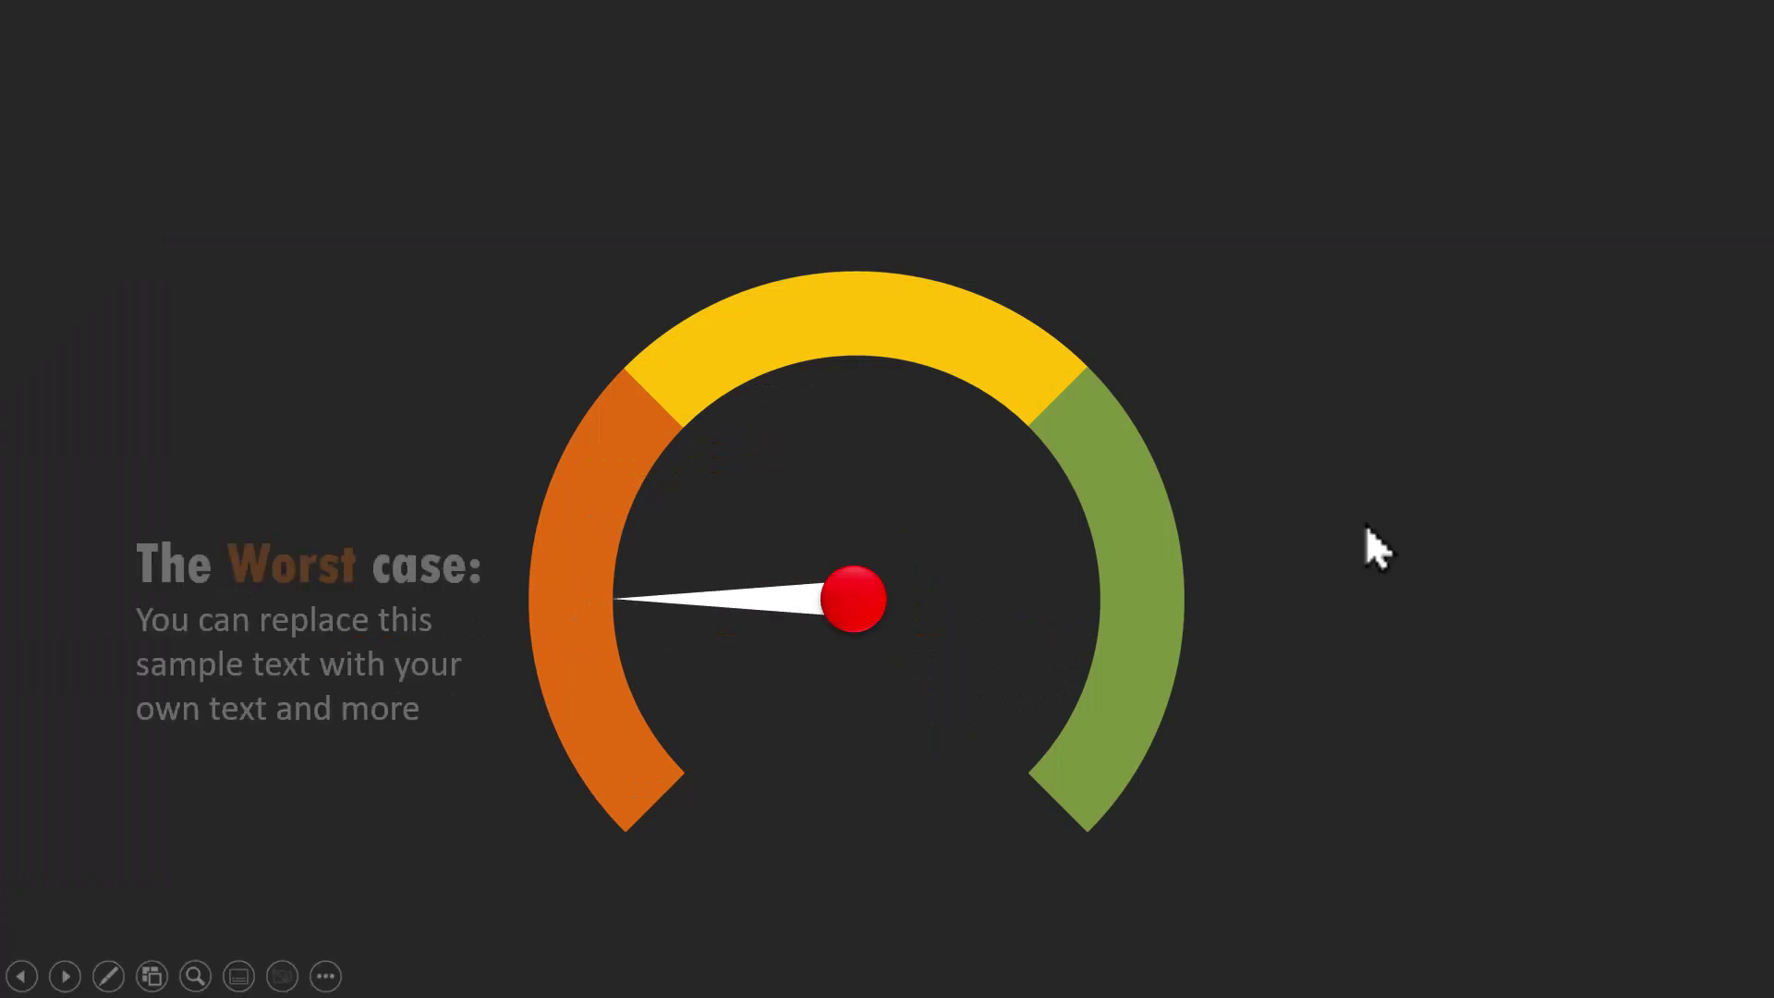